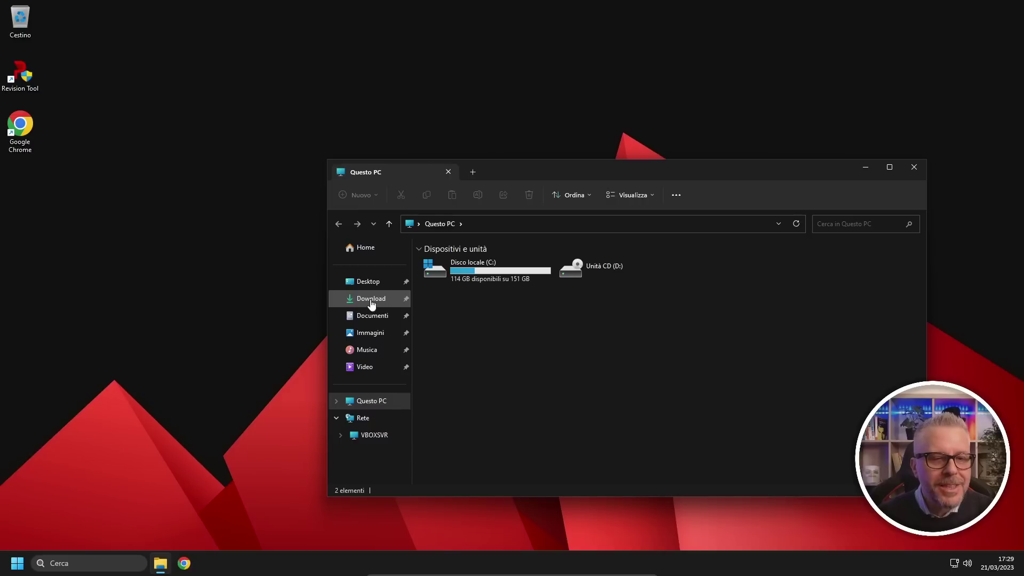
# Examine the files stored in the Download folder and in the Cancellami folder on drive C
pyautogui.click(393, 304)
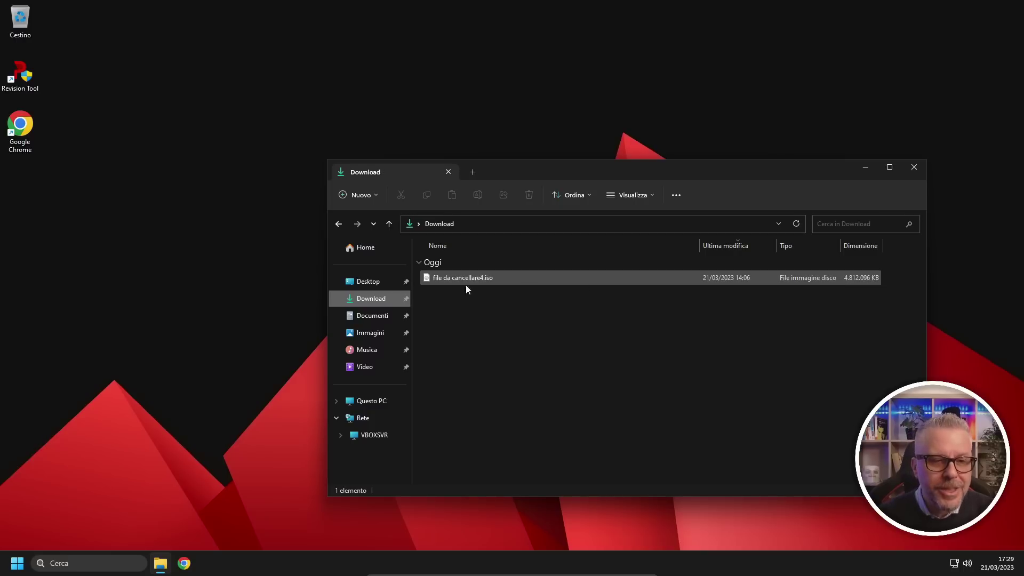
pyautogui.click(368, 401)
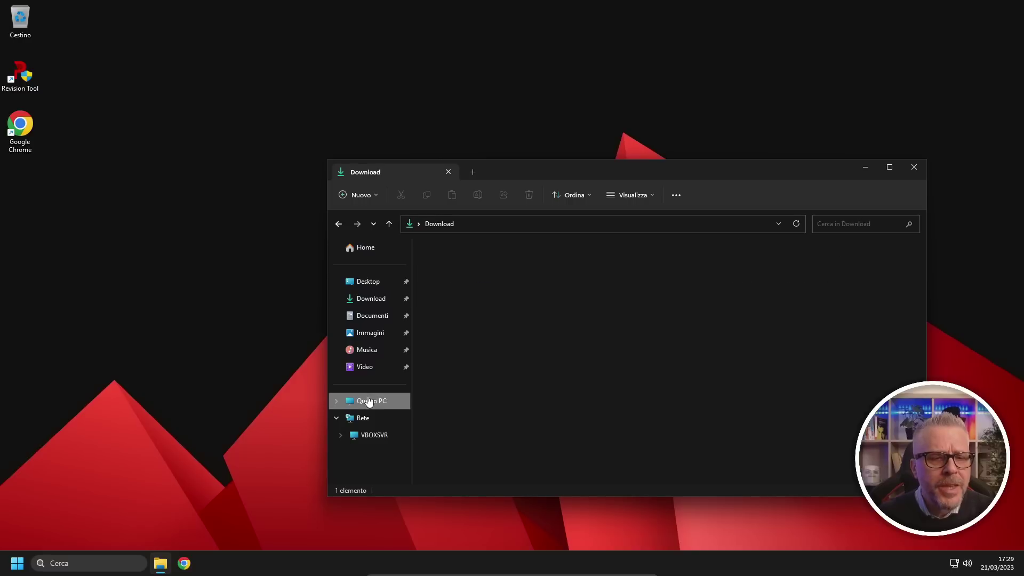
pyautogui.doubleClick(493, 270)
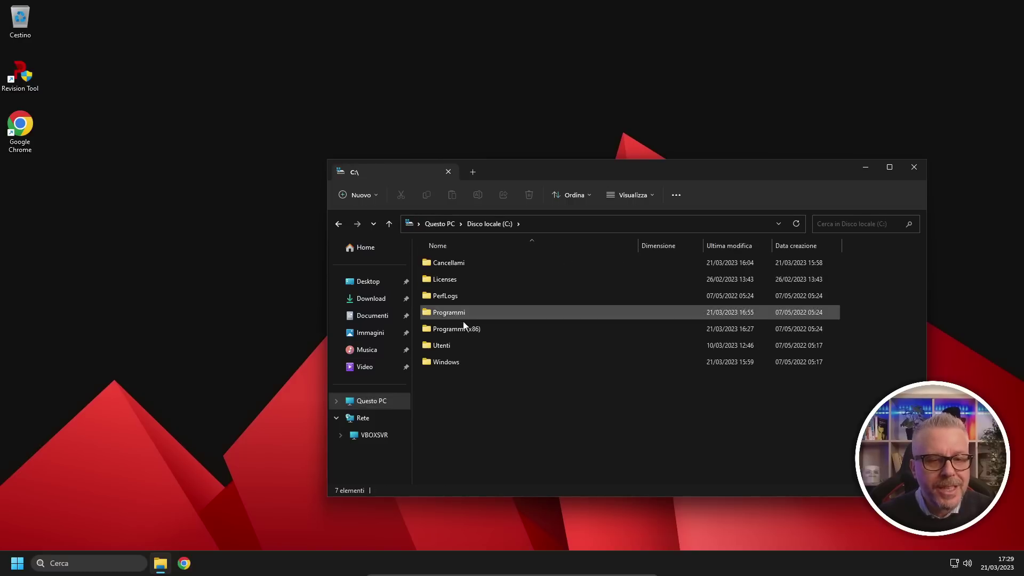
pyautogui.doubleClick(466, 264)
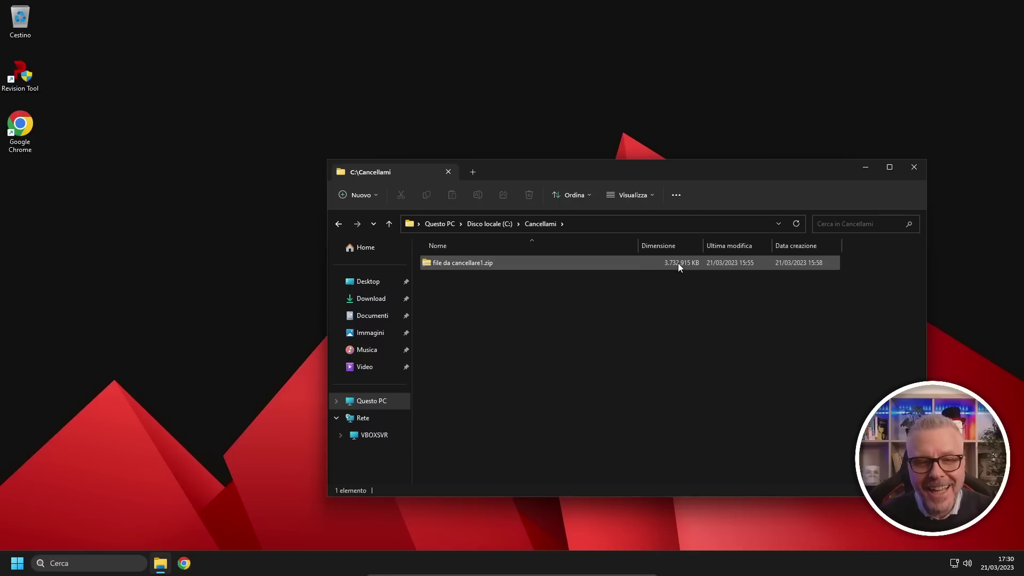
# Examine the file in C:\Windows\Trovami, and close the file manager window
pyautogui.click(453, 224)
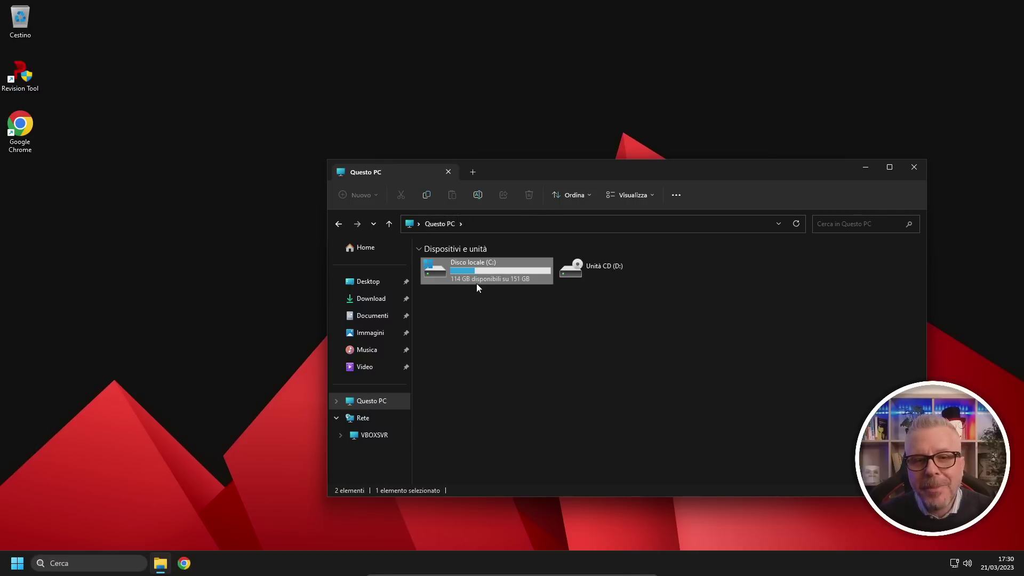
pyautogui.doubleClick(484, 268)
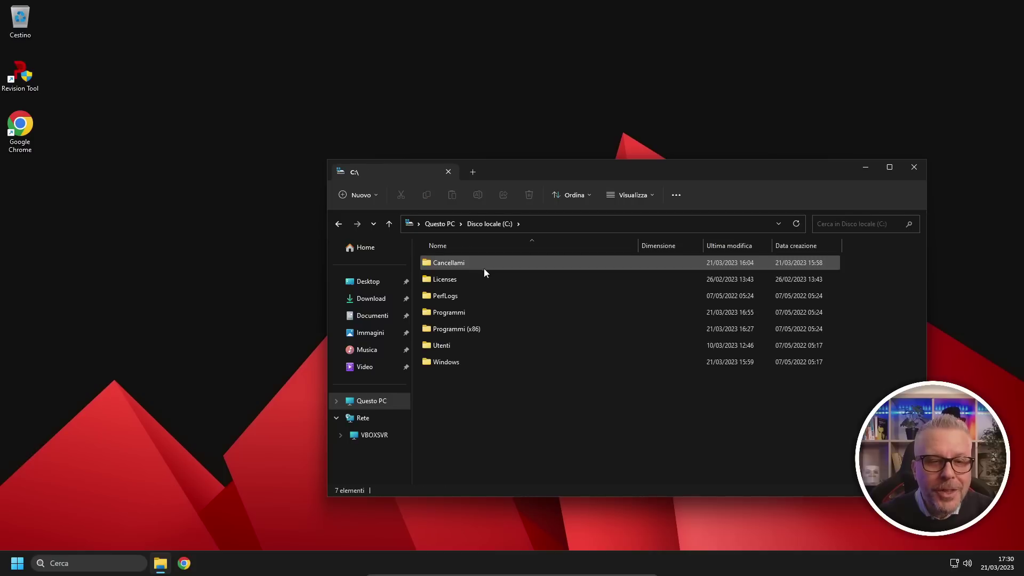
pyautogui.doubleClick(441, 363)
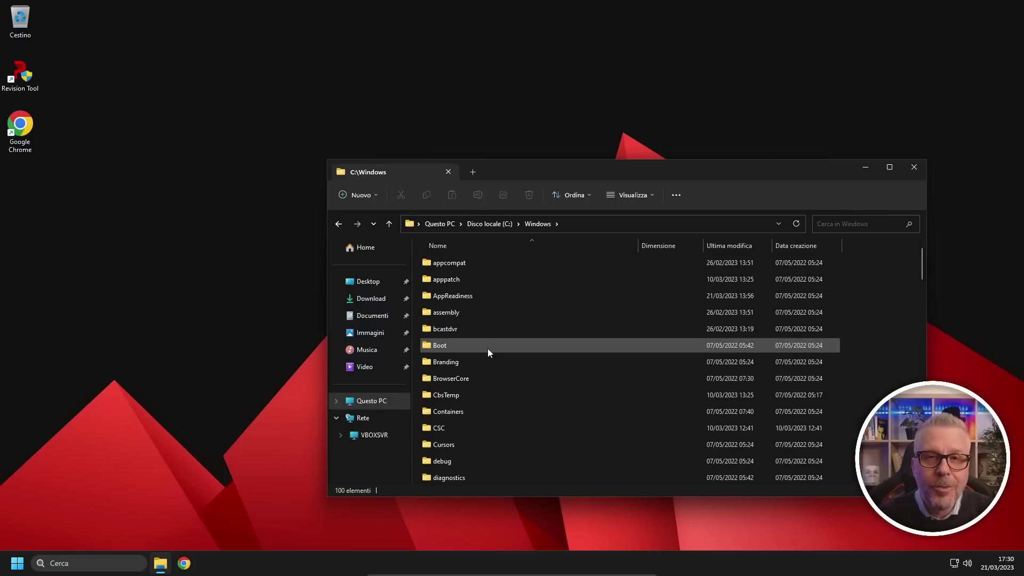
pyautogui.scroll(-20, 488, 352)
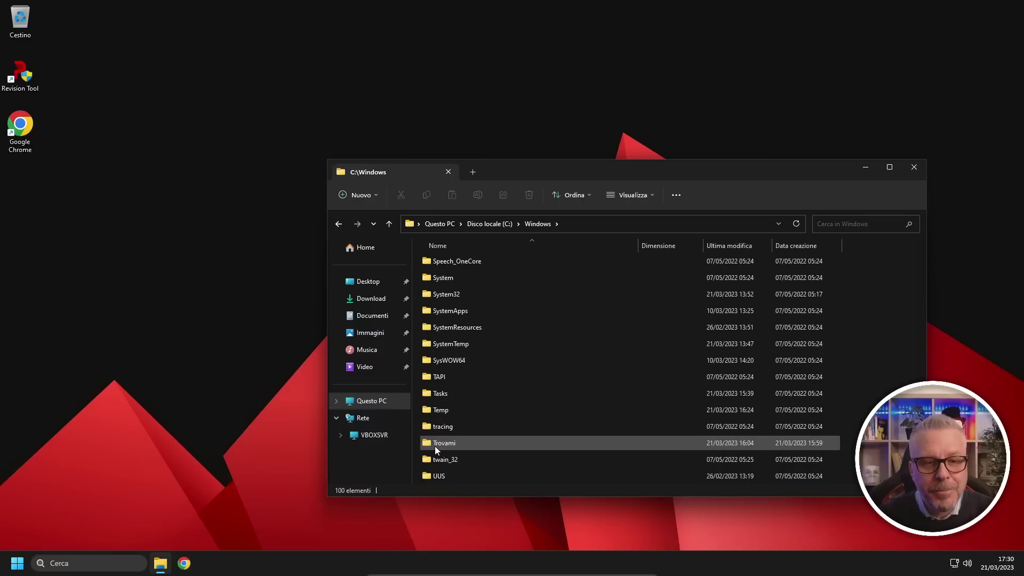
pyautogui.doubleClick(436, 449)
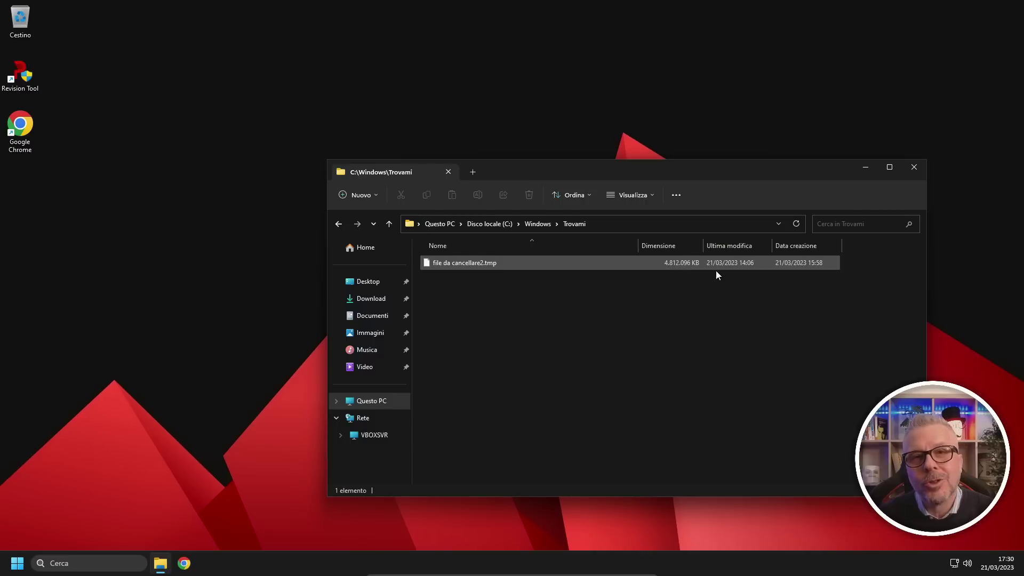
pyautogui.click(915, 169)
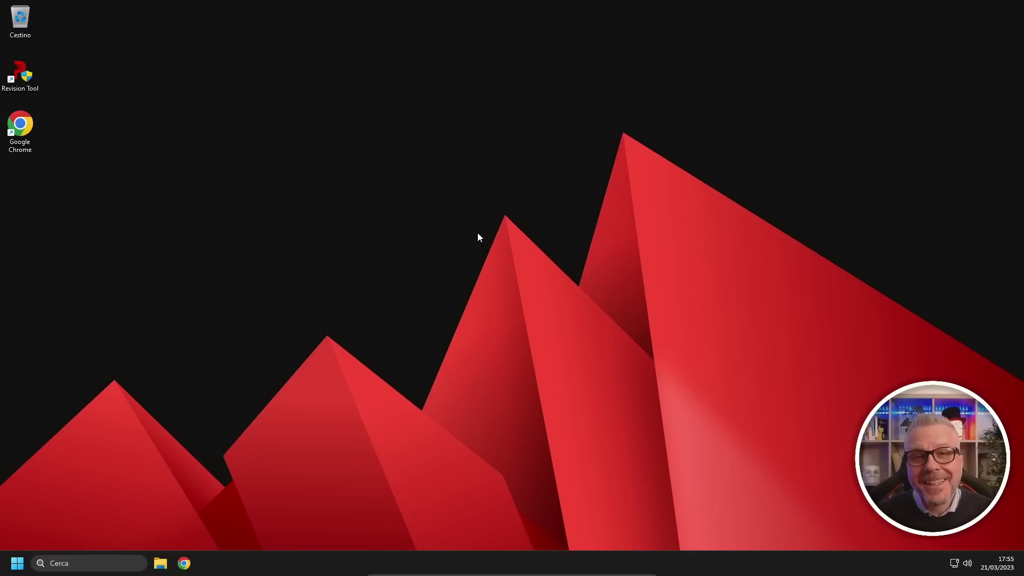
# Switch to Google Chrome, search Google for "windirstat" and open the official windirstat.net site
pyautogui.doubleClick(20, 127)
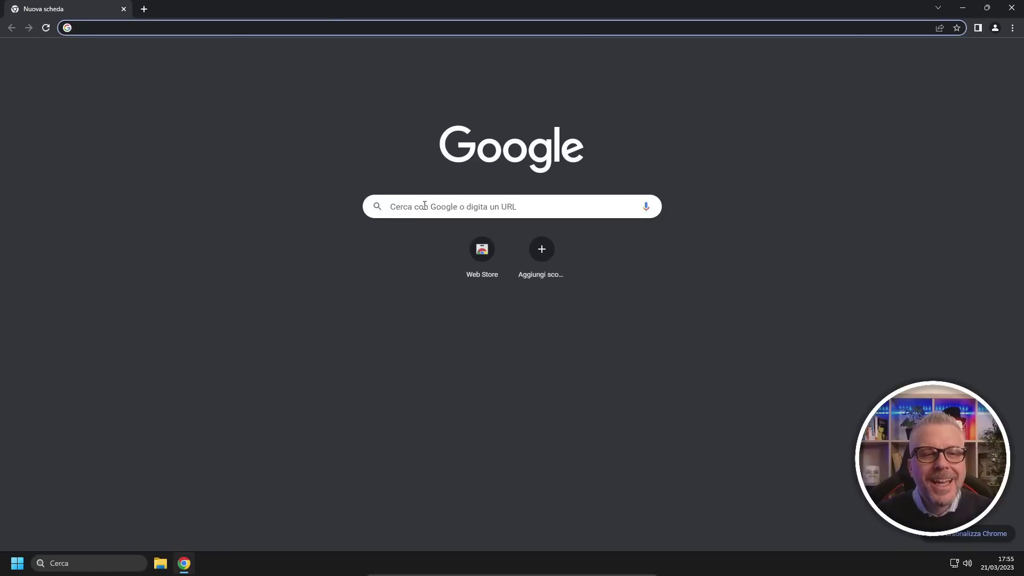
pyautogui.click(425, 205)
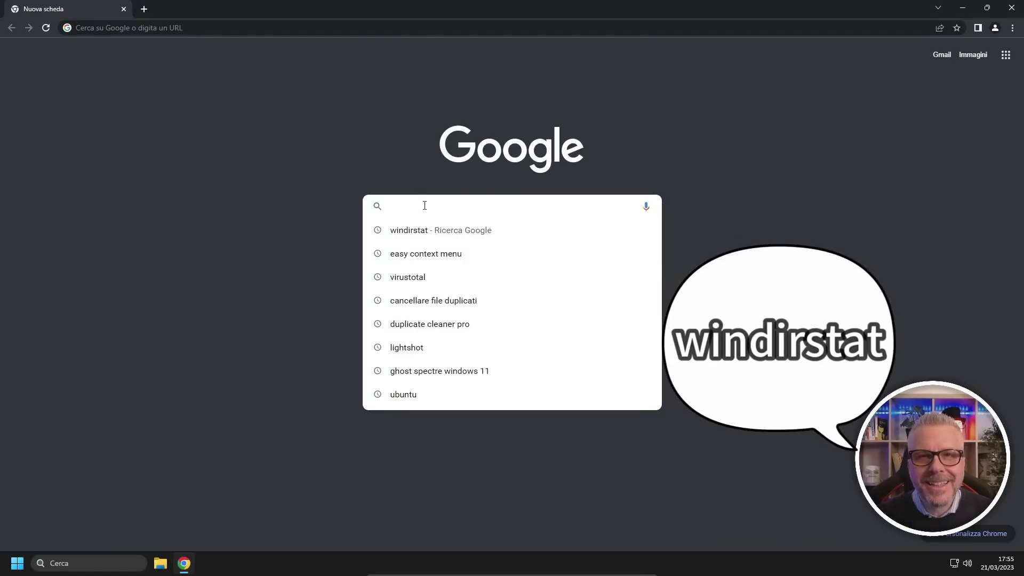
pyautogui.write('windi')
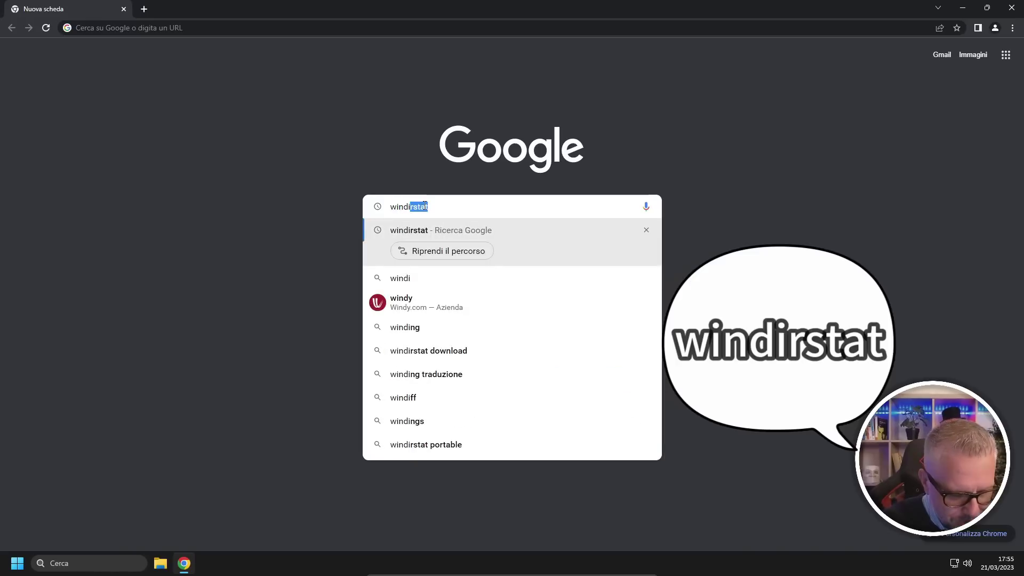
pyautogui.write('rstat')
pyautogui.press('Return')
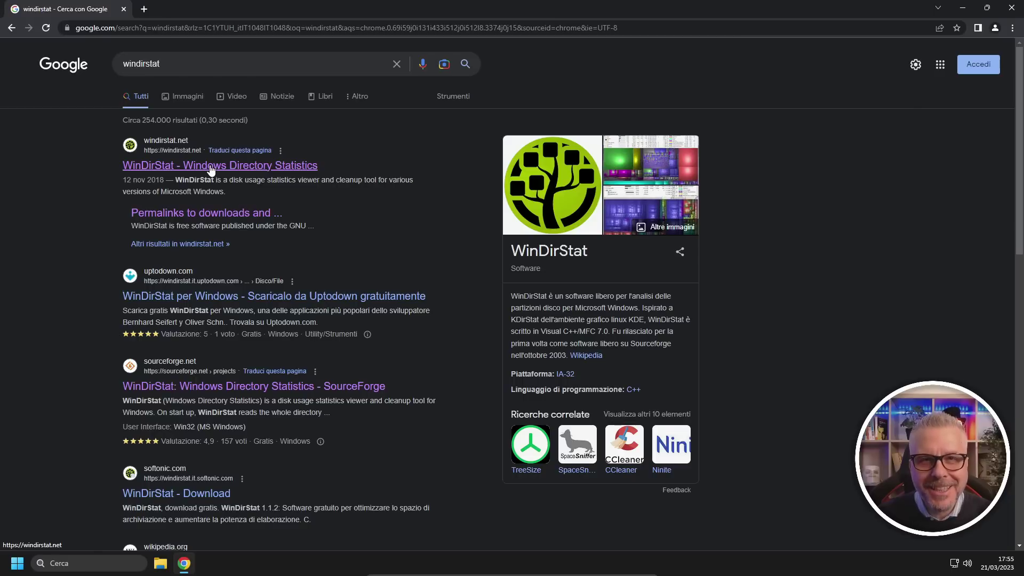
pyautogui.click(212, 170)
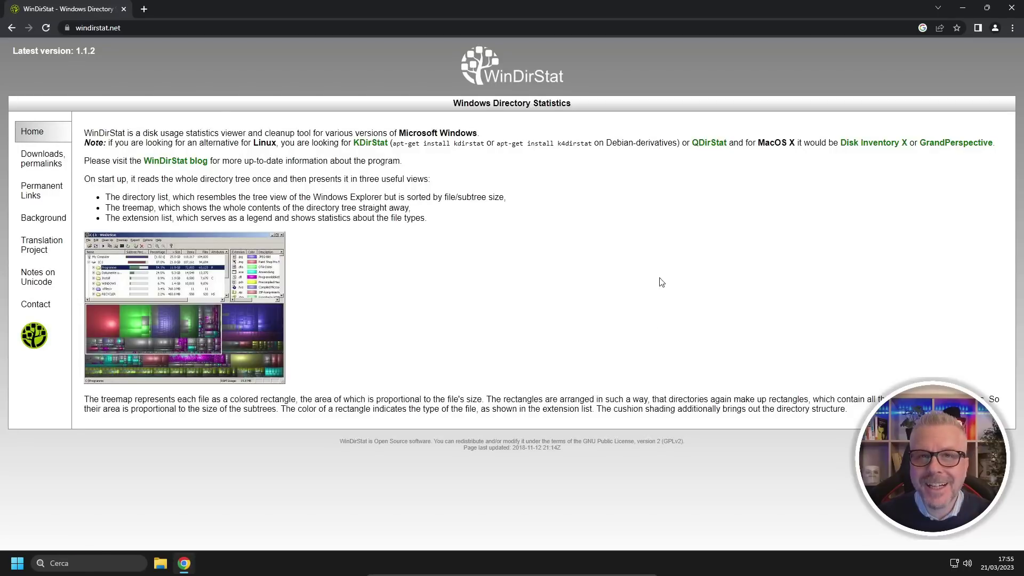
# Download the WinDirStat installer through the SourceForge mirror listed on the site's downloads page
pyautogui.click(36, 163)
pyautogui.scroll(-2, 213, 267)
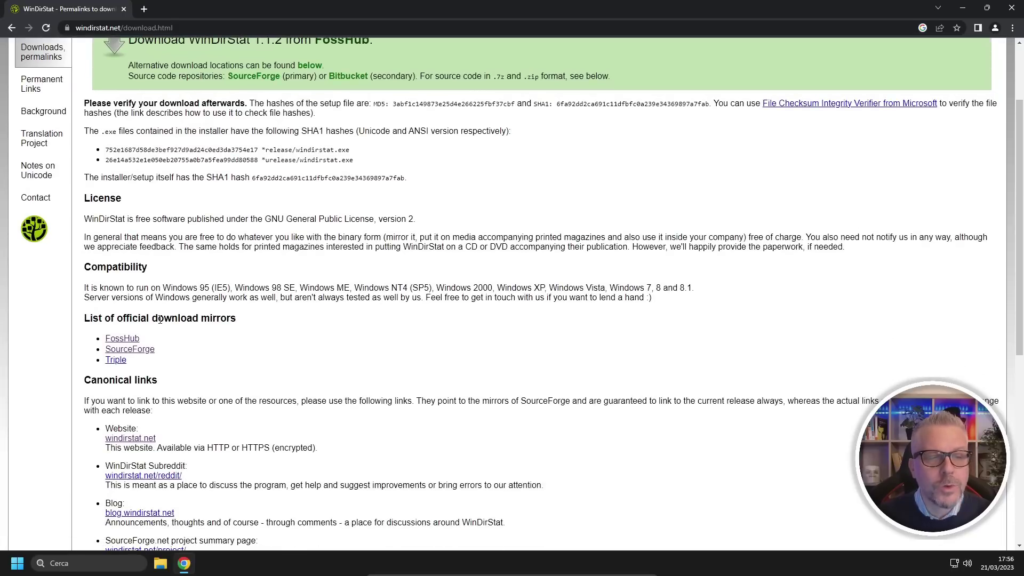
pyautogui.click(126, 351)
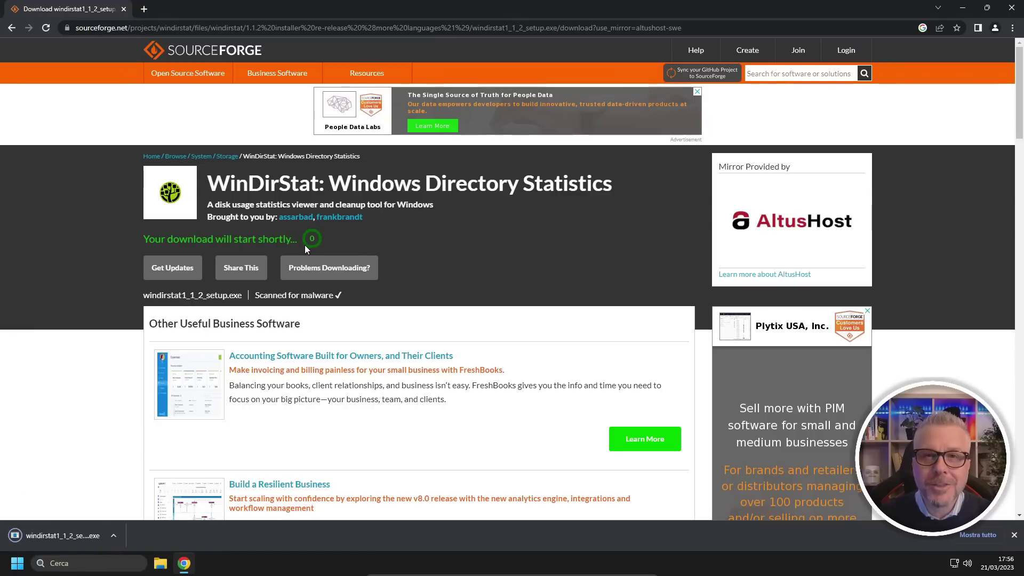
# Run the downloaded windirstat1_1_2_setup.exe, allow it to make changes to the device, and close the browser
pyautogui.click(49, 536)
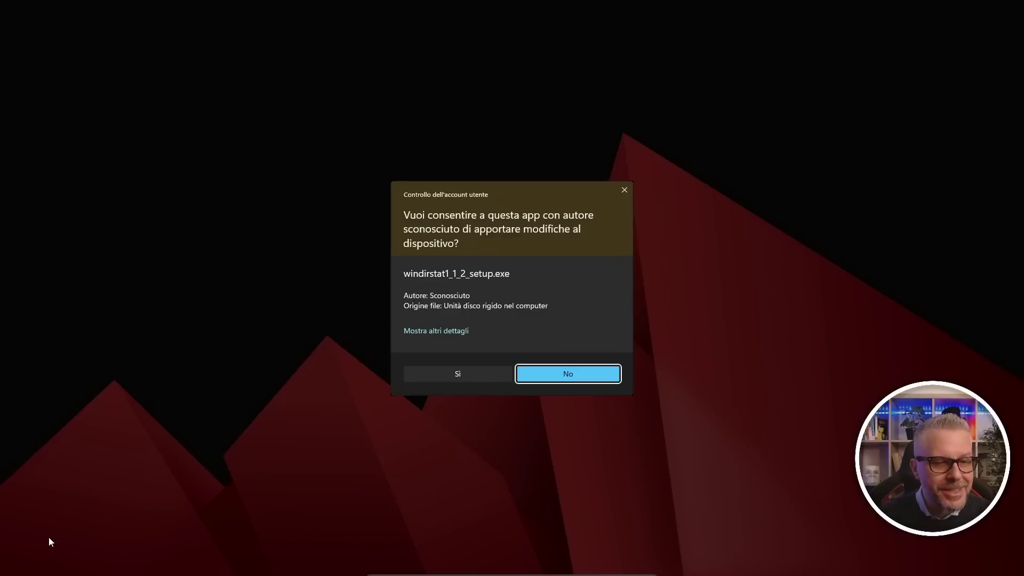
pyautogui.click(460, 377)
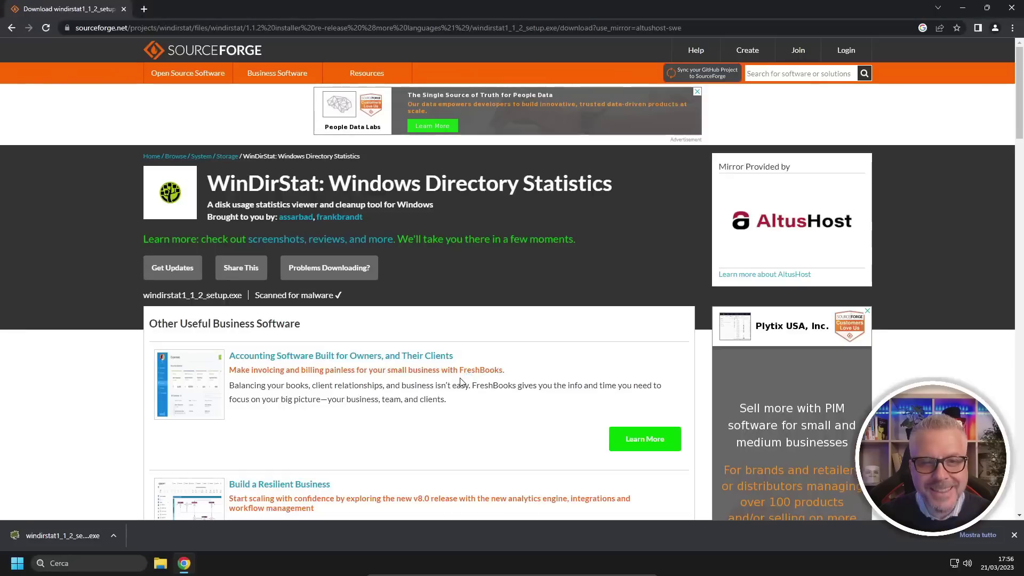
pyautogui.click(1010, 7)
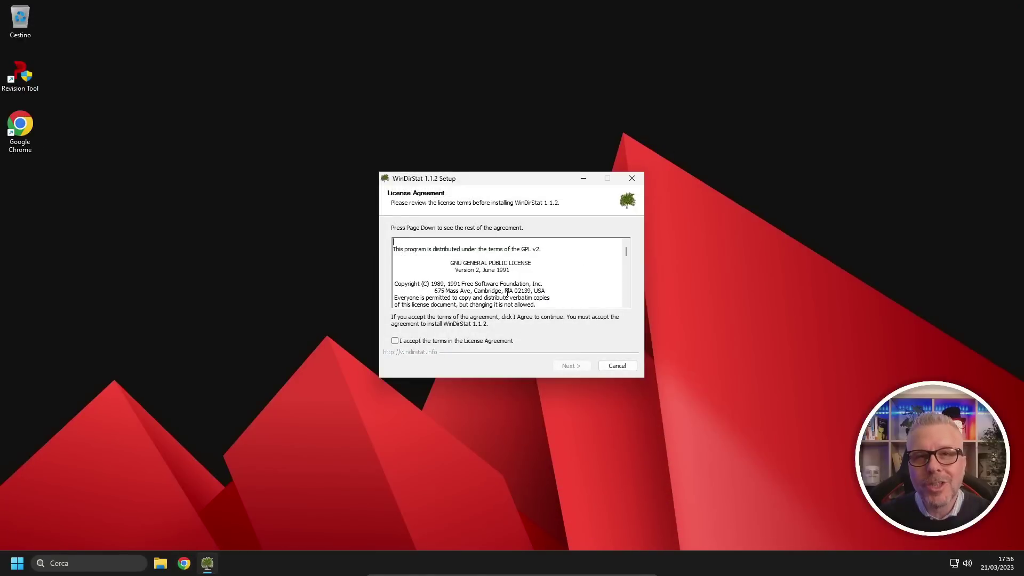
# Accept the WinDirStat license agreement and include the Italian (italiano/ITA) language among the components to install
pyautogui.click(395, 341)
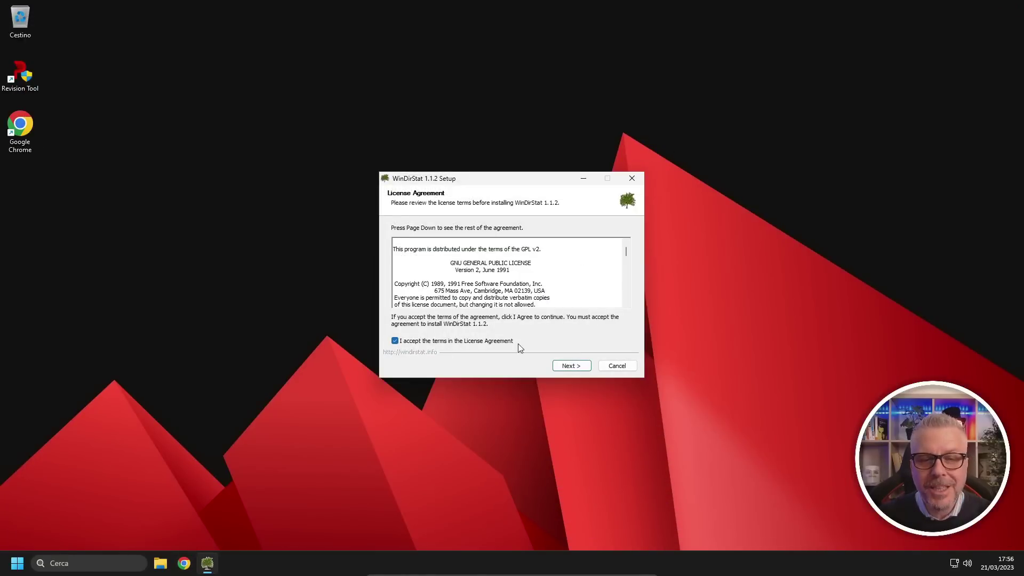
pyautogui.click(574, 368)
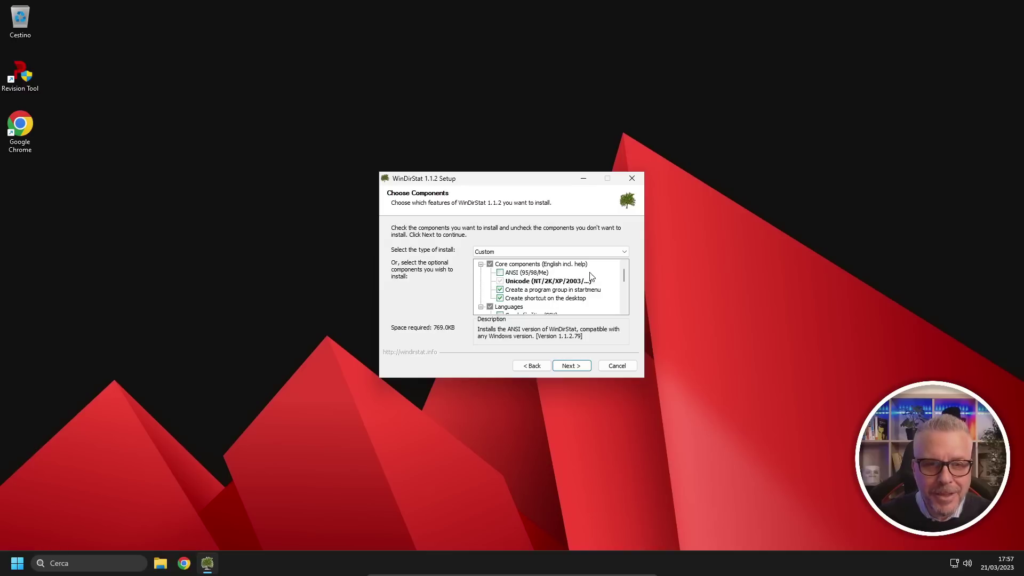
pyautogui.moveTo(623, 273); pyautogui.dragTo(624, 295)
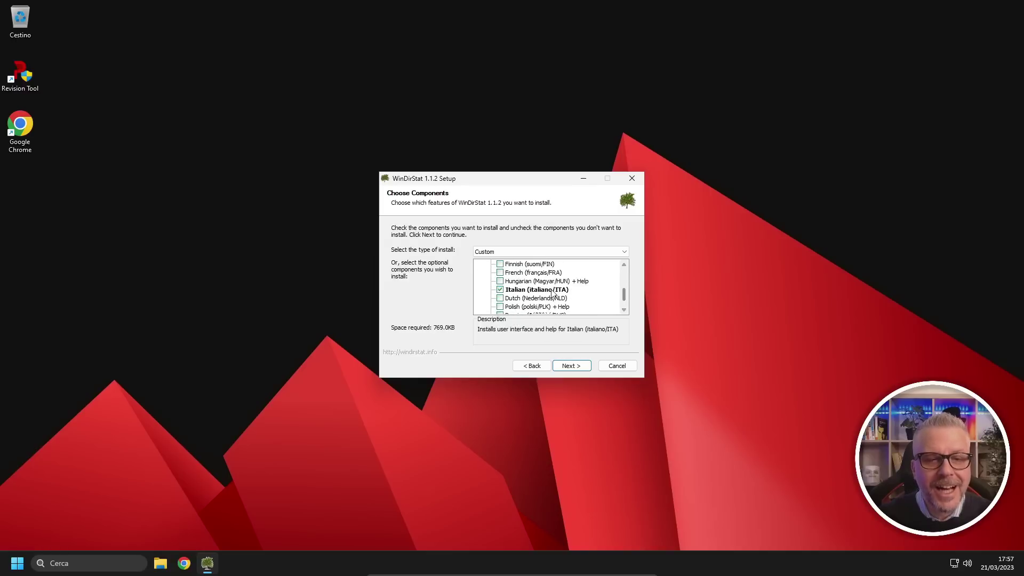
pyautogui.click(501, 290)
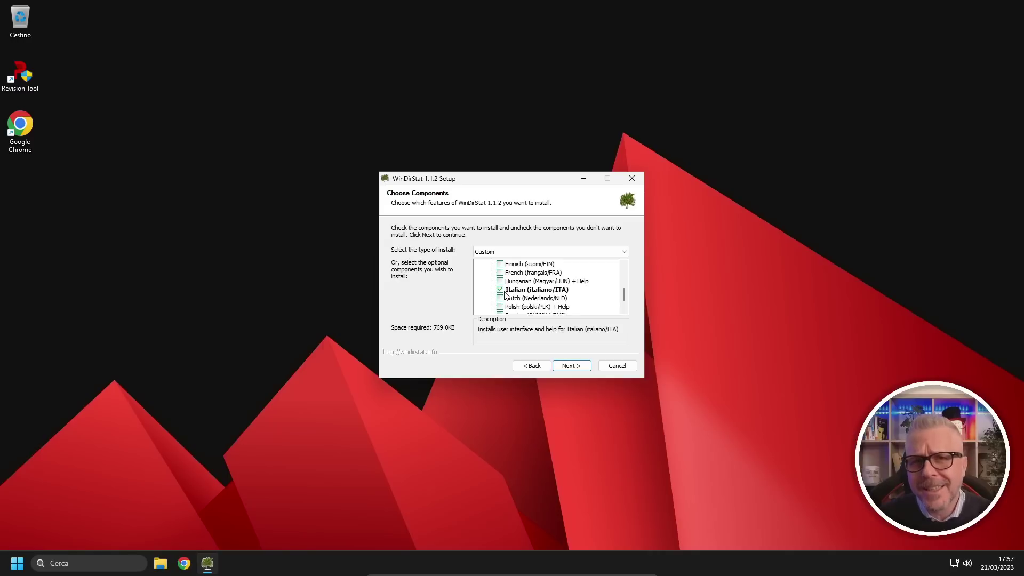
pyautogui.click(576, 368)
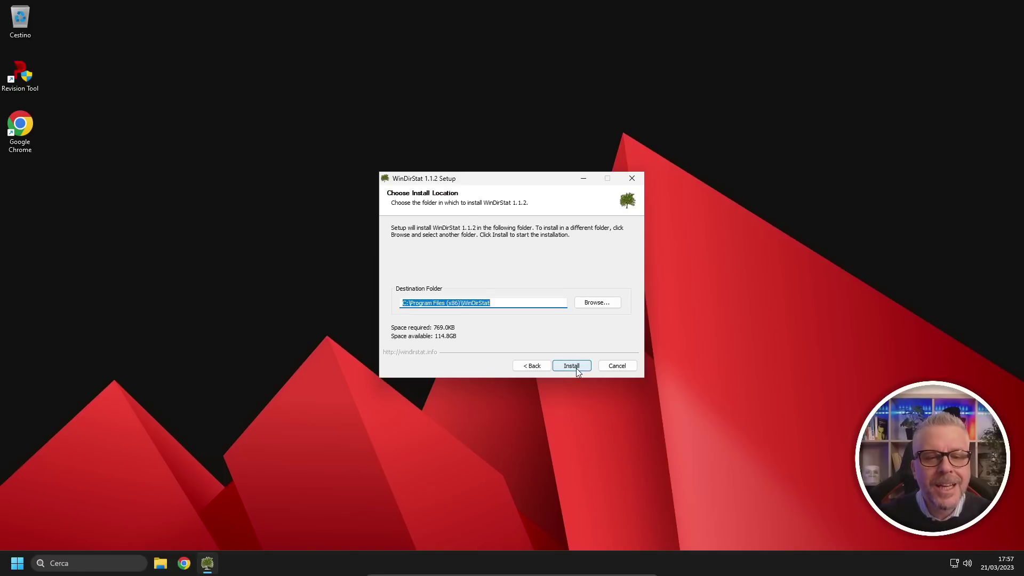
# Install WinDirStat in C:\Program Files (x86)\WinDirStat and finish the setup with the option to run the program
pyautogui.click(575, 368)
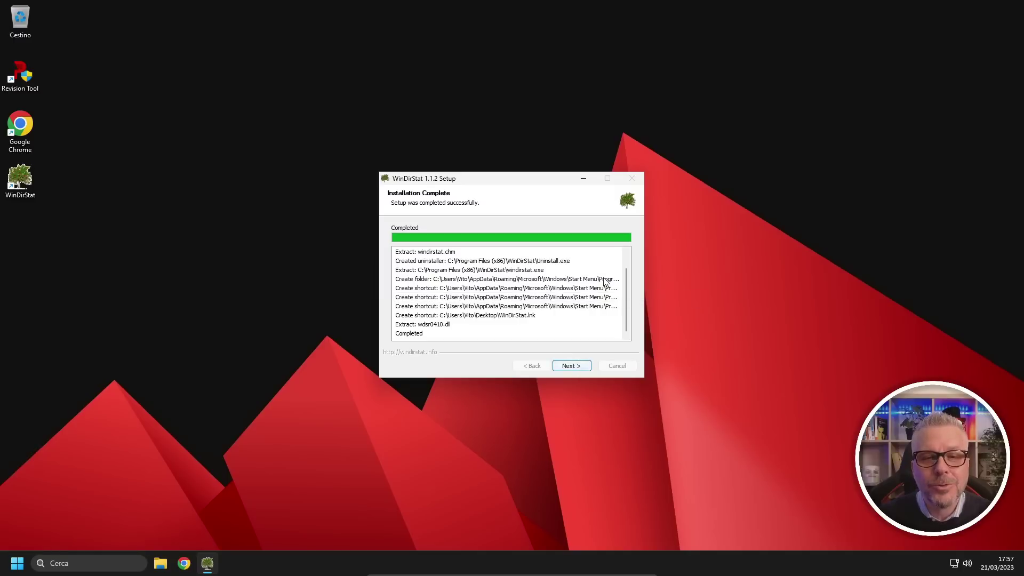
pyautogui.click(578, 367)
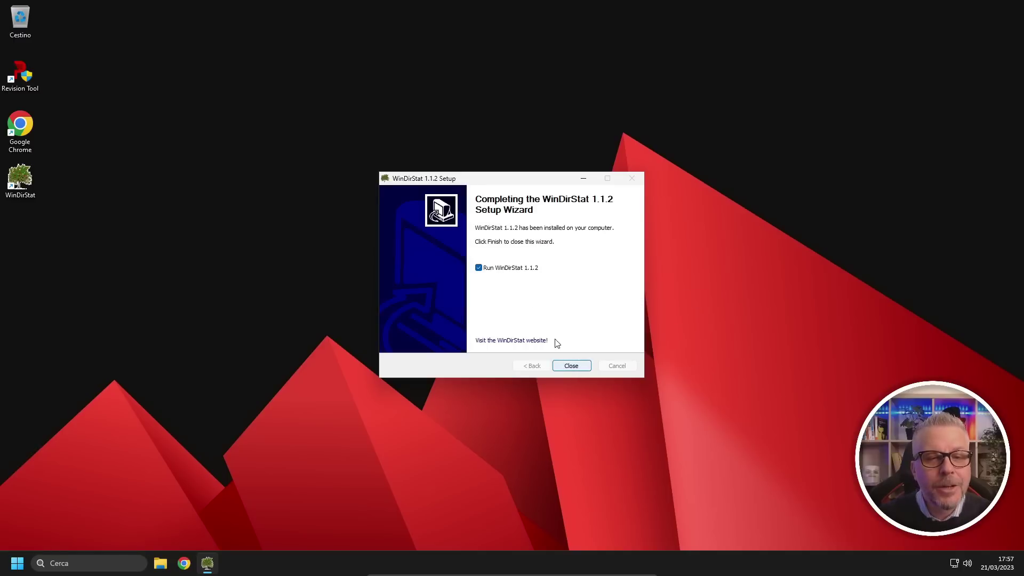
pyautogui.click(576, 367)
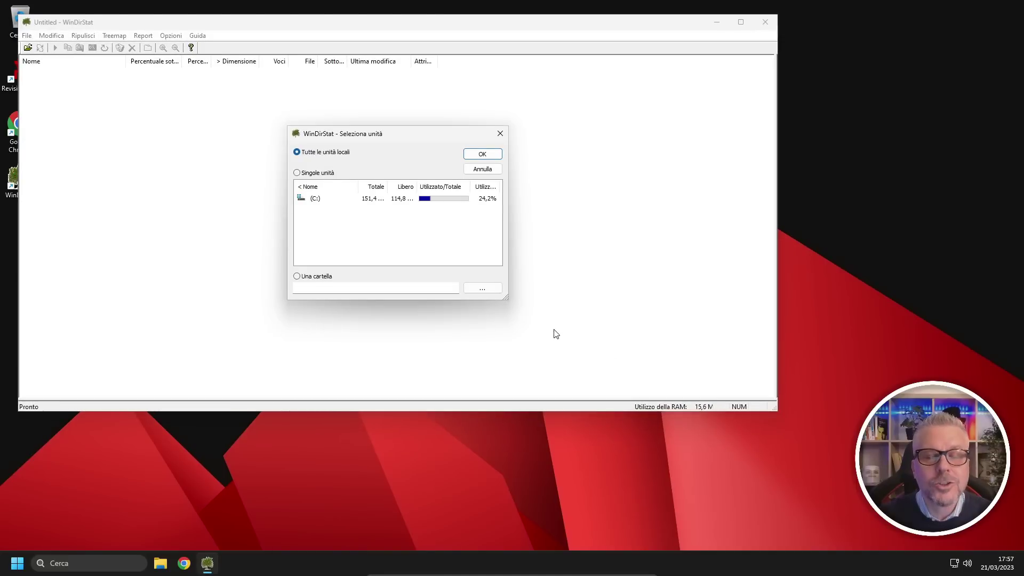
# Scan all local drives by choosing "Tutte le unità locali" in the drive selection
pyautogui.click(297, 173)
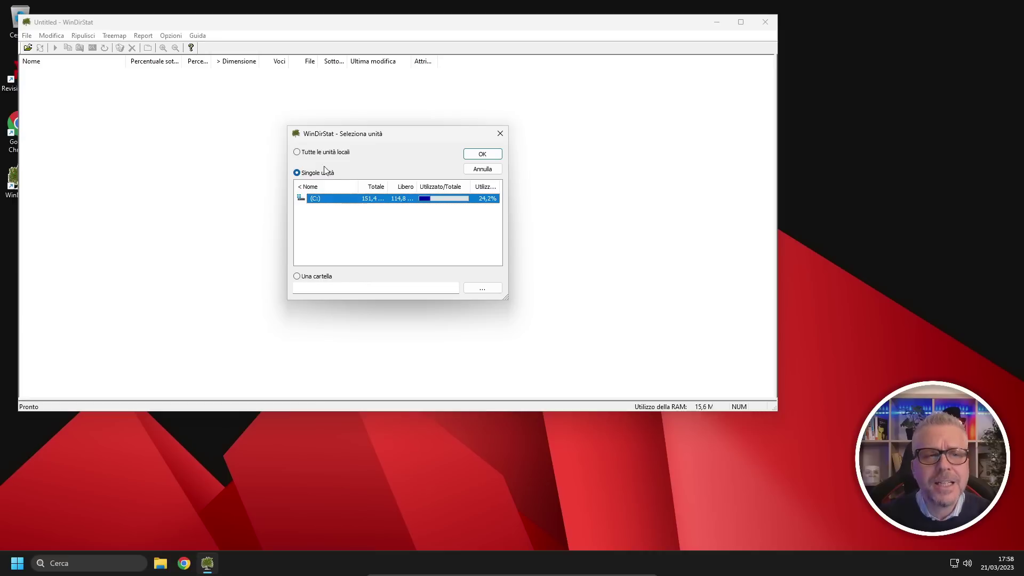
pyautogui.click(298, 153)
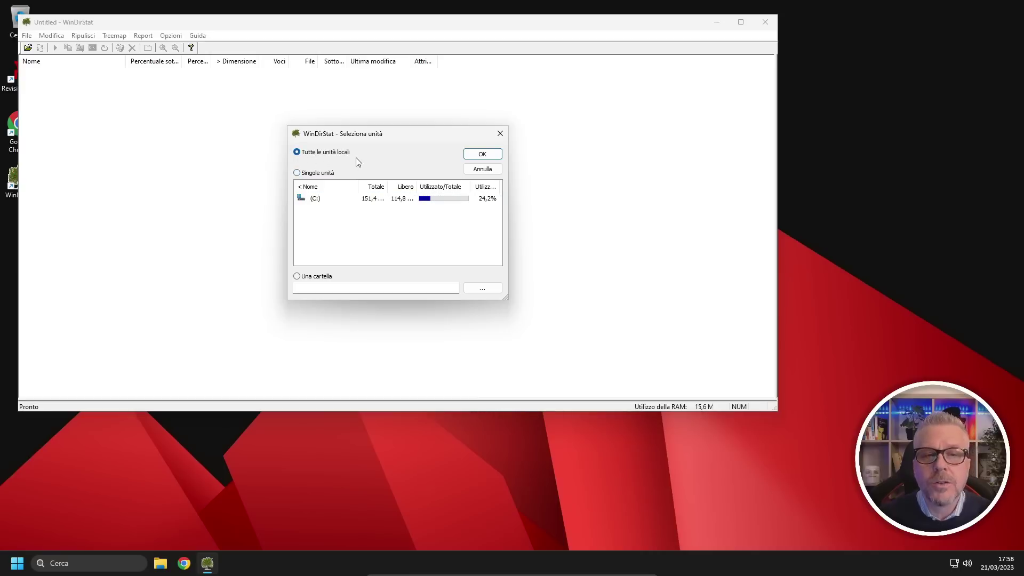
pyautogui.click(491, 158)
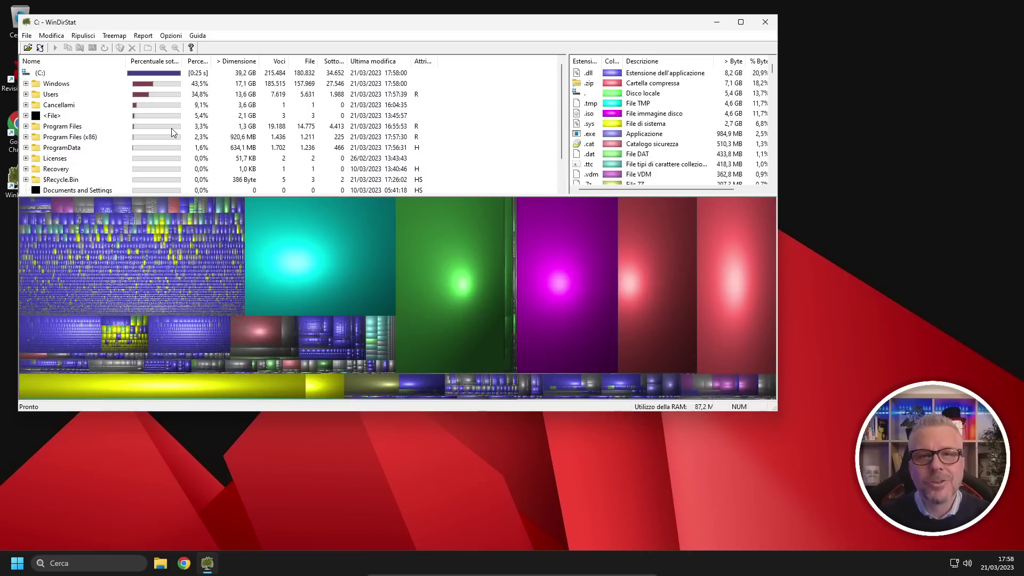
# Maximize the WinDirStat window and select several small blocks in the treemap's Windows area to identify their files
pyautogui.click(742, 23)
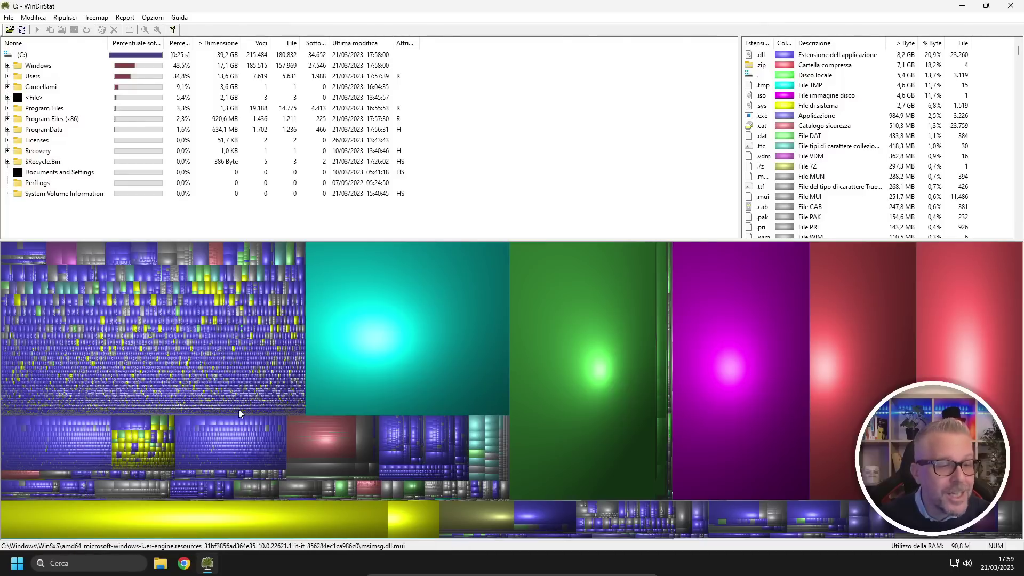
pyautogui.click(216, 303)
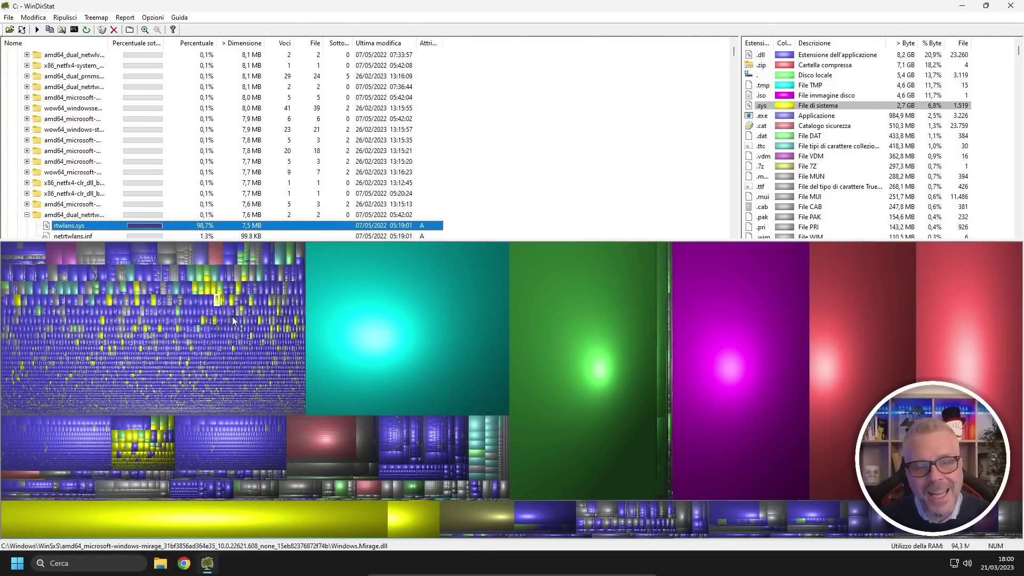
pyautogui.click(200, 375)
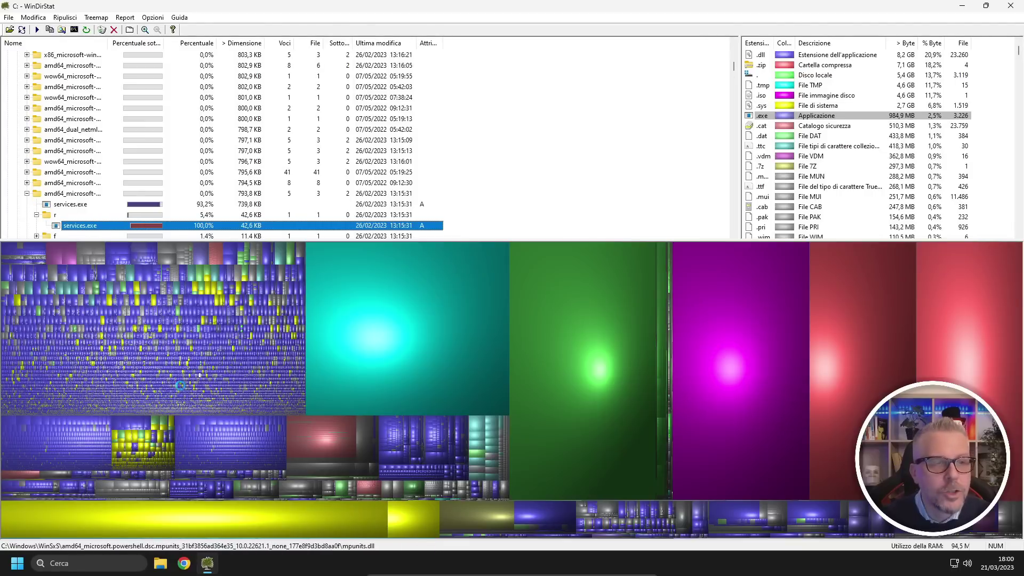
pyautogui.click(158, 393)
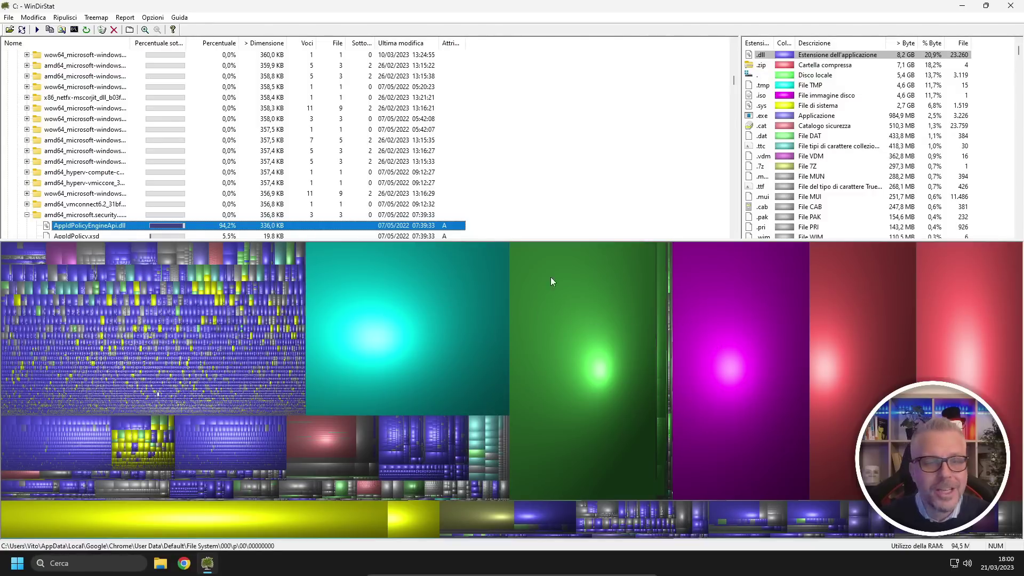
# Permanently delete "file da cancellare2.tmp" from C:\Windows\Trovami, bypassing the recycle bin, starting from its large cyan treemap block
pyautogui.click(414, 325)
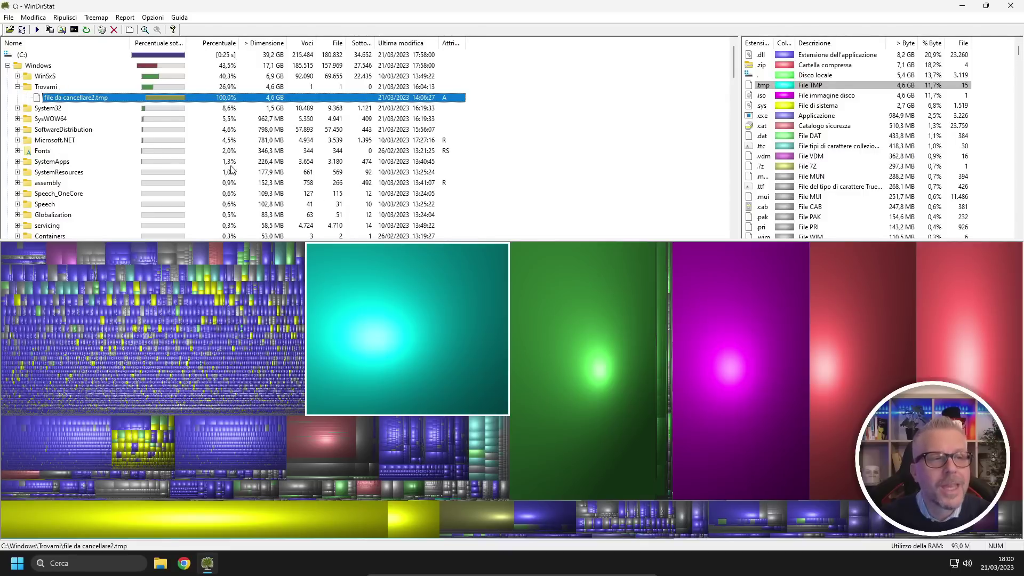
pyautogui.rightClick(133, 102)
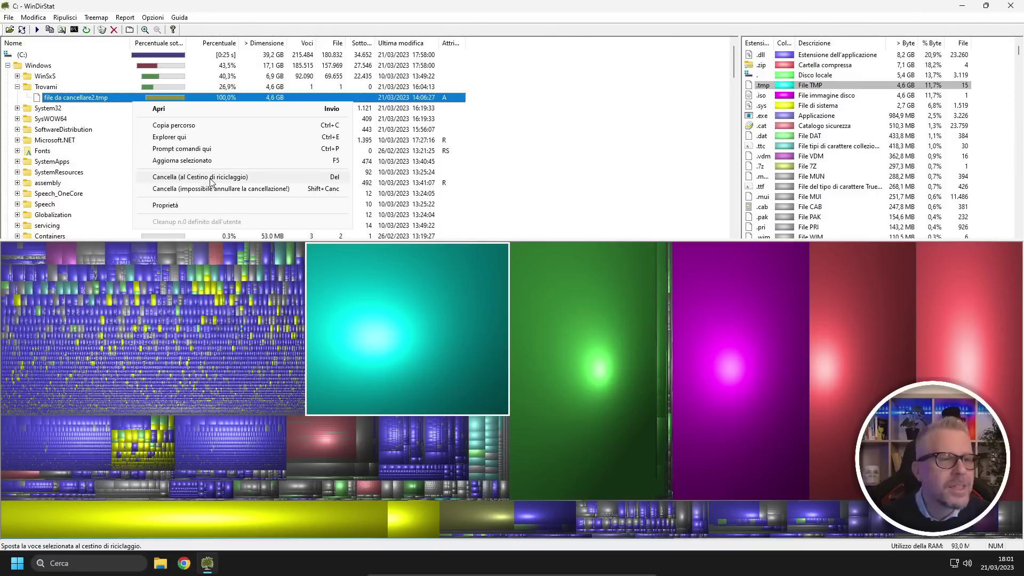
pyautogui.click(176, 188)
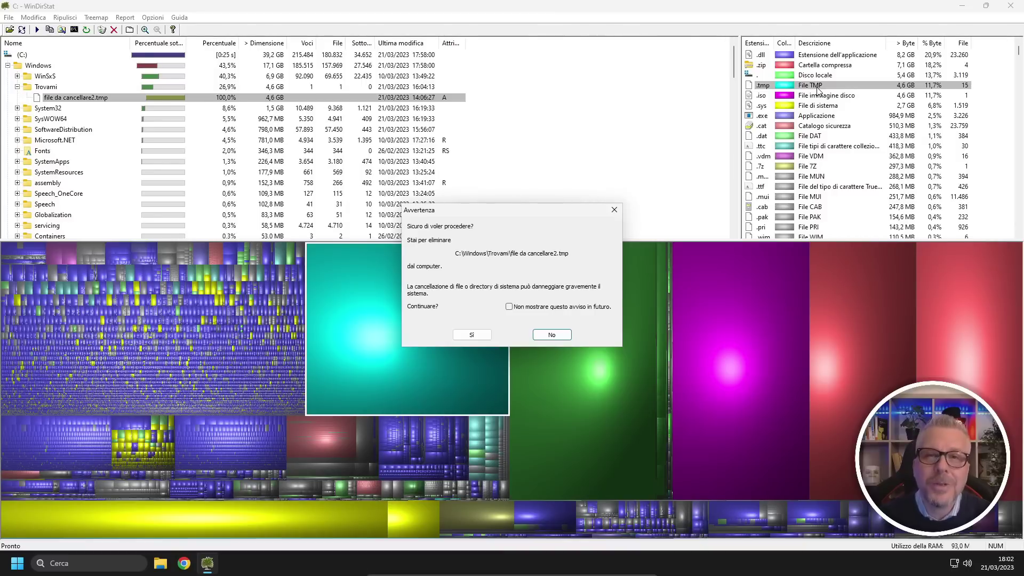
pyautogui.click(472, 337)
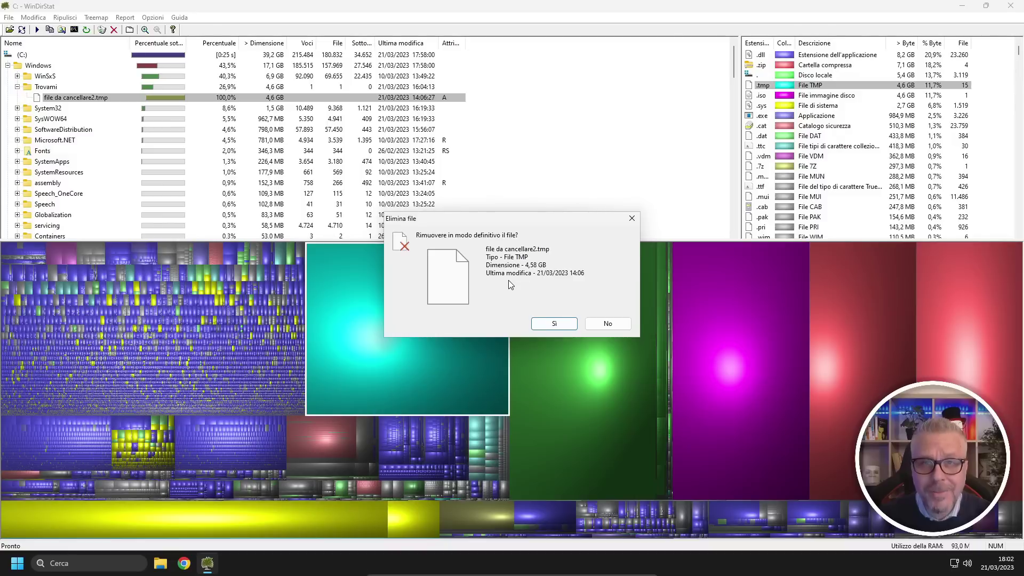
pyautogui.click(555, 323)
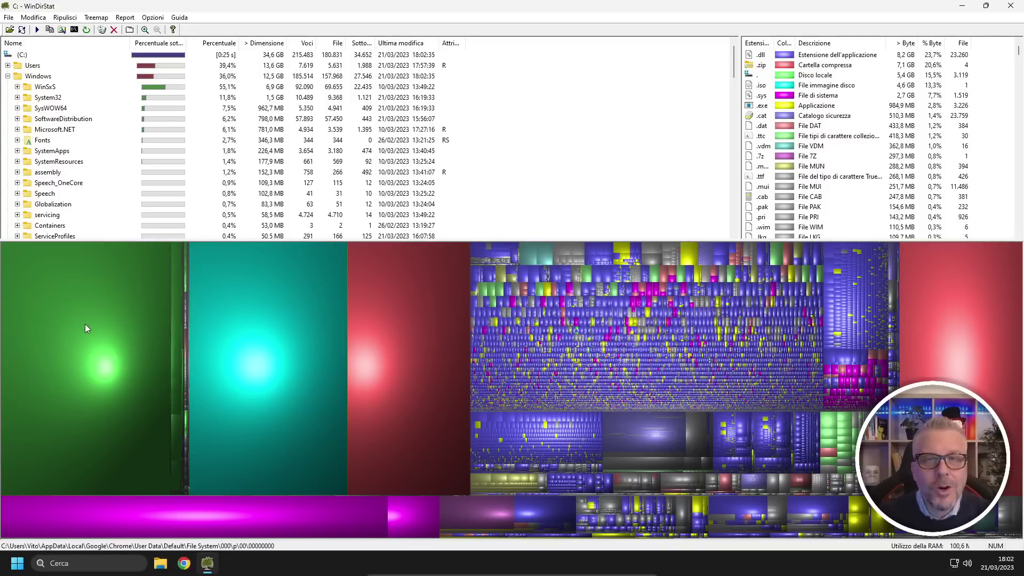
# Examine the large green treemap block and trace its file "00000000" through the user-profile and Google Chrome folders that contain it
pyautogui.click(97, 361)
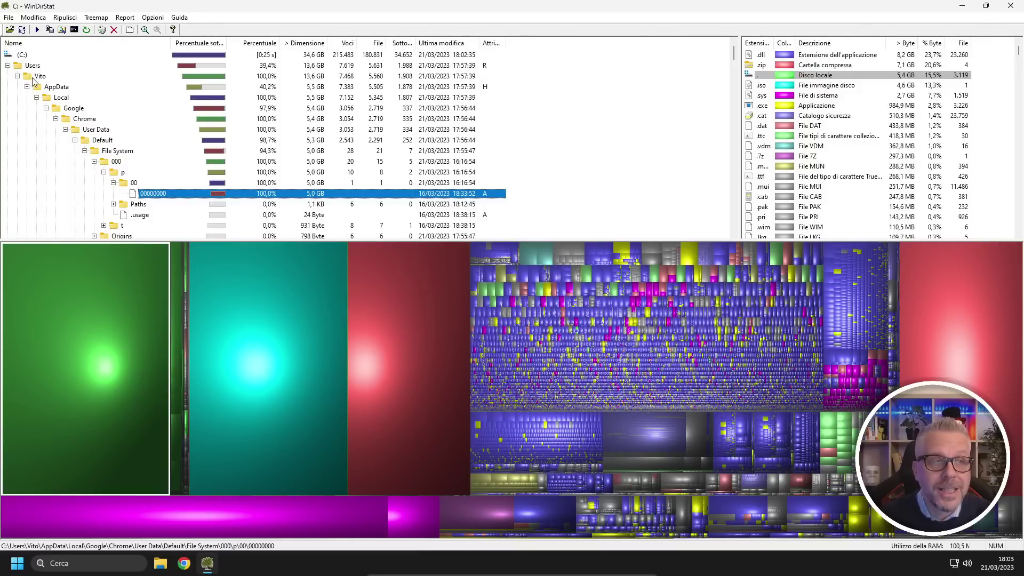
pyautogui.click(68, 109)
pyautogui.click(77, 119)
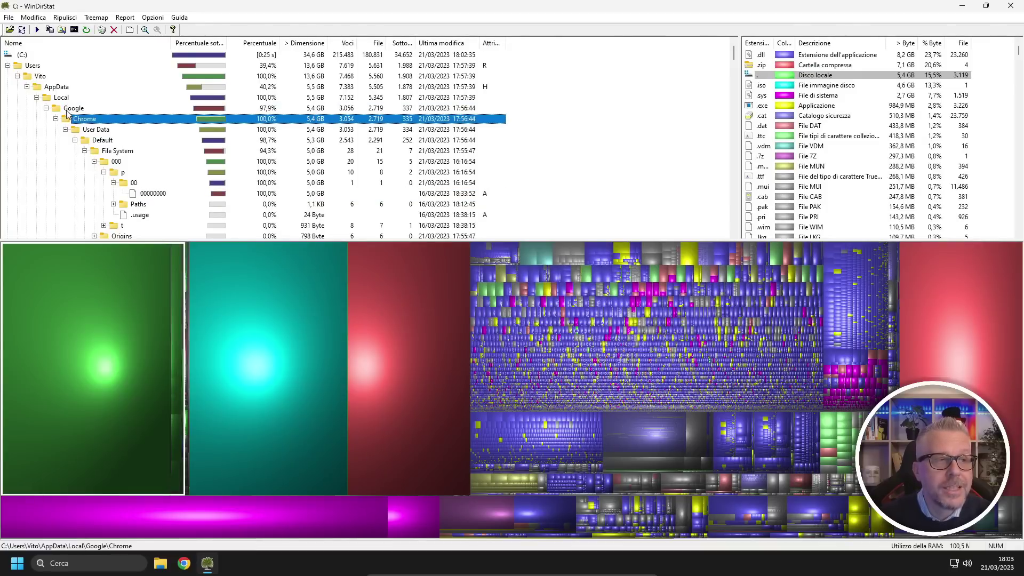
pyautogui.click(68, 110)
pyautogui.click(80, 119)
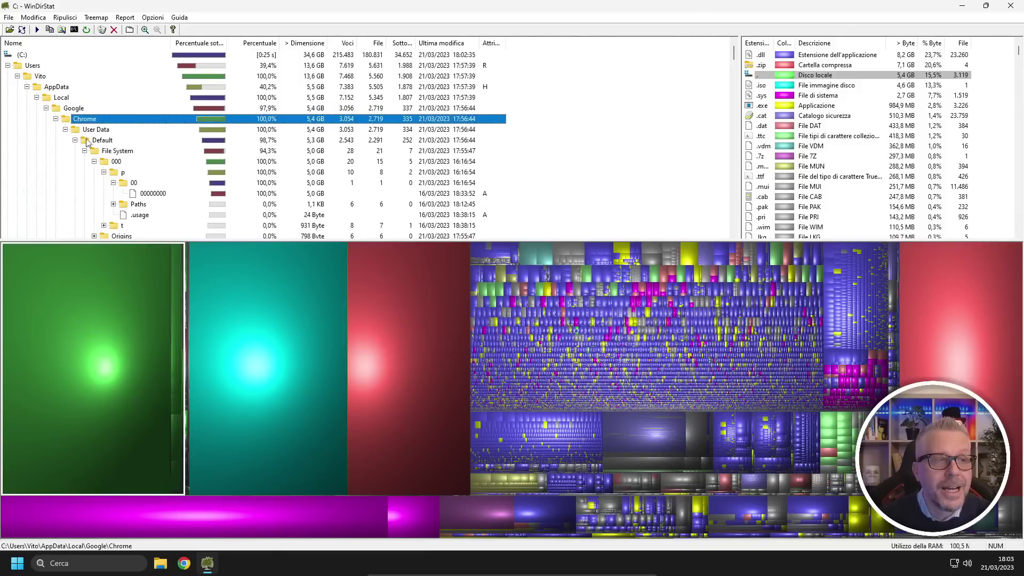
pyautogui.click(114, 356)
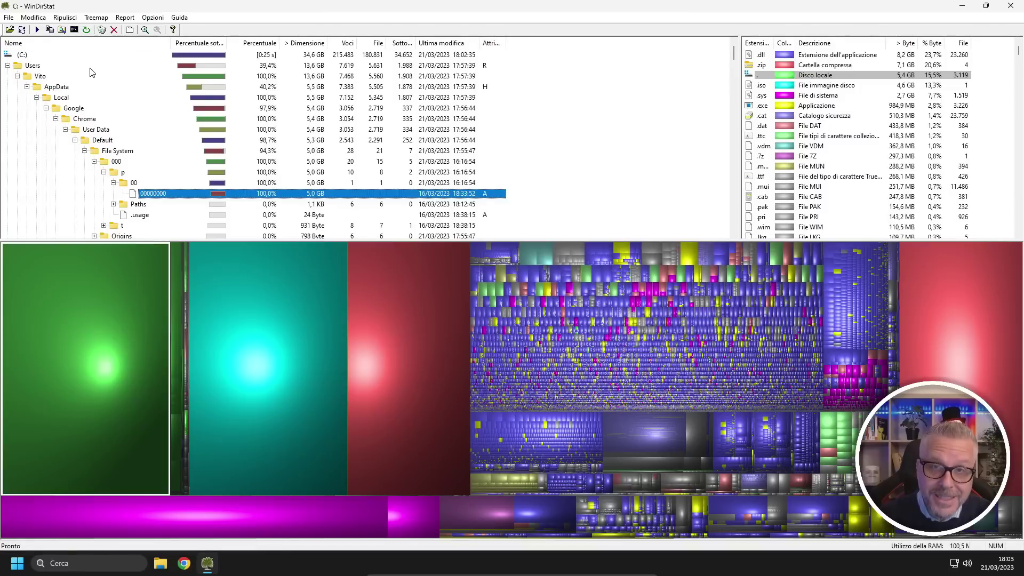
pyautogui.click(38, 76)
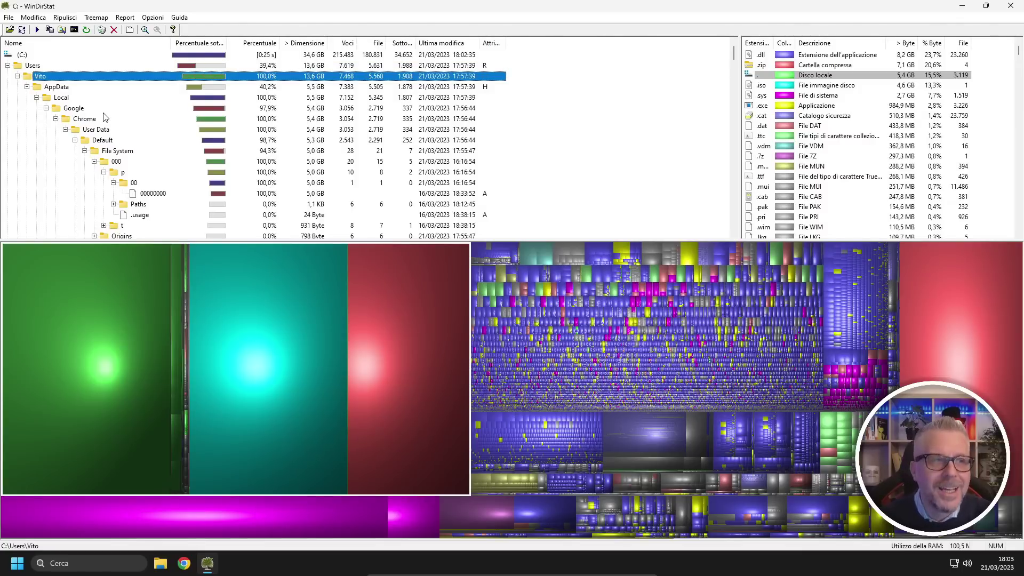
pyautogui.click(87, 121)
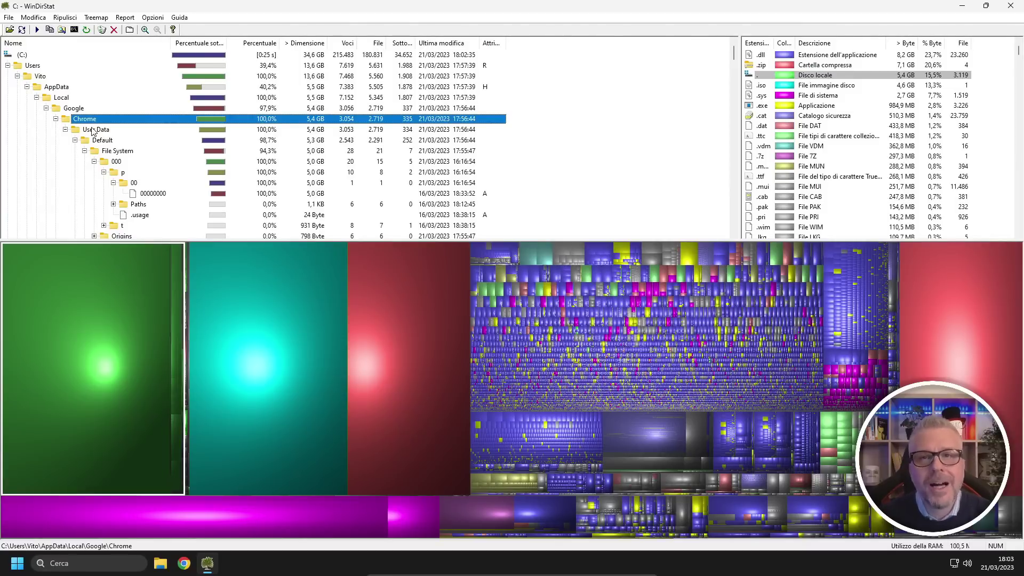
pyautogui.click(91, 332)
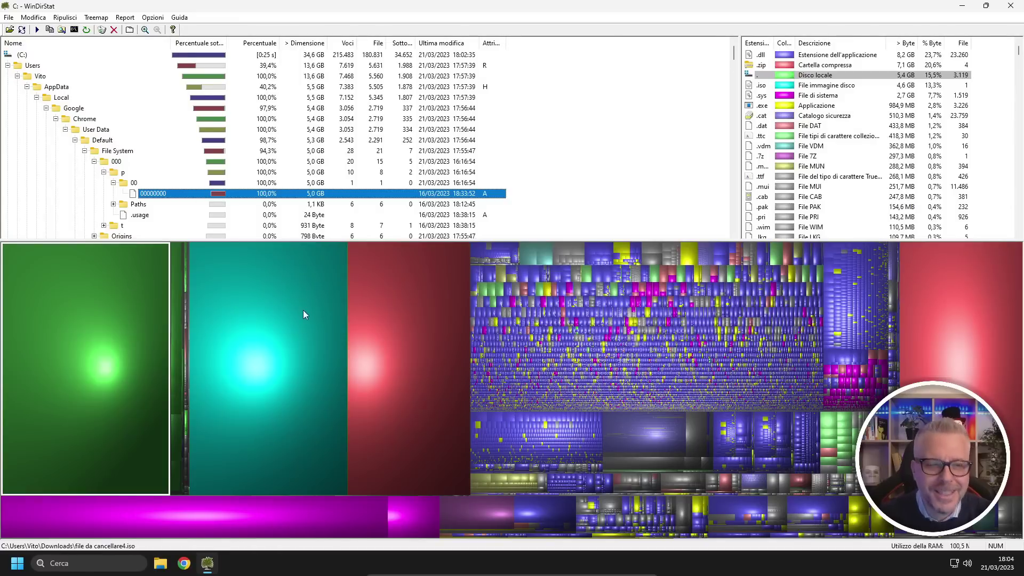
# Permanently delete "file da cancellare4.iso" from the user's Downloads folder, bypassing the recycle bin
pyautogui.click(284, 313)
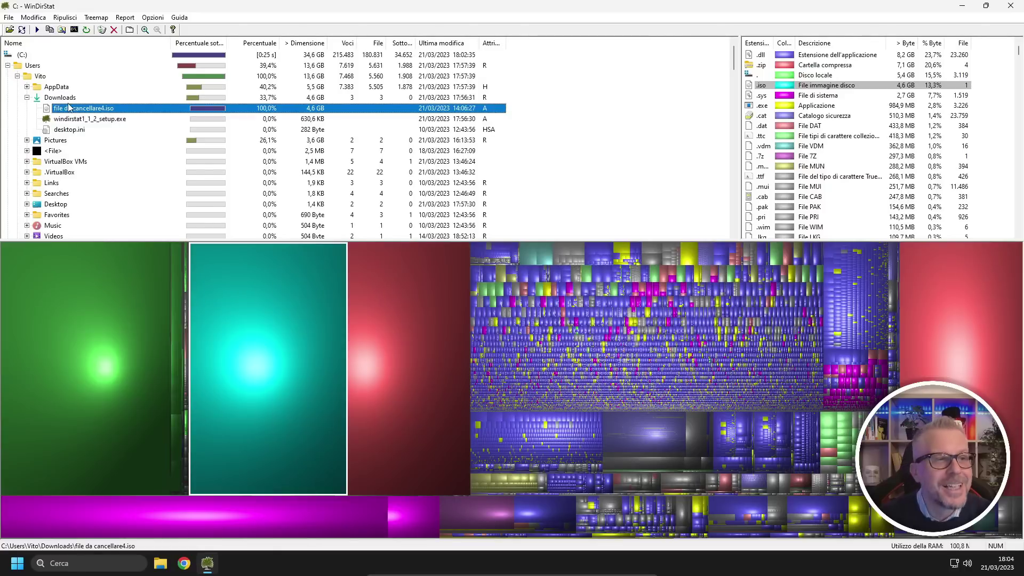
pyautogui.rightClick(109, 110)
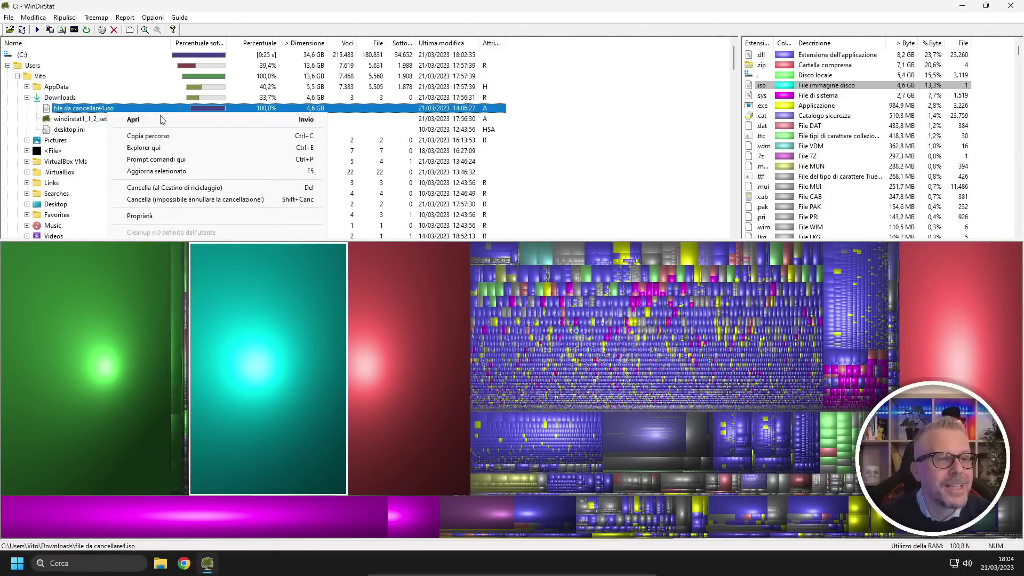
pyautogui.click(183, 201)
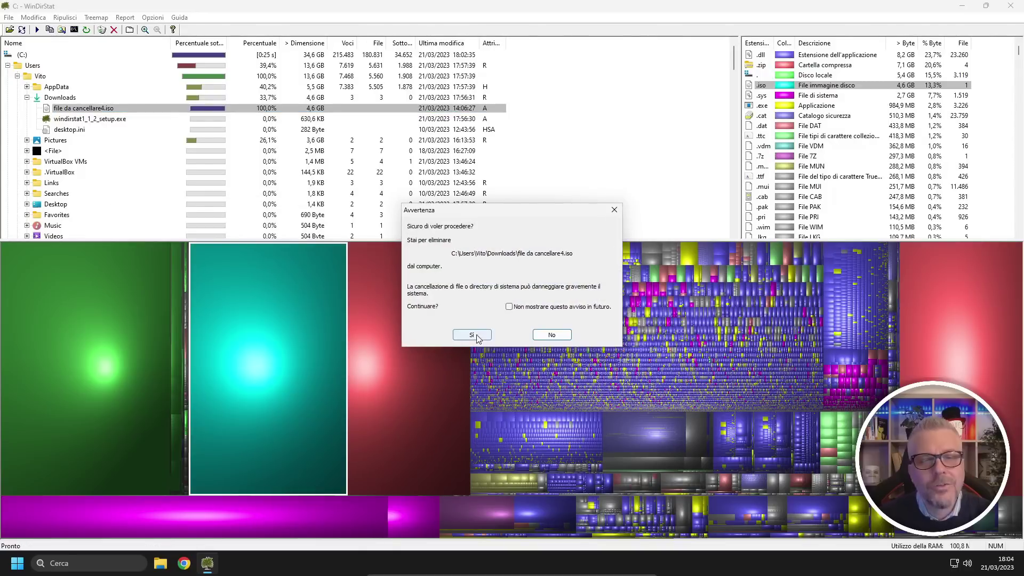
pyautogui.click(476, 335)
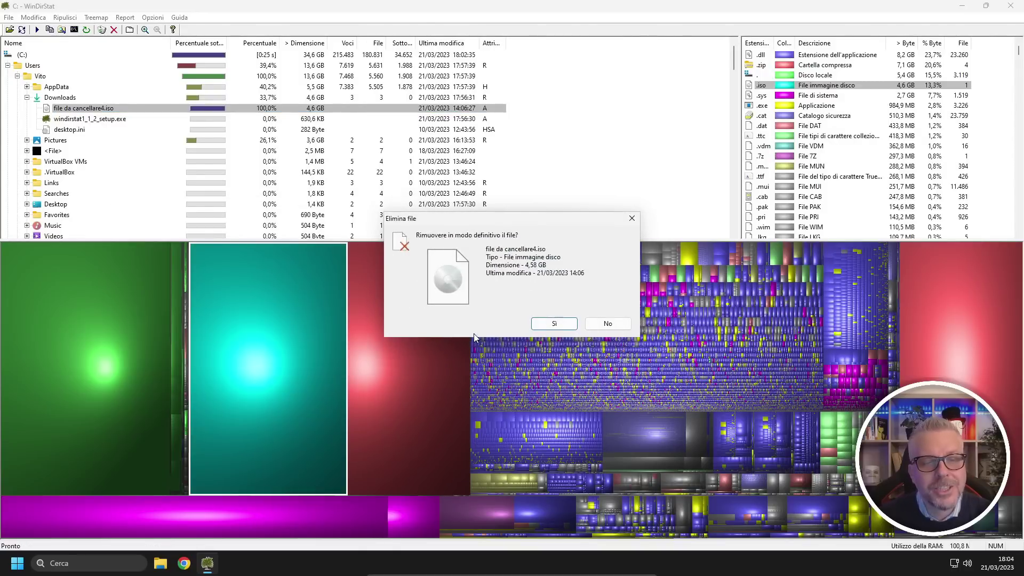
pyautogui.click(555, 324)
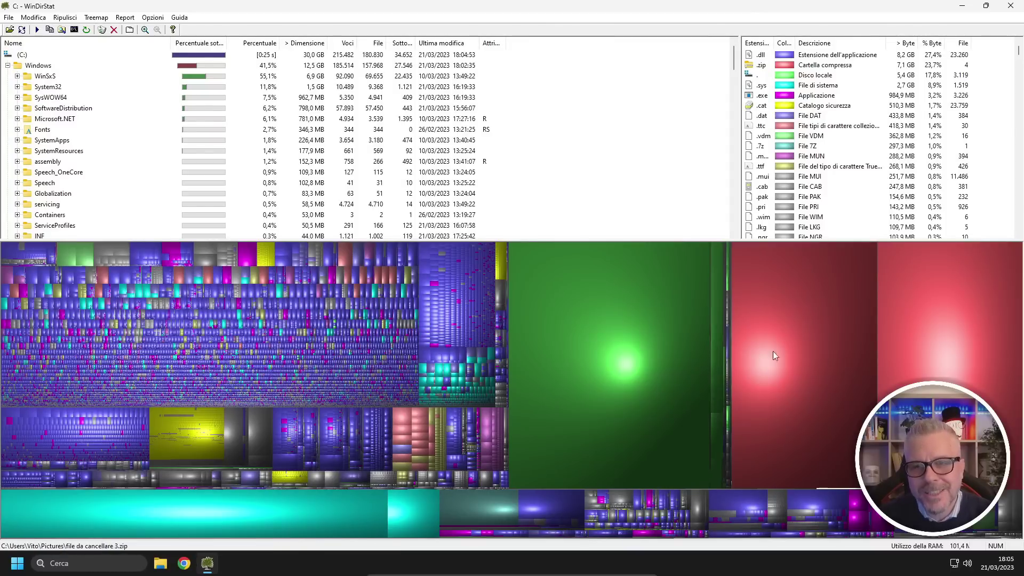
# Permanently delete "file da cancellare 3.zip" from the user's Pictures folder, bypassing the recycle bin
pyautogui.click(790, 342)
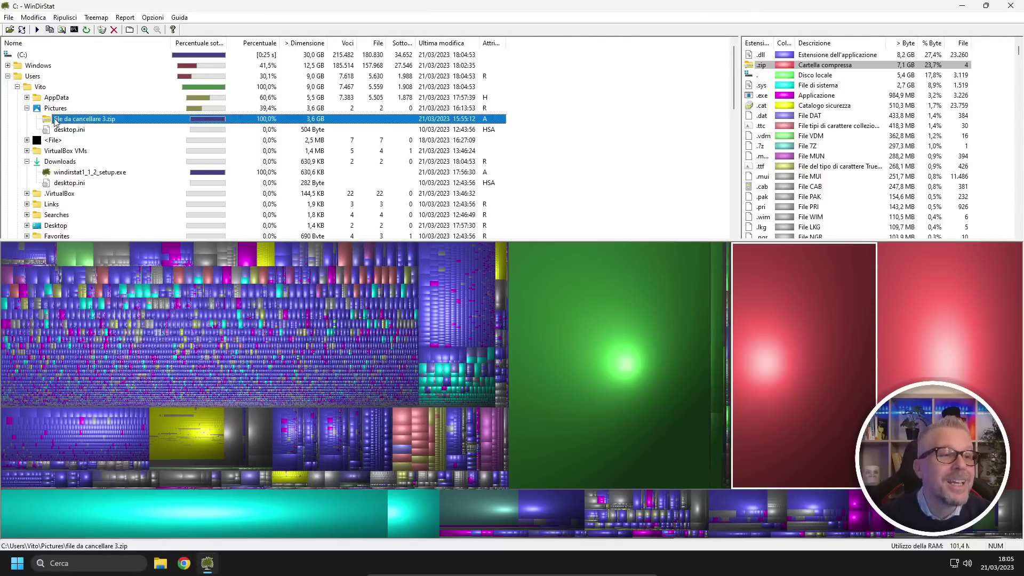
pyautogui.rightClick(88, 122)
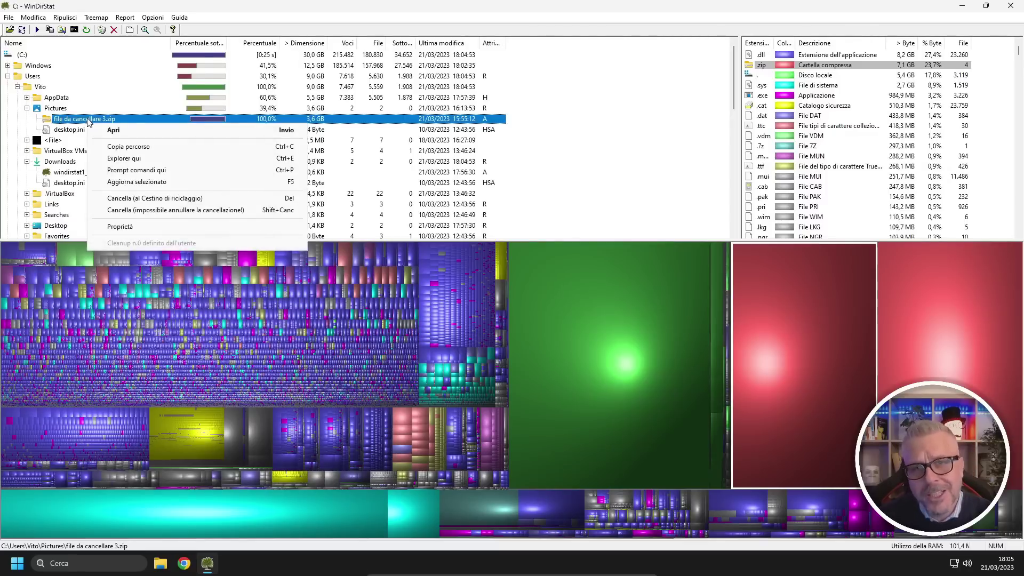
pyautogui.click(128, 211)
pyautogui.click(555, 324)
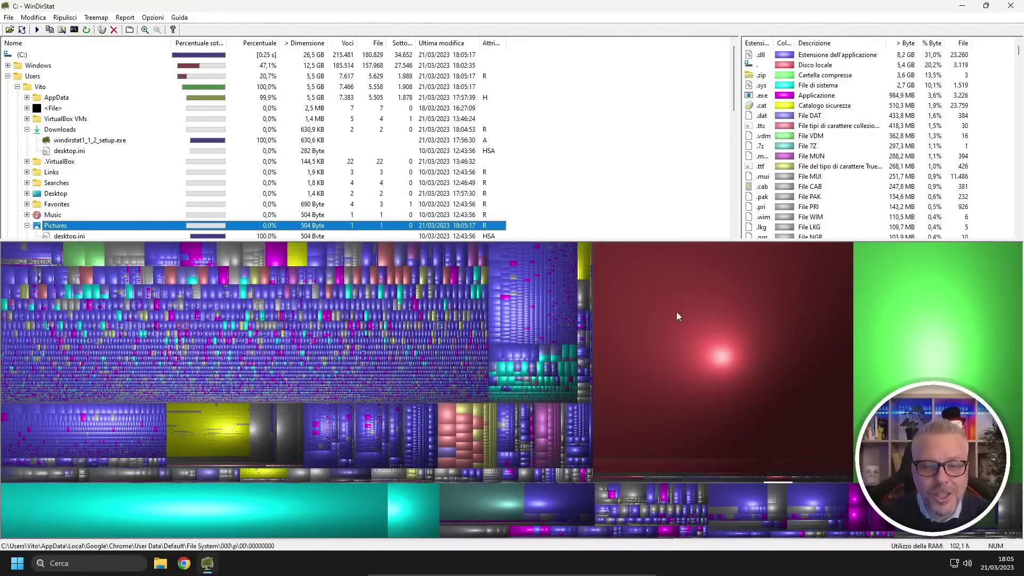
# Check the large red treemap block and permanently delete "file da cancellare1.zip" from C:\Cancellami
pyautogui.click(705, 277)
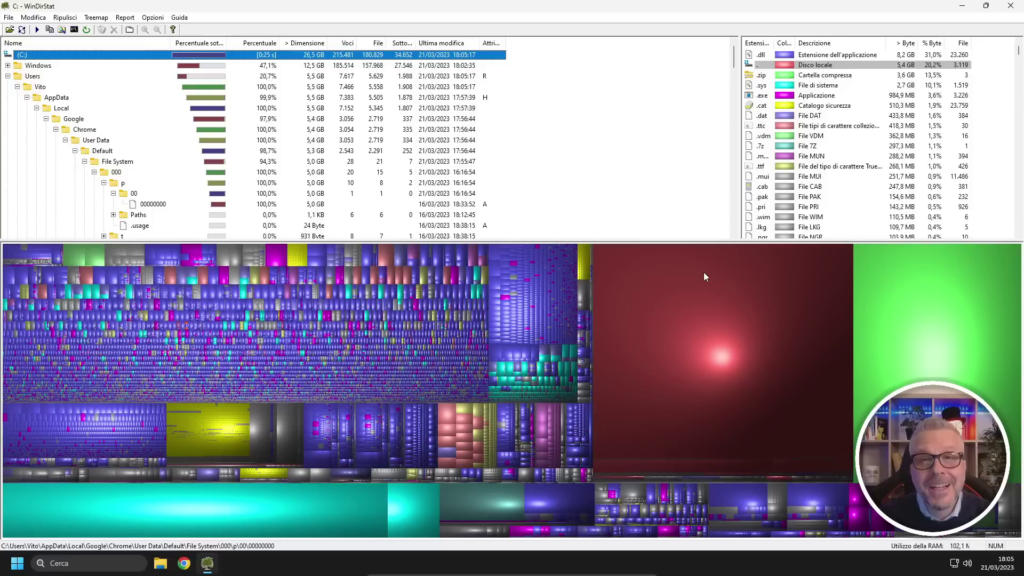
pyautogui.click(917, 329)
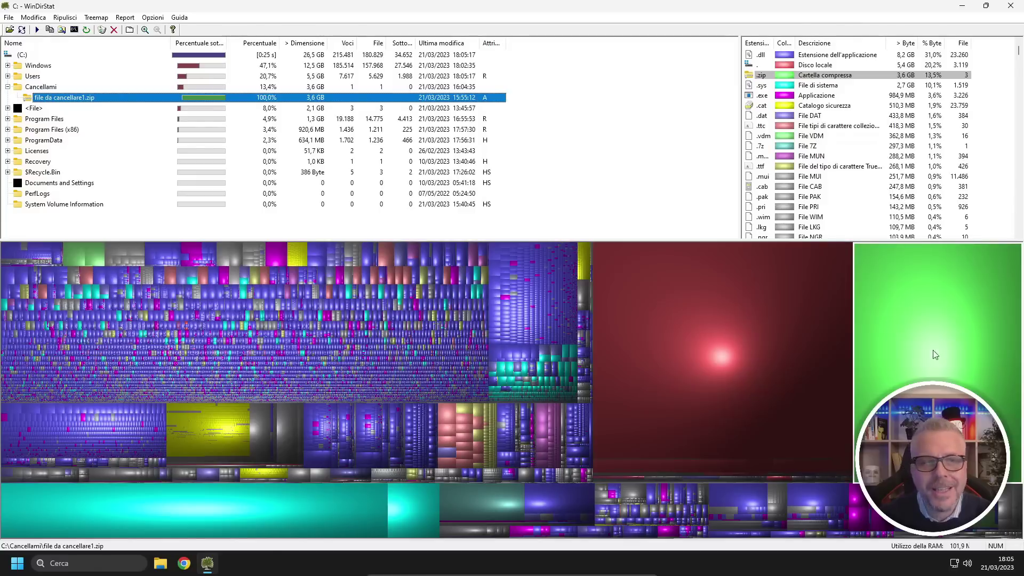
pyautogui.rightClick(84, 101)
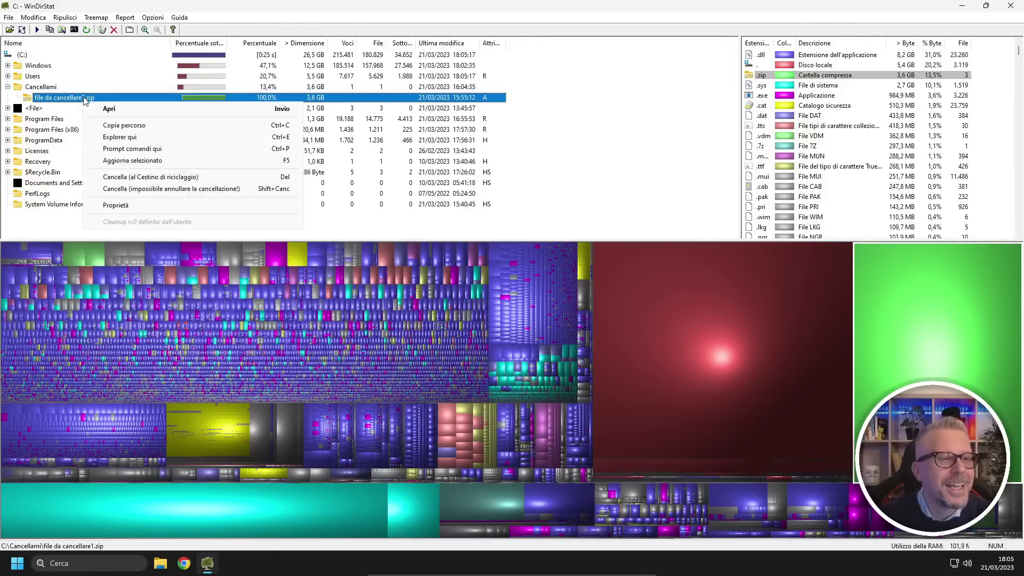
pyautogui.click(159, 190)
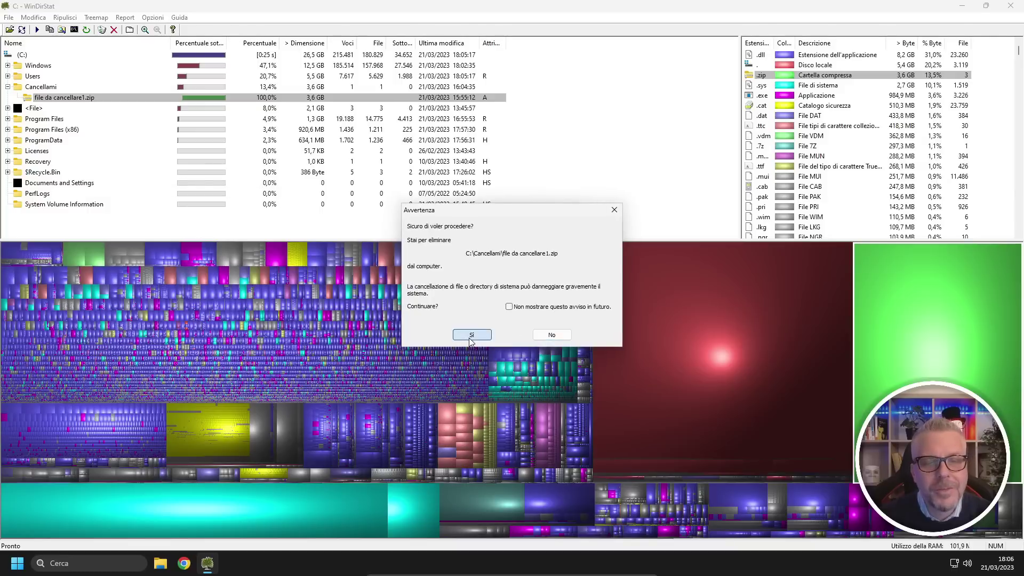
pyautogui.click(559, 324)
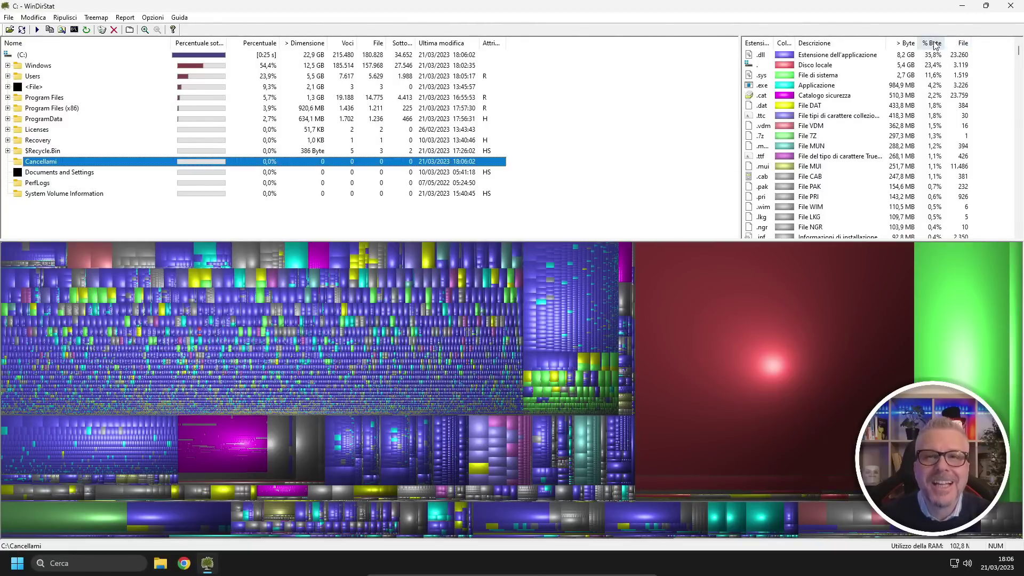
# Select the remaining large green treemap blocks and the neighbouring red one to identify their files
pyautogui.click(944, 323)
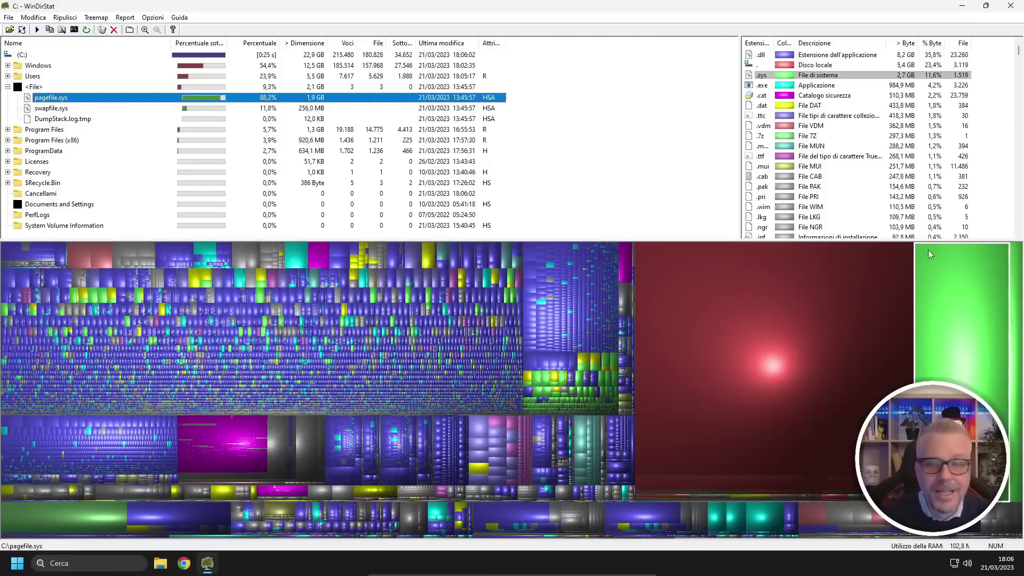
pyautogui.click(1010, 293)
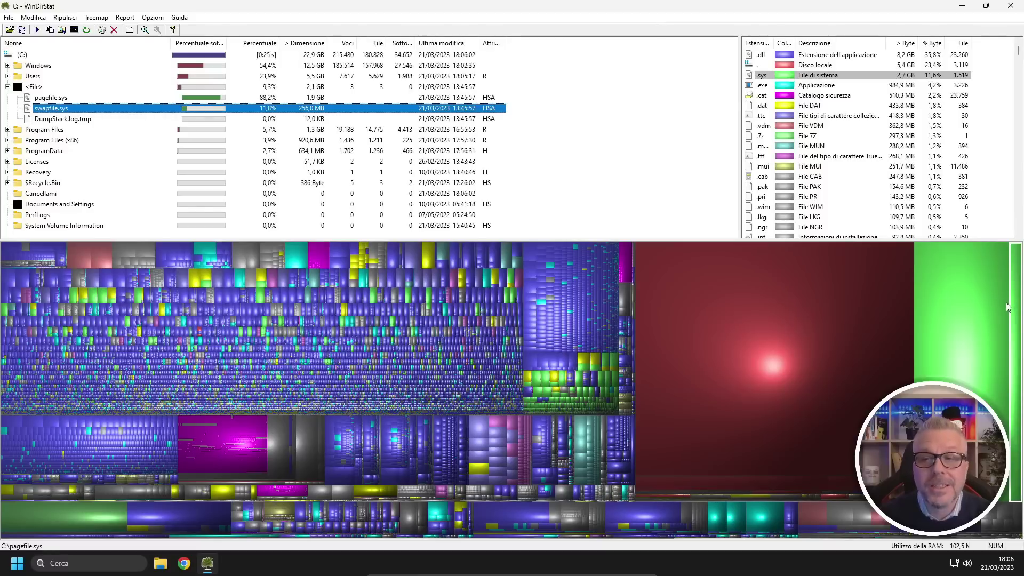
pyautogui.click(874, 296)
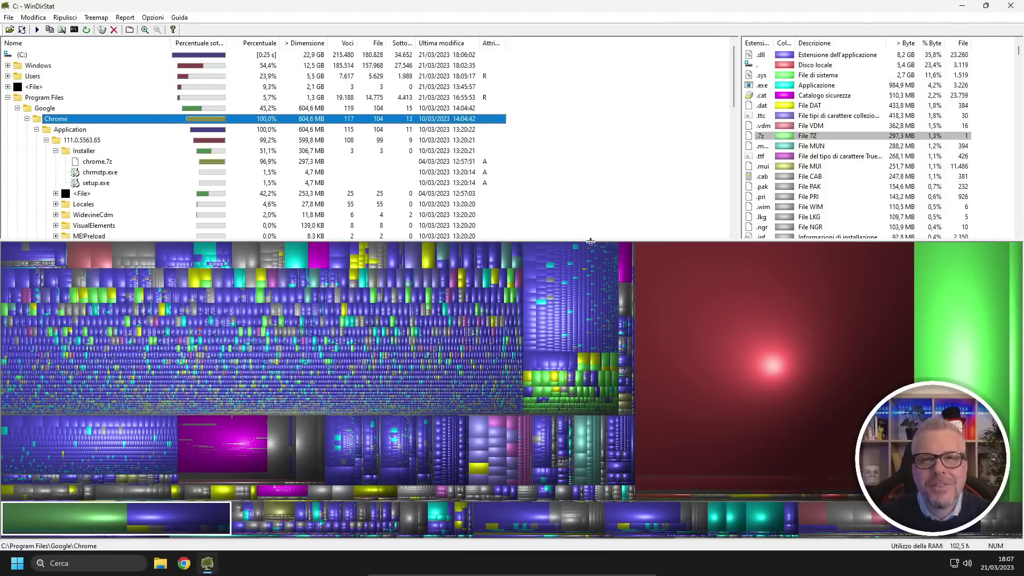
# Close WinDirStat, switch to Google Chrome and search Google for "easy context menu"
pyautogui.click(1011, 6)
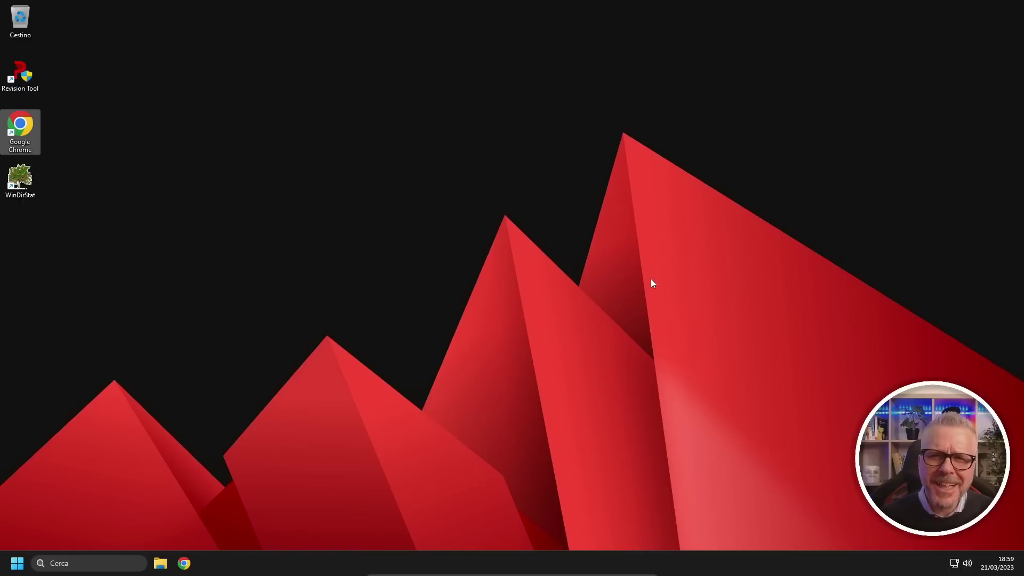
pyautogui.doubleClick(26, 127)
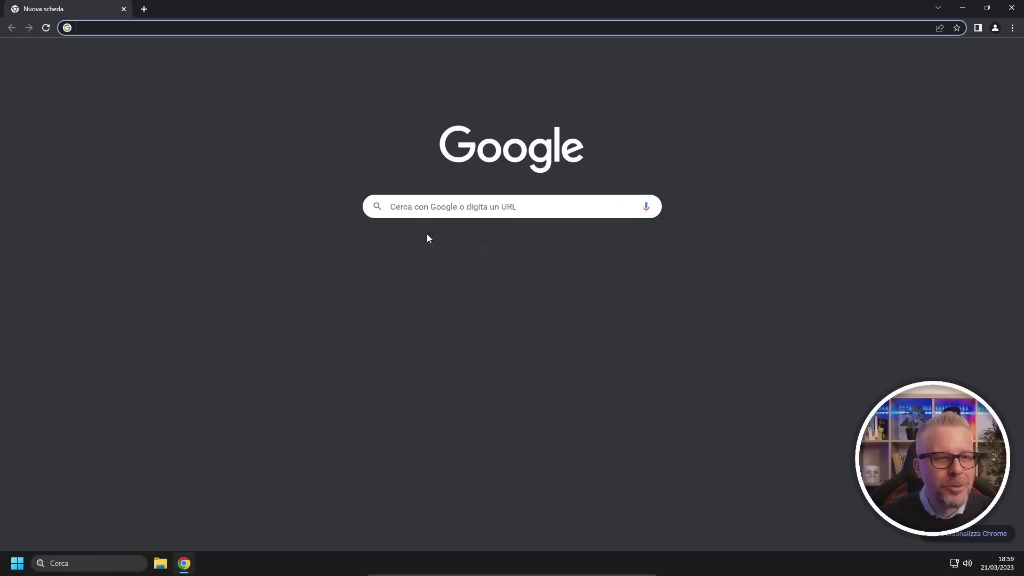
pyautogui.click(610, 198)
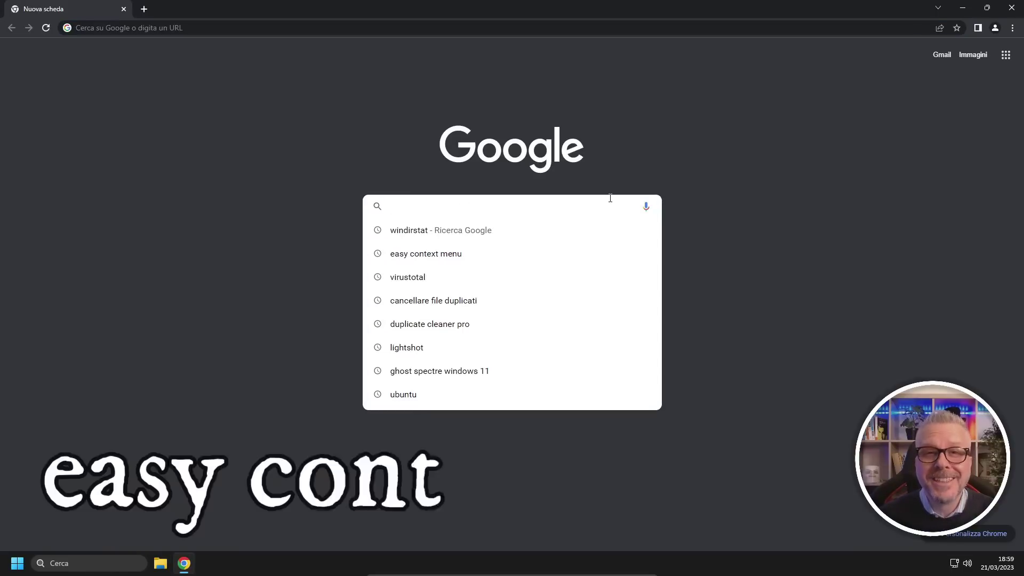
pyautogui.write('easy context me')
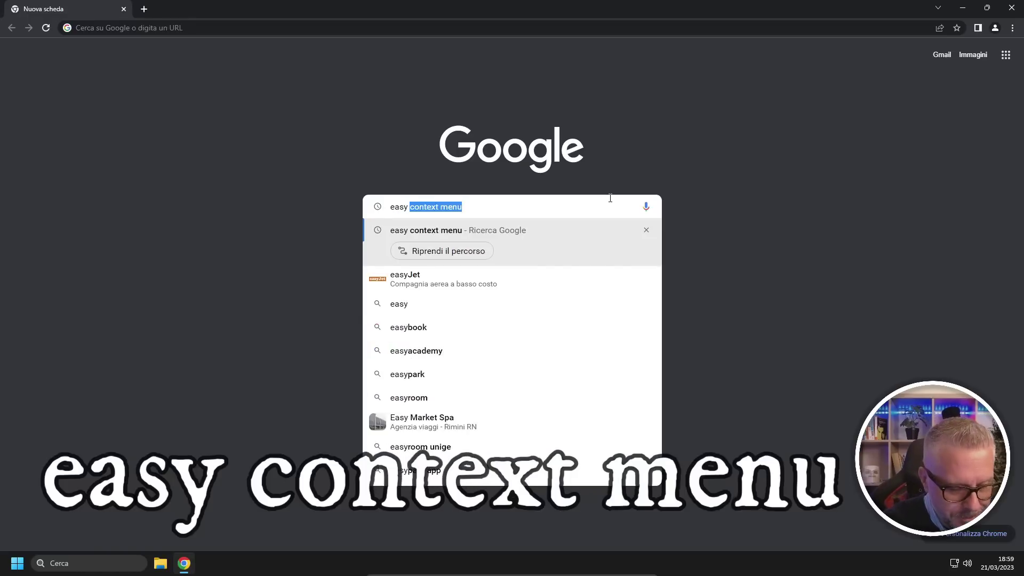
pyautogui.write('nu')
pyautogui.press('Return')
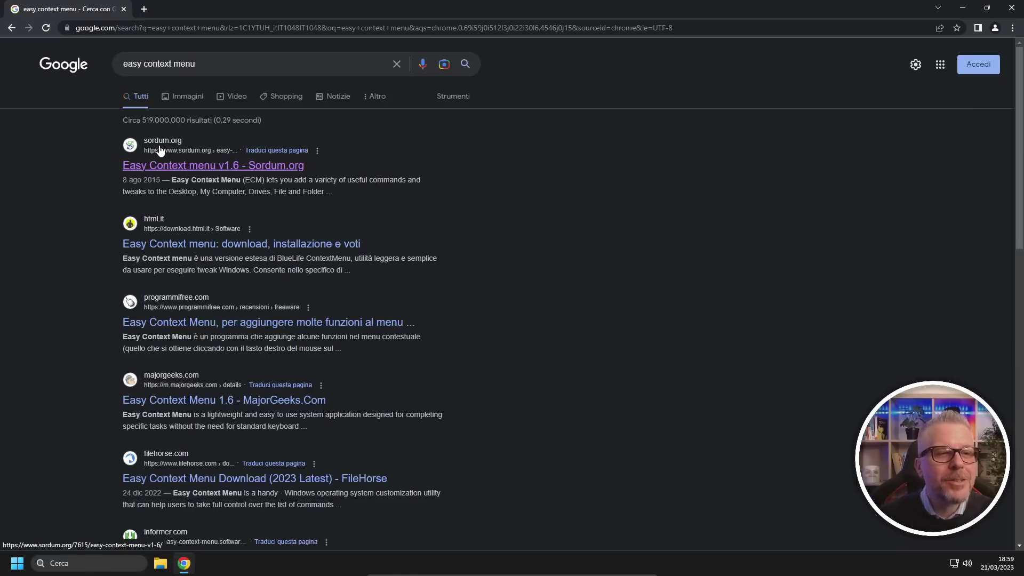
# Open the Sordum.org page for Easy Context Menu v1.6 and download the tool, dismissing the interstitial ad
pyautogui.click(212, 175)
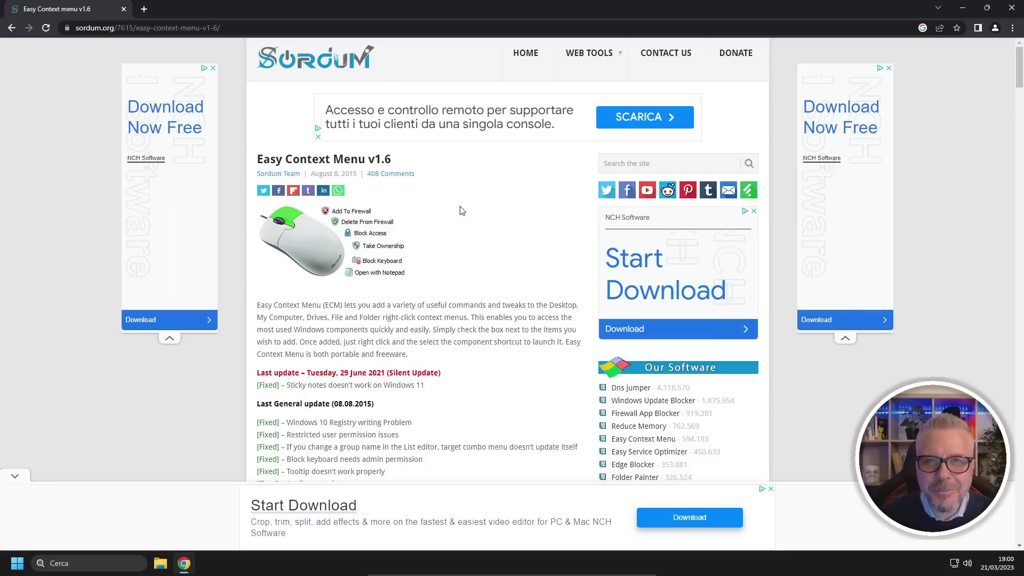
pyautogui.scroll(-10, 462, 216)
pyautogui.scroll(-20, 464, 220)
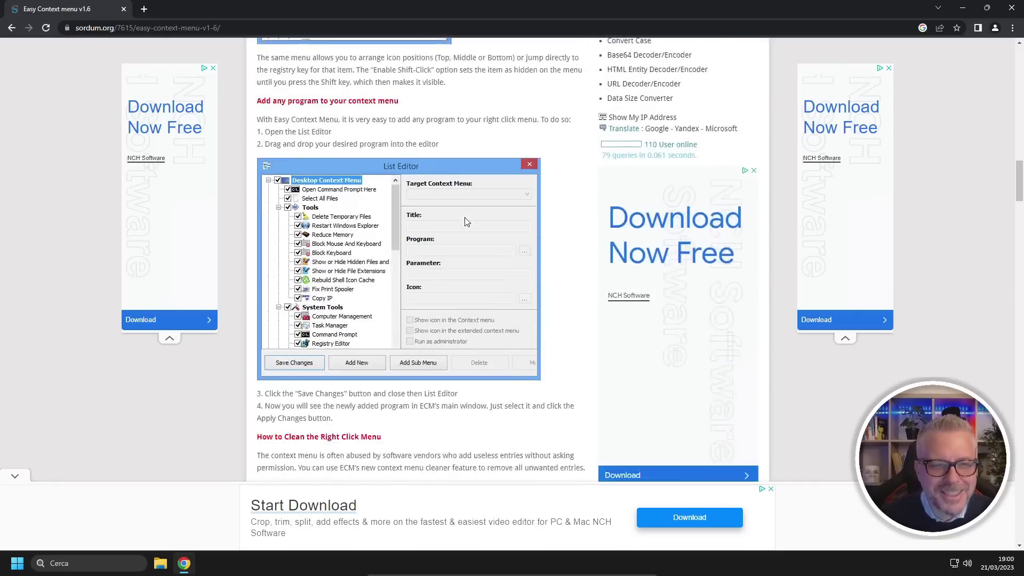
pyautogui.scroll(-10, 469, 225)
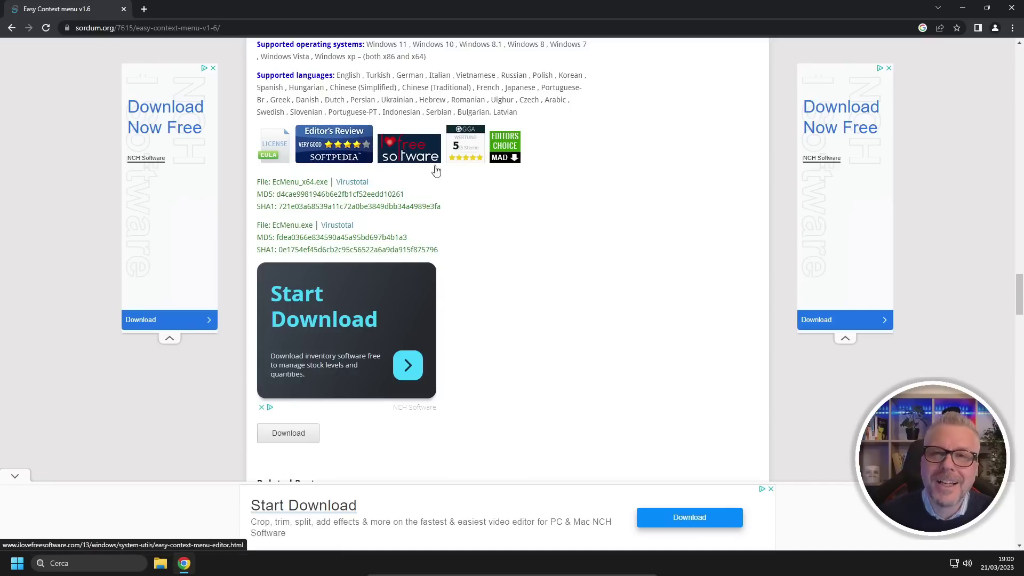
pyautogui.click(283, 435)
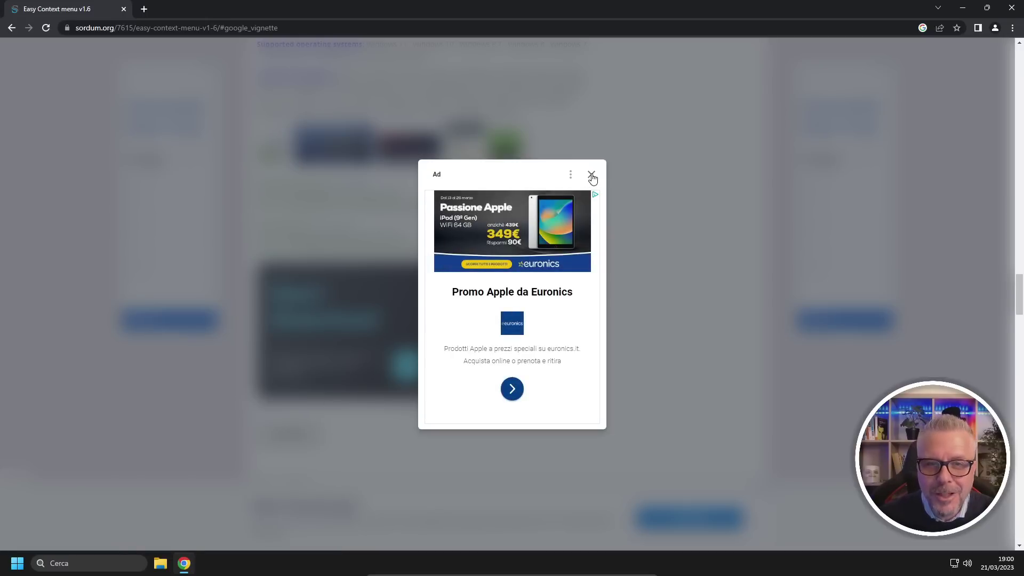
pyautogui.click(592, 176)
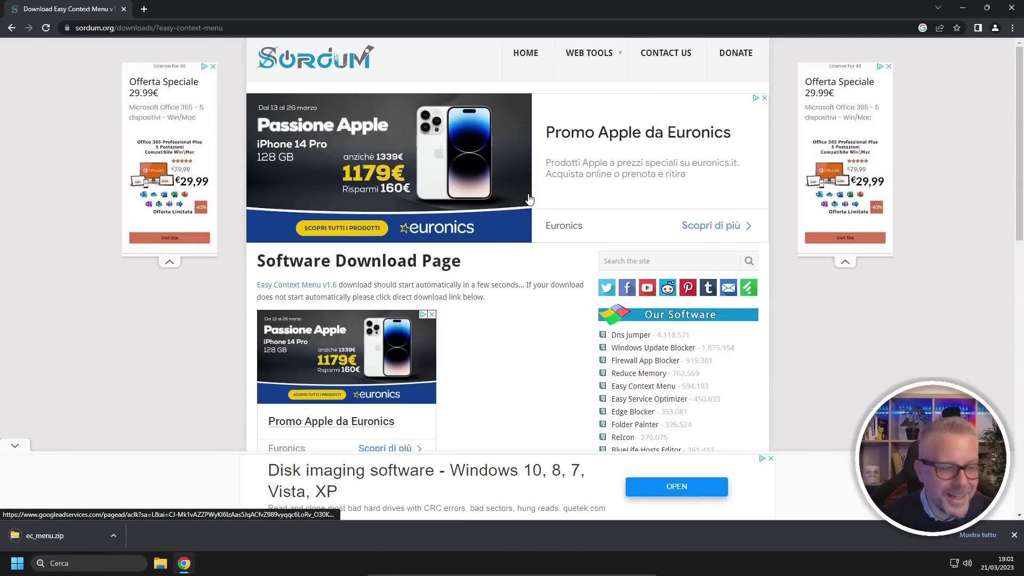
# Show the downloaded ec_menu.zip in its folder and close Google Chrome
pyautogui.click(113, 535)
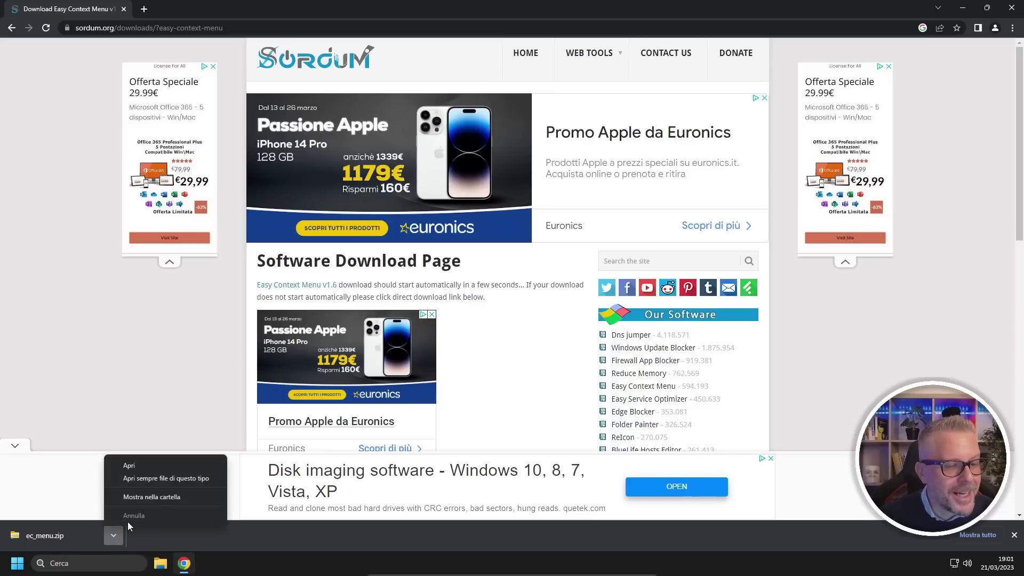
pyautogui.click(156, 498)
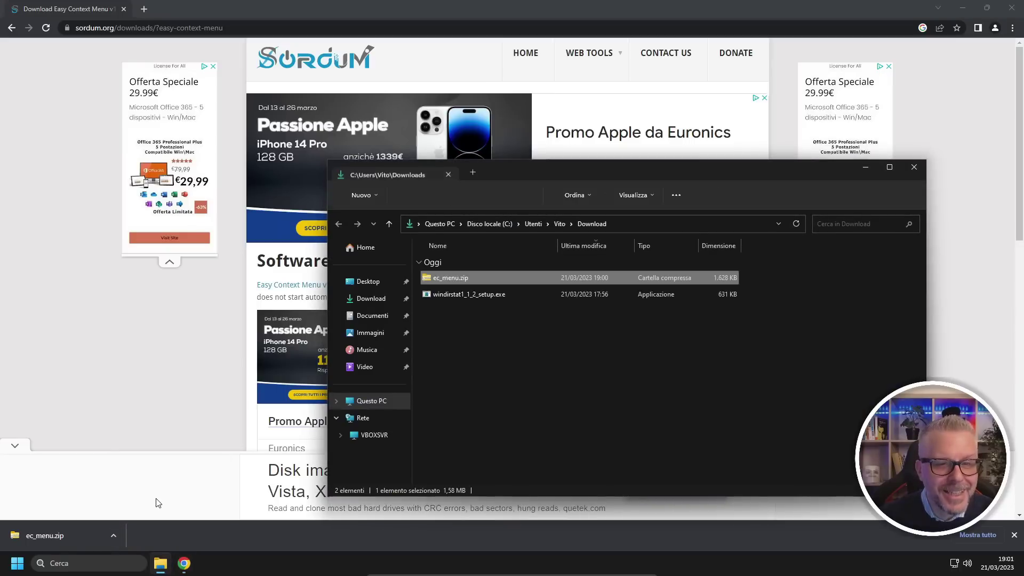
pyautogui.click(1012, 7)
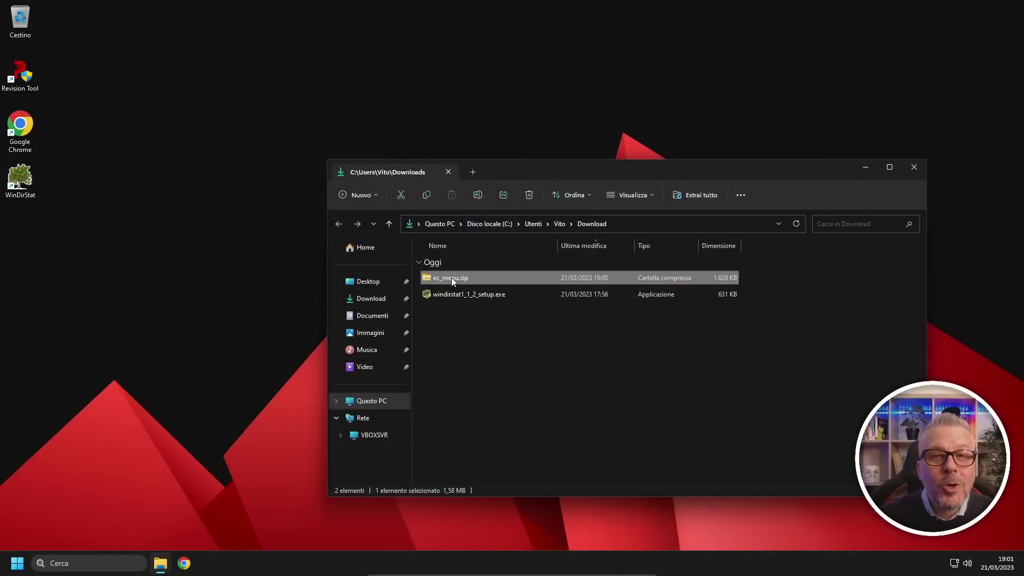
# Extract all contents of ec_menu.zip into the Downloads folder
pyautogui.rightClick(452, 279)
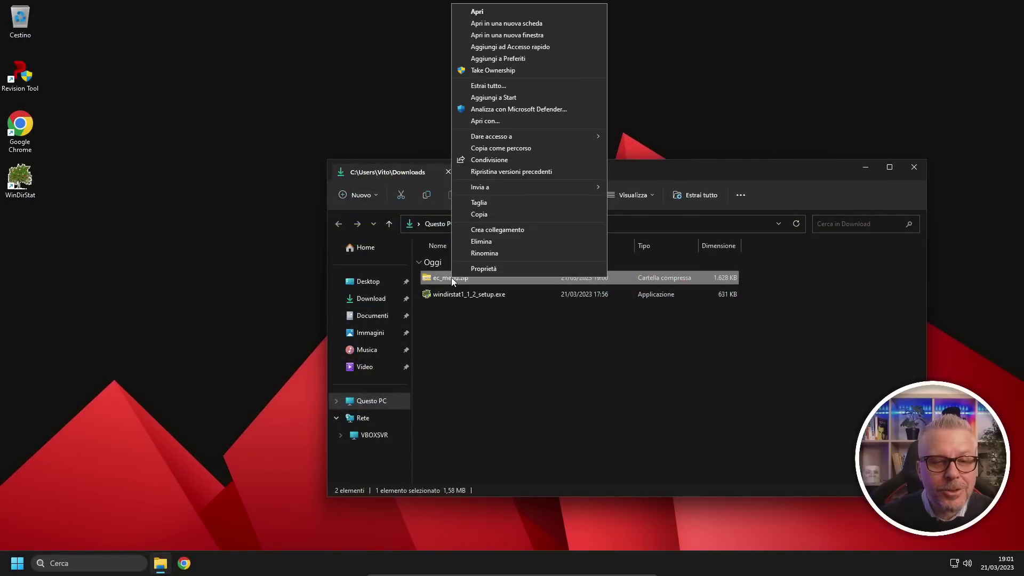
pyautogui.click(532, 88)
pyautogui.click(604, 383)
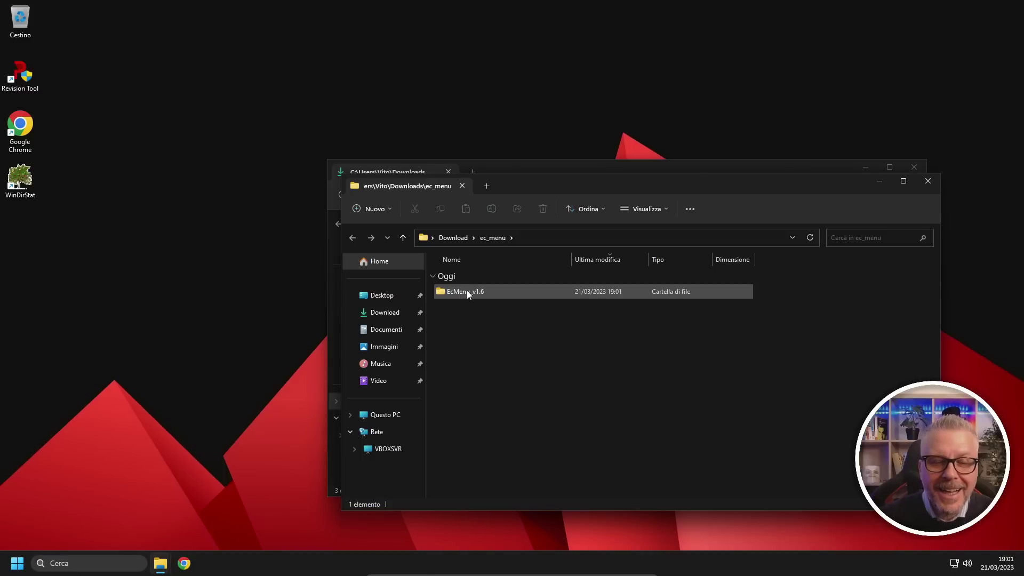
# Move the extracted EcMenu_v1.6 folder to the desktop and close both File Explorer windows
pyautogui.moveTo(467, 291); pyautogui.dragTo(17, 230)
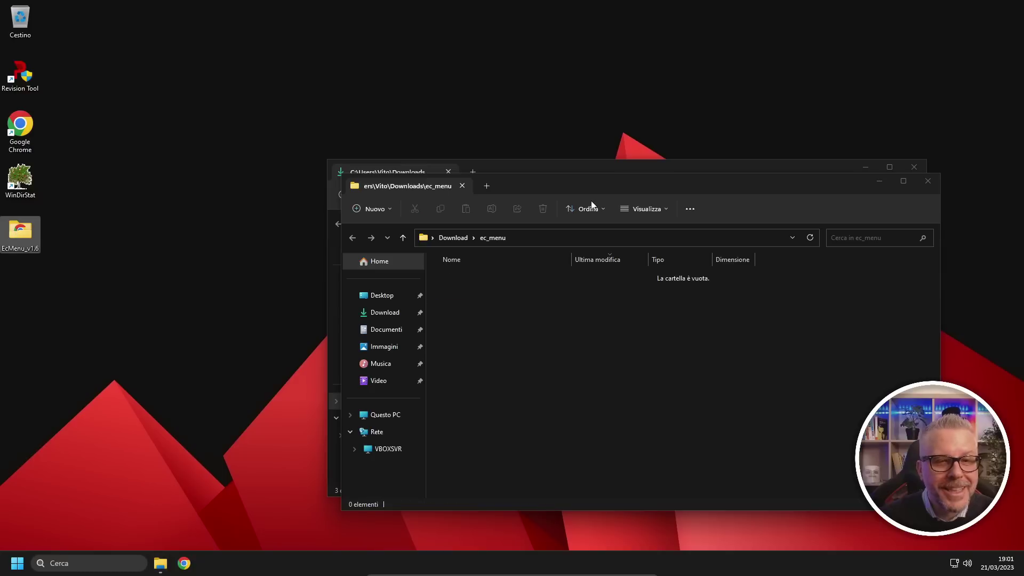
pyautogui.click(928, 183)
pyautogui.click(914, 167)
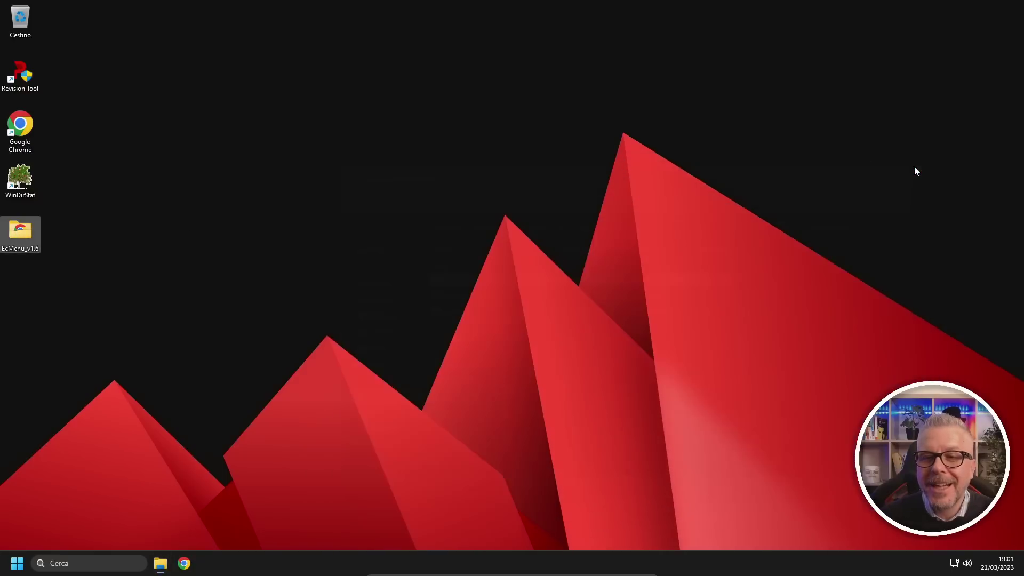
# Run EcMenu_x64.exe from the desktop's EcMenu_v1.6 folder and allow it to make changes to the device
pyautogui.doubleClick(23, 235)
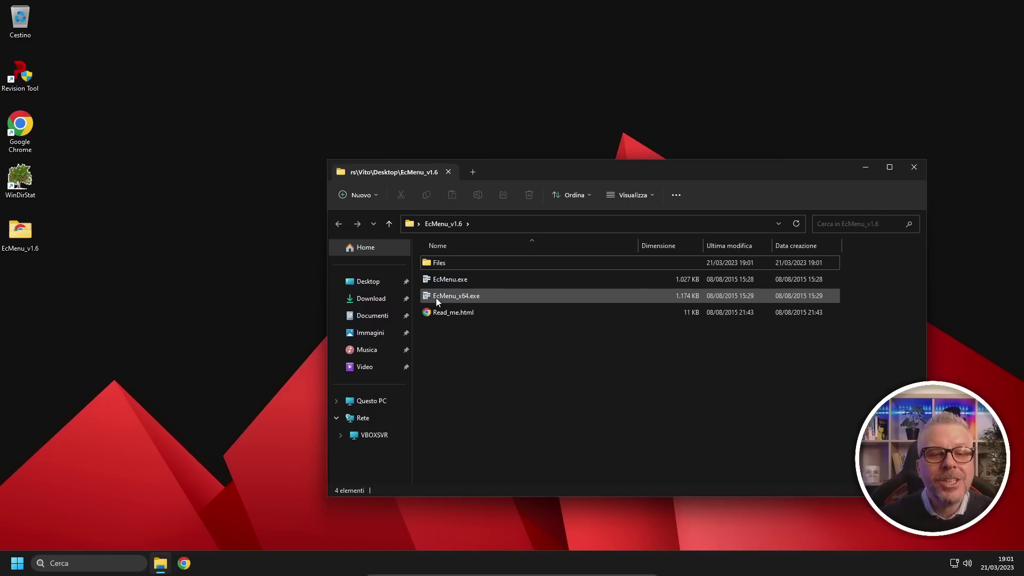
pyautogui.doubleClick(472, 299)
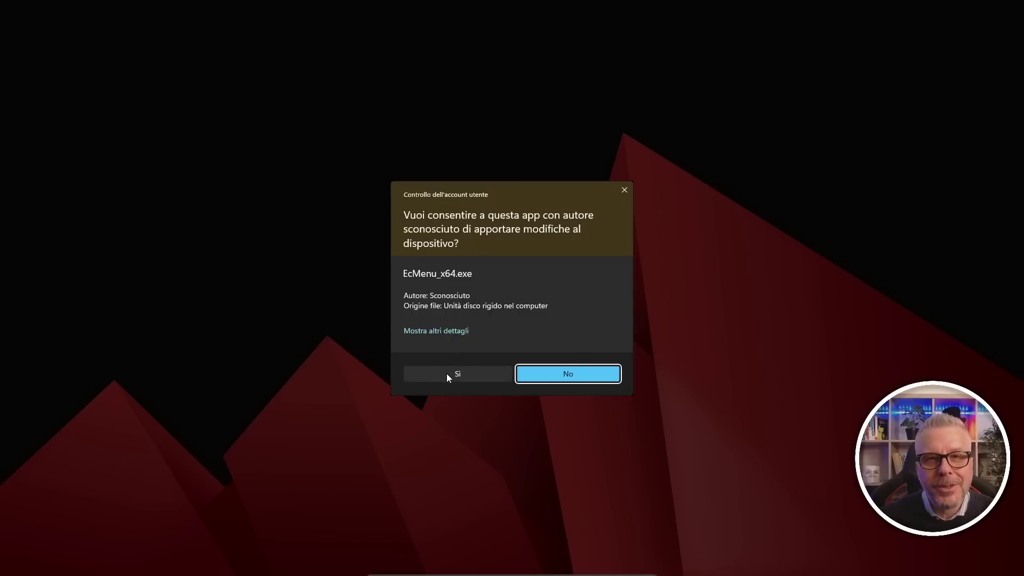
pyautogui.click(447, 375)
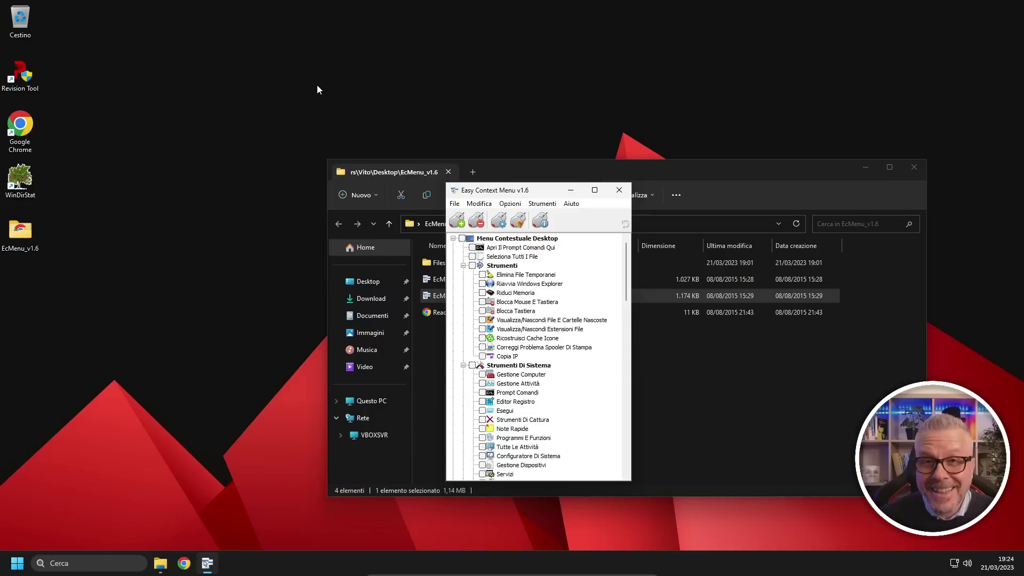
# Examine the current context menus of the desktop, the Google Chrome shortcut and EcMenu_x64.exe
pyautogui.rightClick(248, 100)
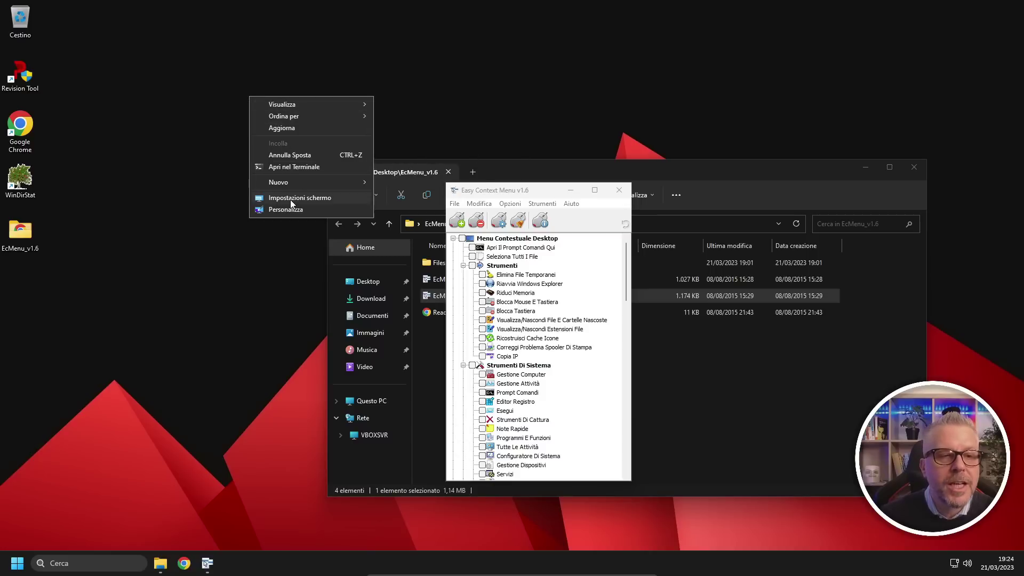
pyautogui.moveTo(273, 114)
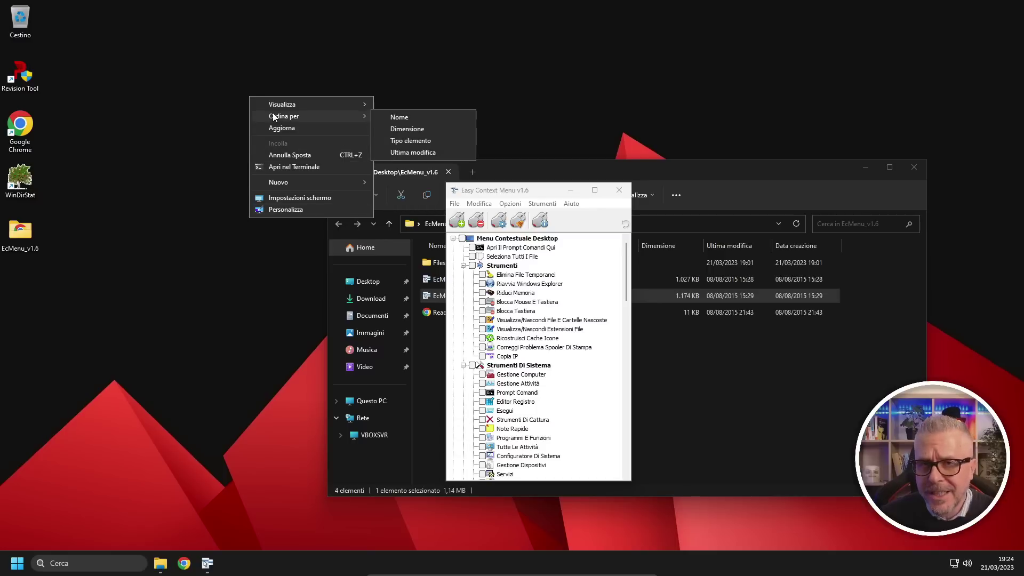
pyautogui.rightClick(21, 128)
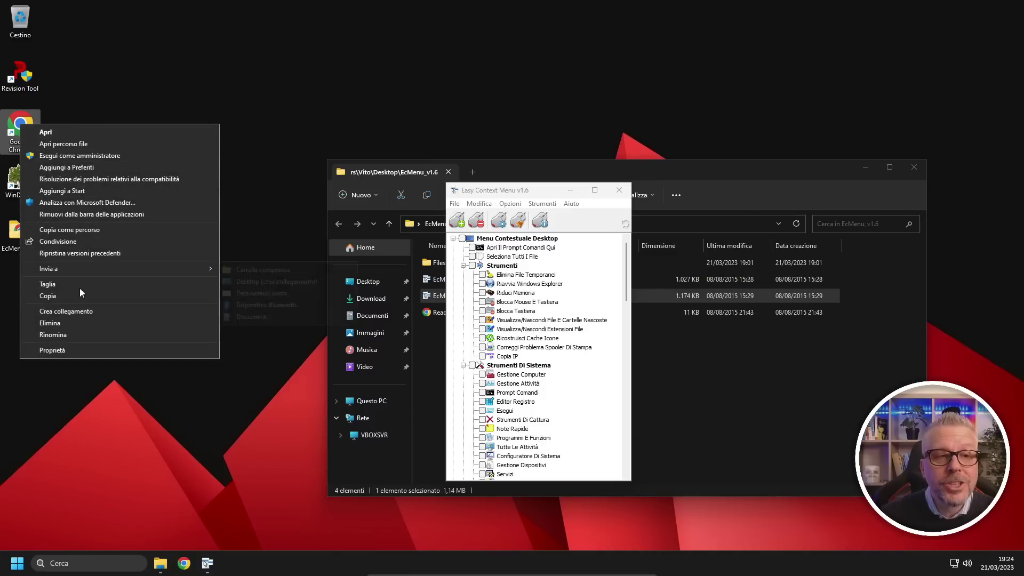
pyautogui.click(534, 193)
pyautogui.moveTo(538, 193); pyautogui.dragTo(216, 164)
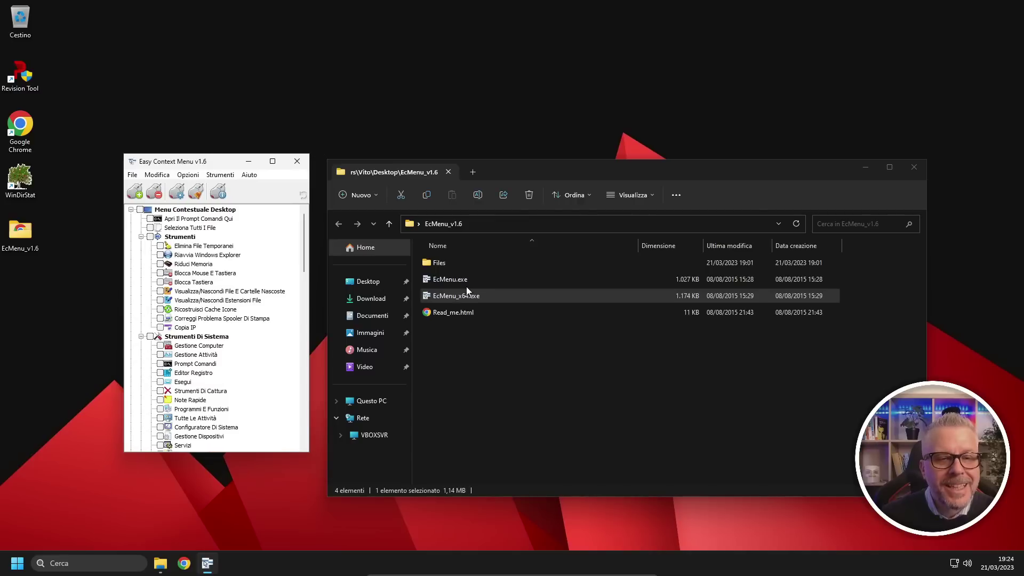
pyautogui.rightClick(476, 300)
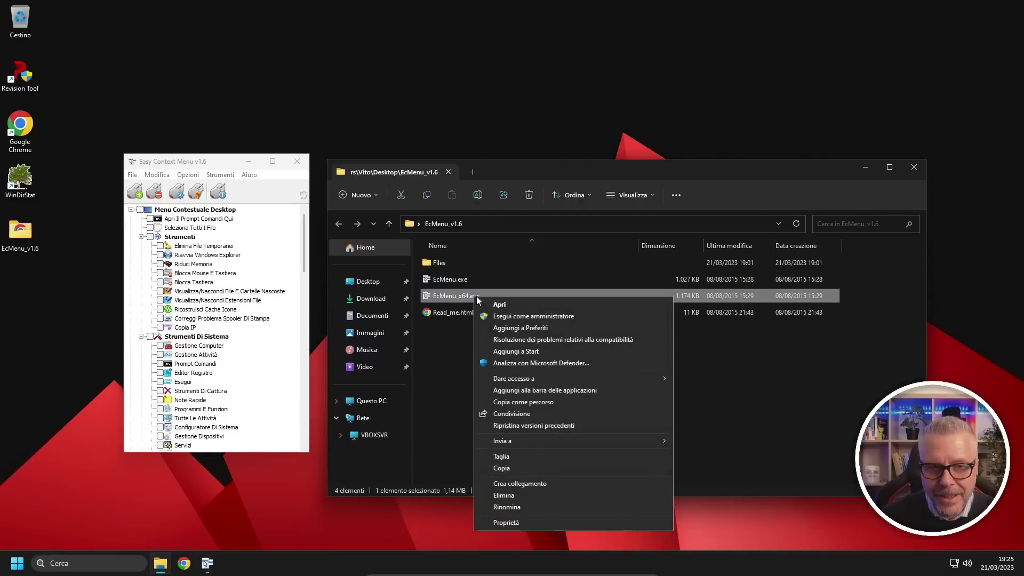
pyautogui.press('Escape')
# Add the Seleziona Tutti I File entry to the desktop context menu, apply the change and check the menu
pyautogui.moveTo(207, 162); pyautogui.dragTo(553, 139)
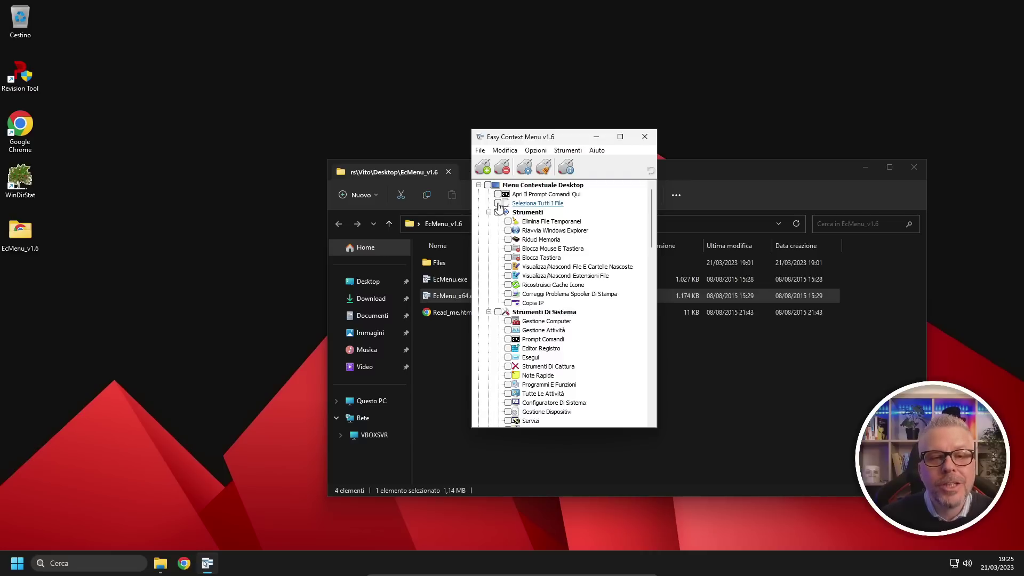
pyautogui.click(499, 205)
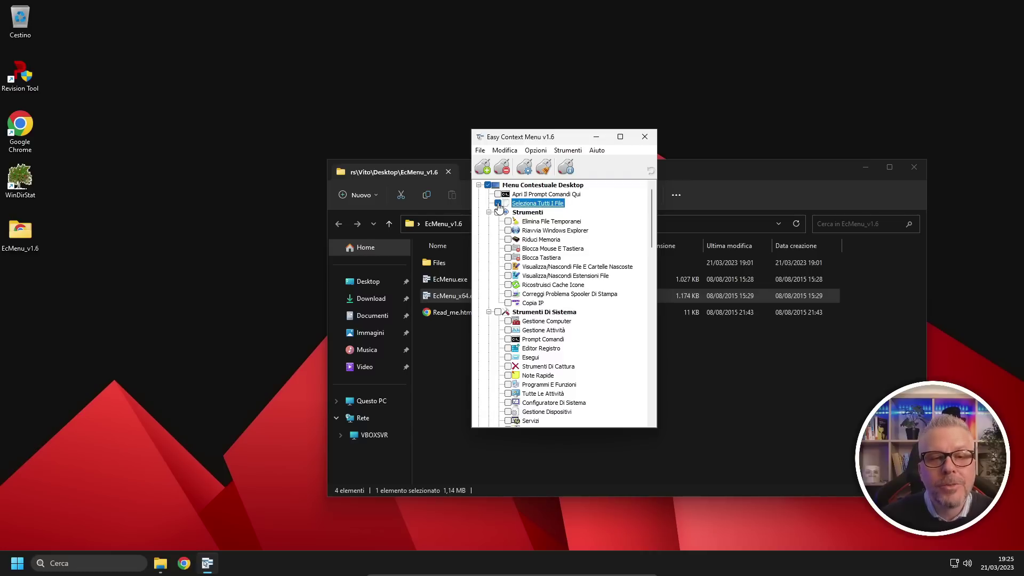
pyautogui.click(482, 171)
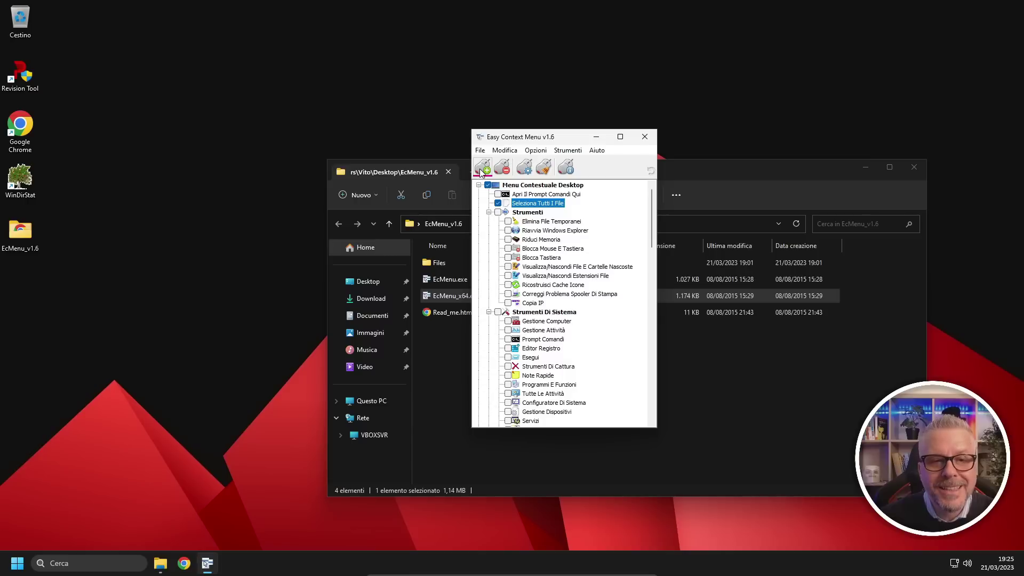
pyautogui.rightClick(170, 158)
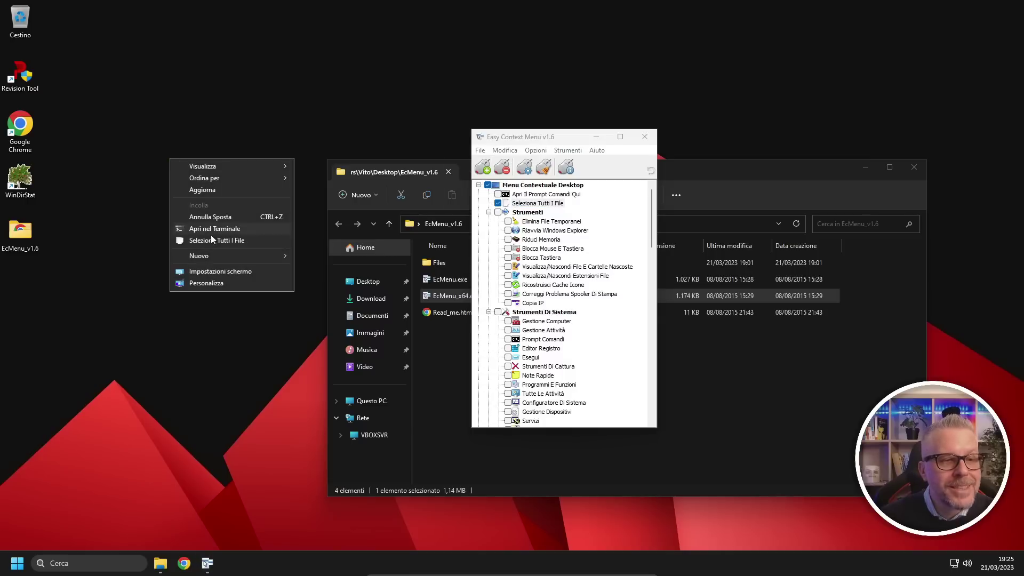
# Remove Seleziona Tutti I File from the desktop context menu, apply the change and check the menu again
pyautogui.click(502, 205)
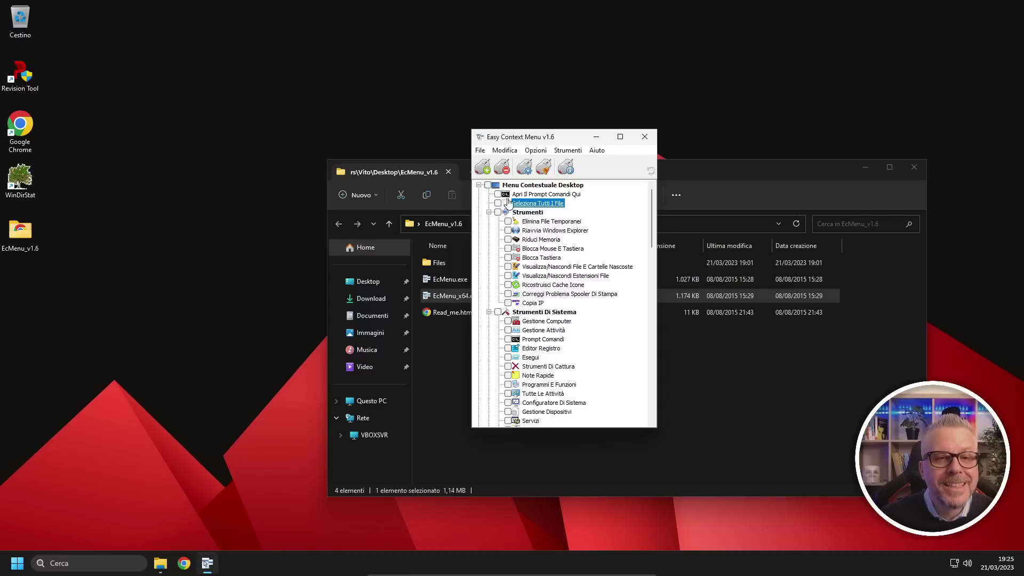
pyautogui.click(485, 167)
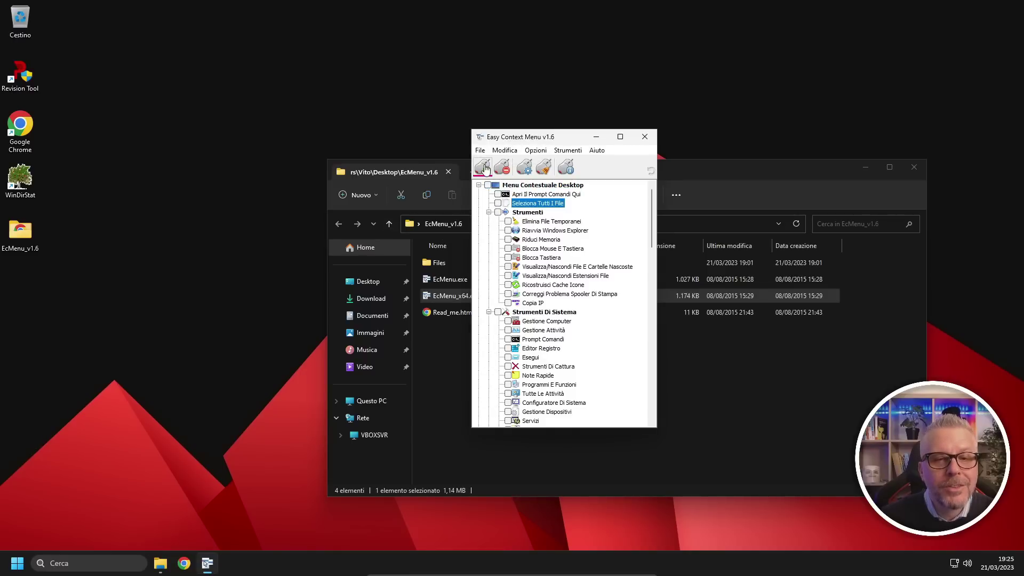
pyautogui.rightClick(213, 197)
pyautogui.moveTo(246, 284)
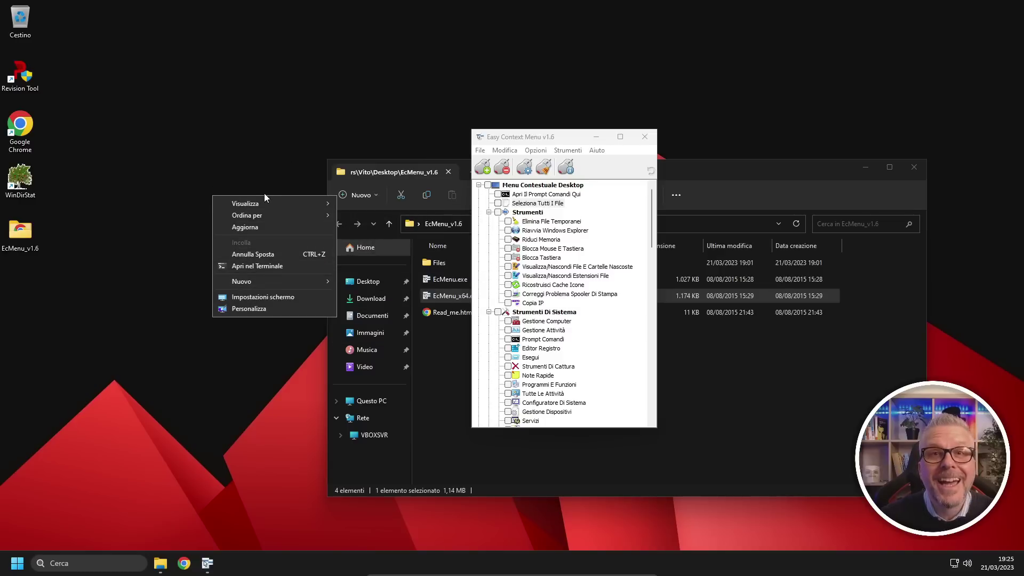
pyautogui.click(275, 146)
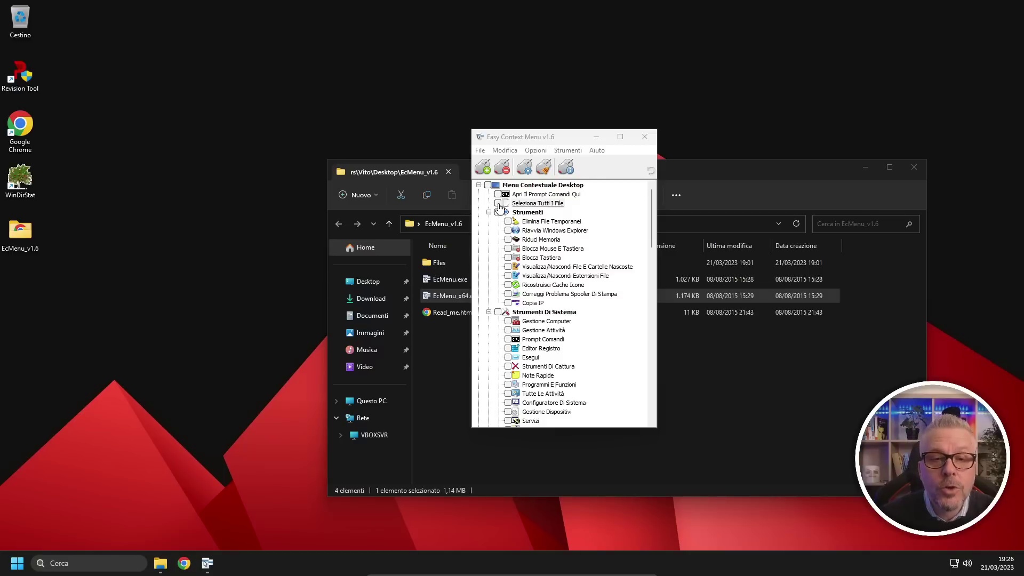
# Enable Seleziona Tutti I File, Elimina File Temporanei, Gestione Computer, Gestione Attività, Note Rapide, Svuota Cestino and Pannello Di Controllo for the desktop context menu
pyautogui.click(498, 203)
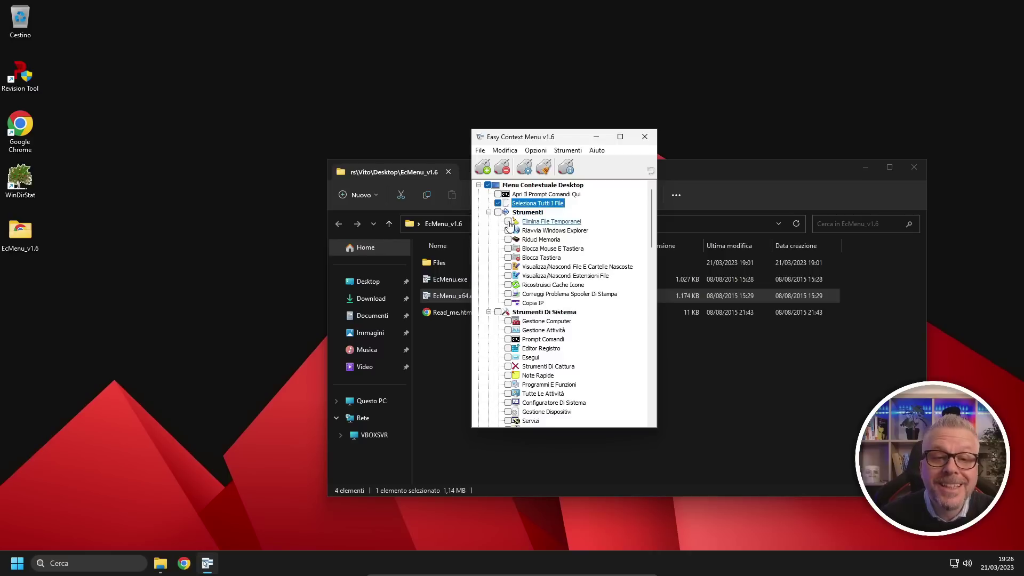
pyautogui.click(508, 222)
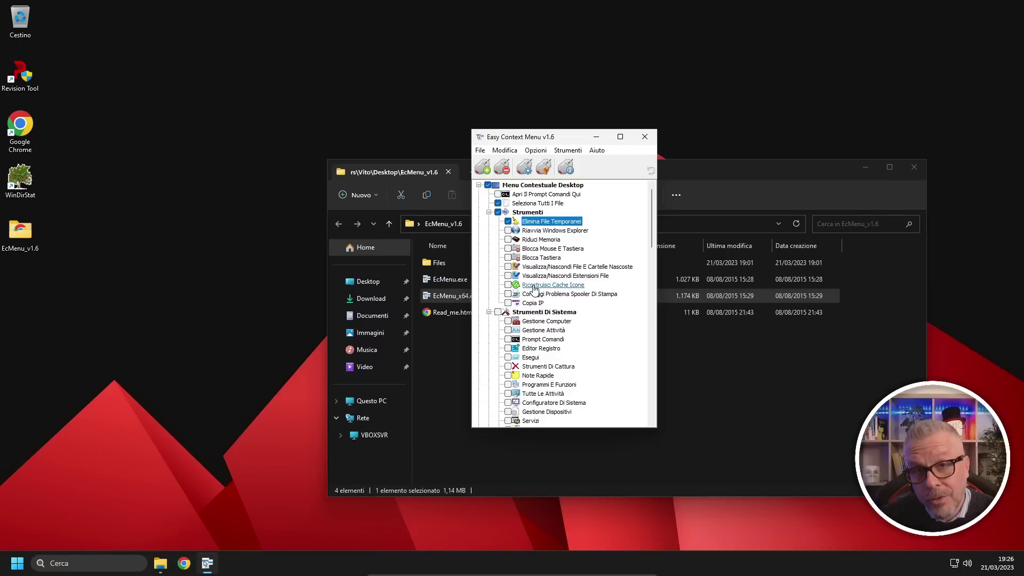
pyautogui.scroll(-4, 510, 219)
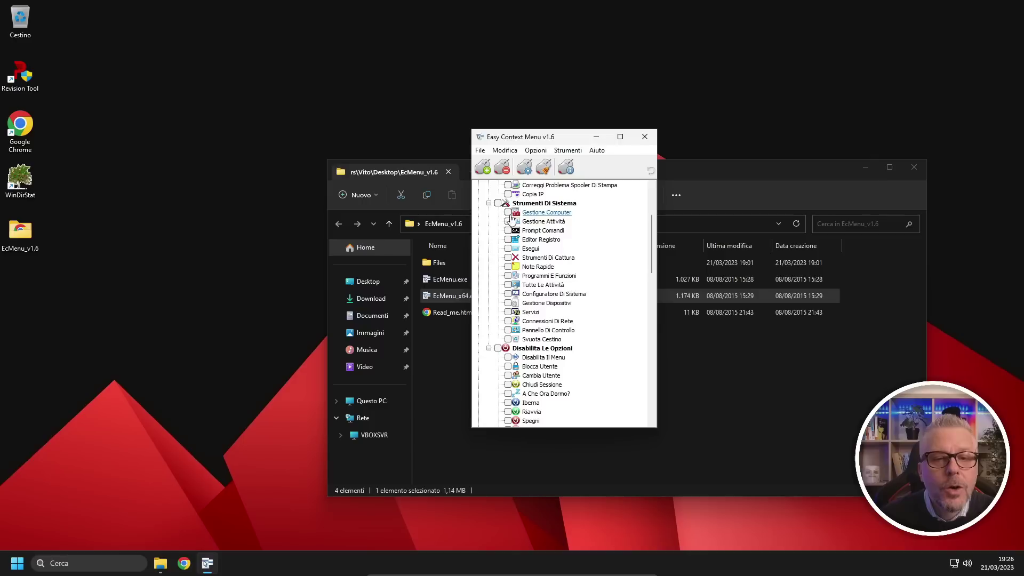
pyautogui.click(509, 213)
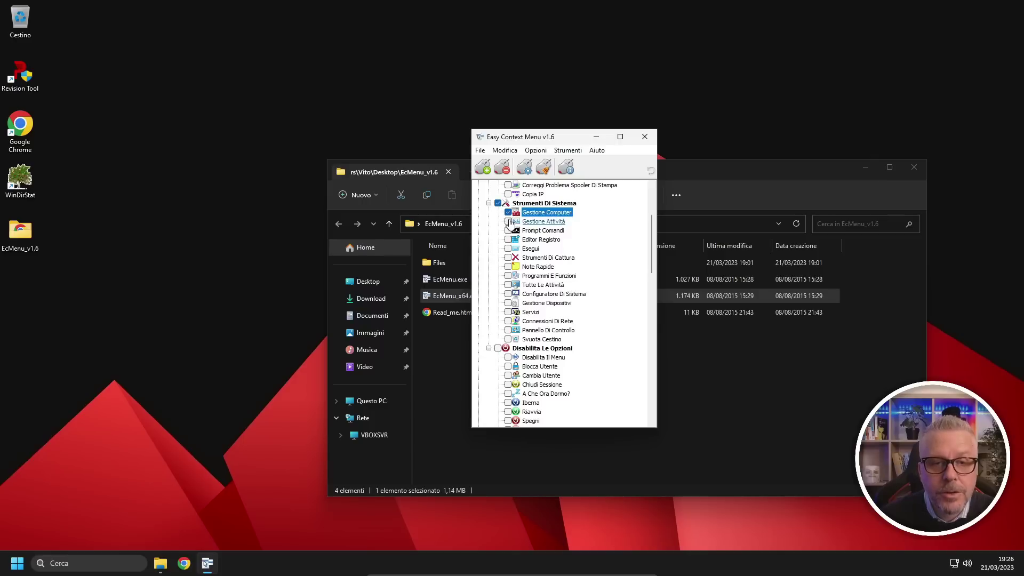
pyautogui.click(509, 221)
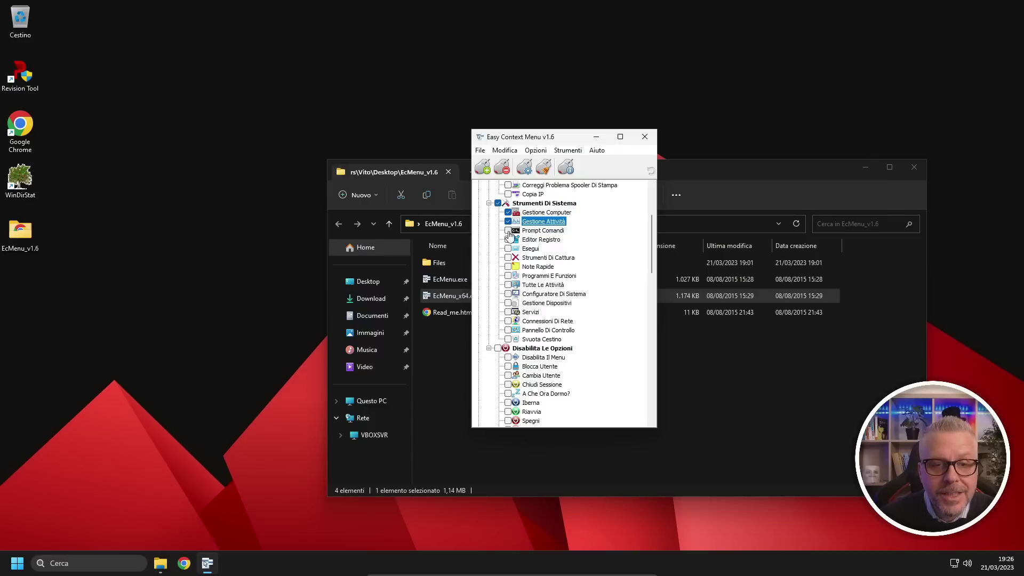
pyautogui.click(508, 267)
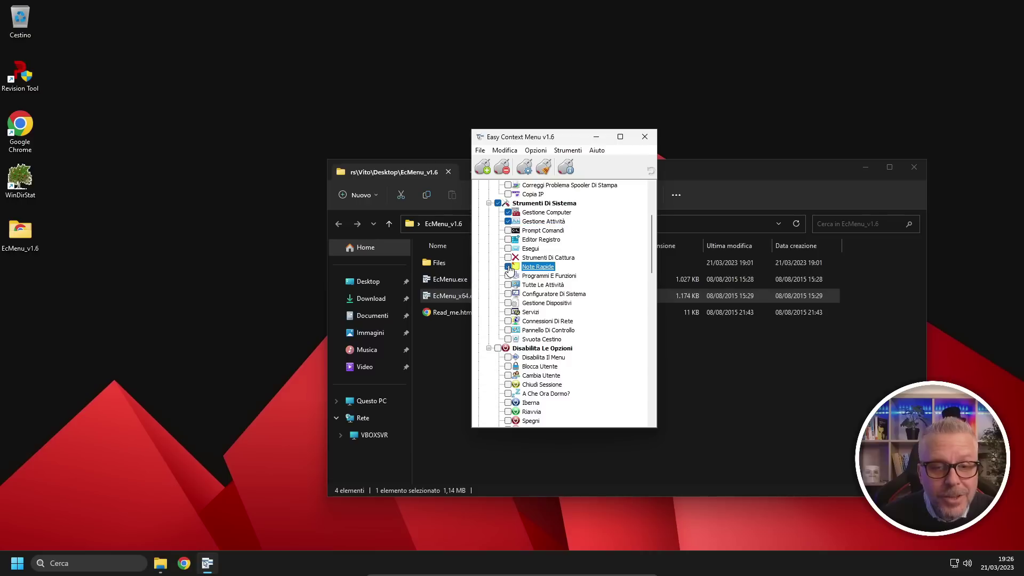
pyautogui.click(508, 339)
pyautogui.click(508, 330)
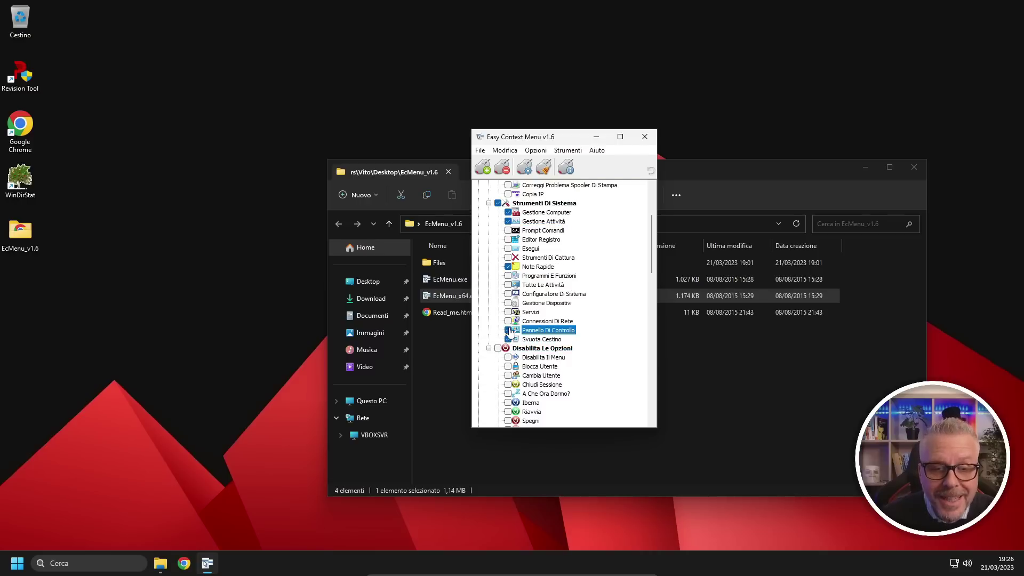
# Enable Elimina File Temporanei, Mio Computer under Strumenti, Note Rapide, Gestione Computer and Gestione Attività for the Mio Computer context menu
pyautogui.scroll(-7, 593, 299)
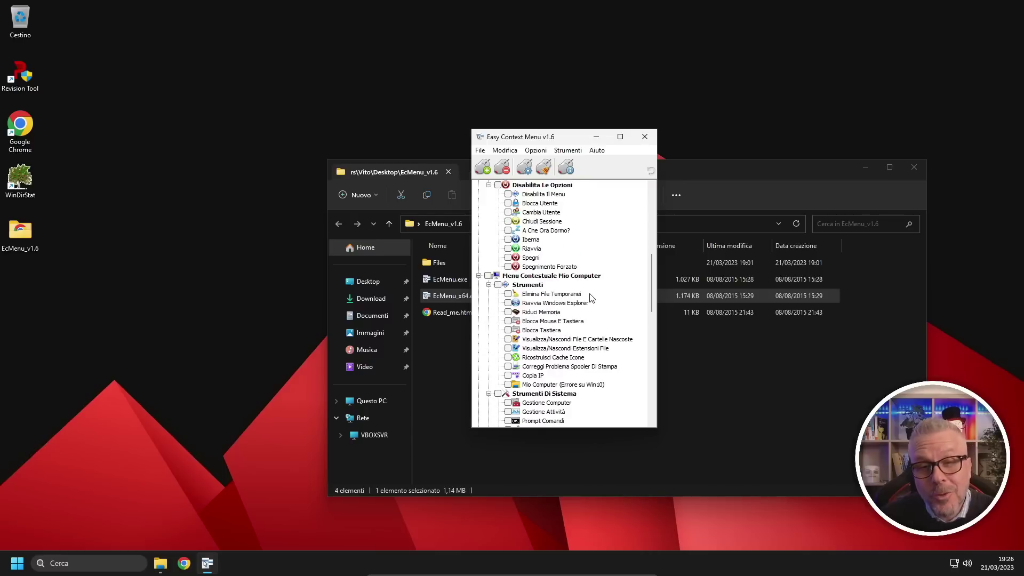
pyautogui.scroll(1, 593, 298)
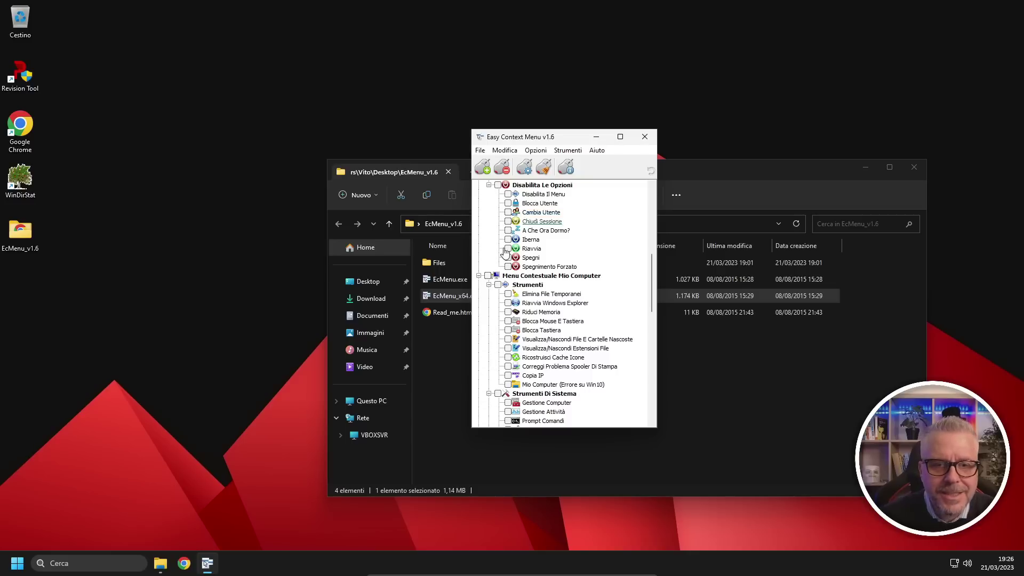
pyautogui.click(508, 294)
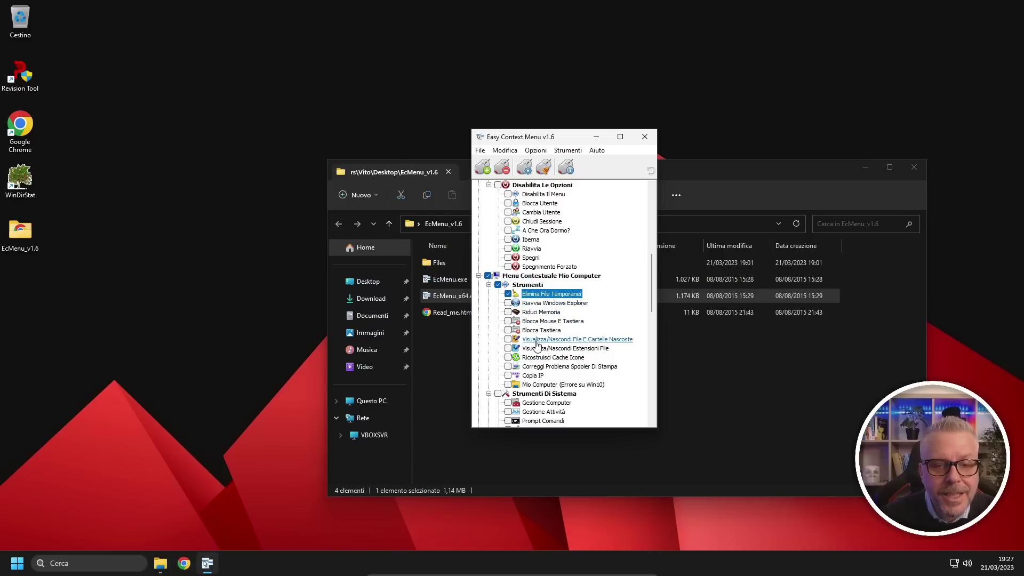
pyautogui.scroll(-1, 537, 346)
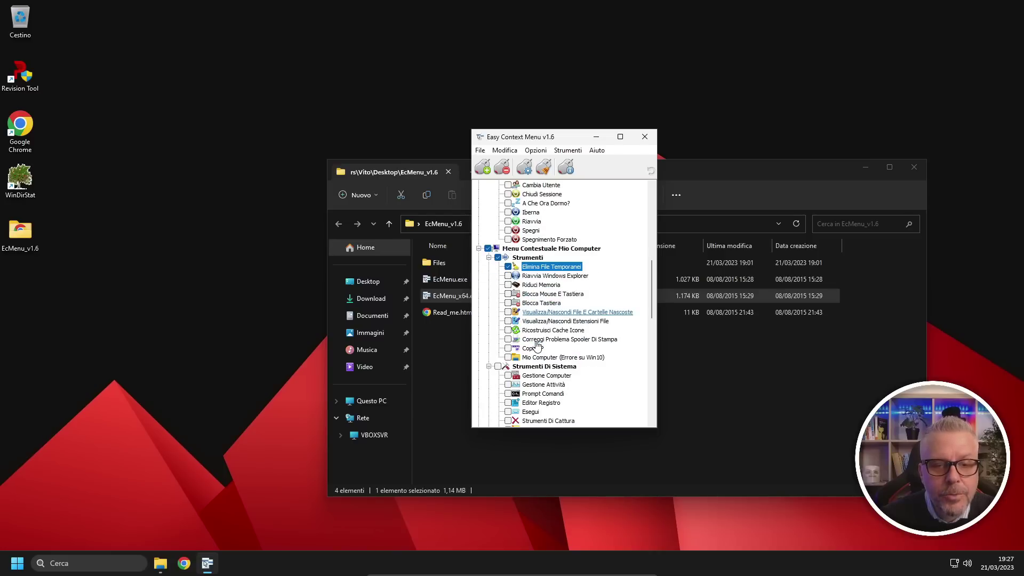
pyautogui.click(508, 357)
pyautogui.scroll(-5, 507, 299)
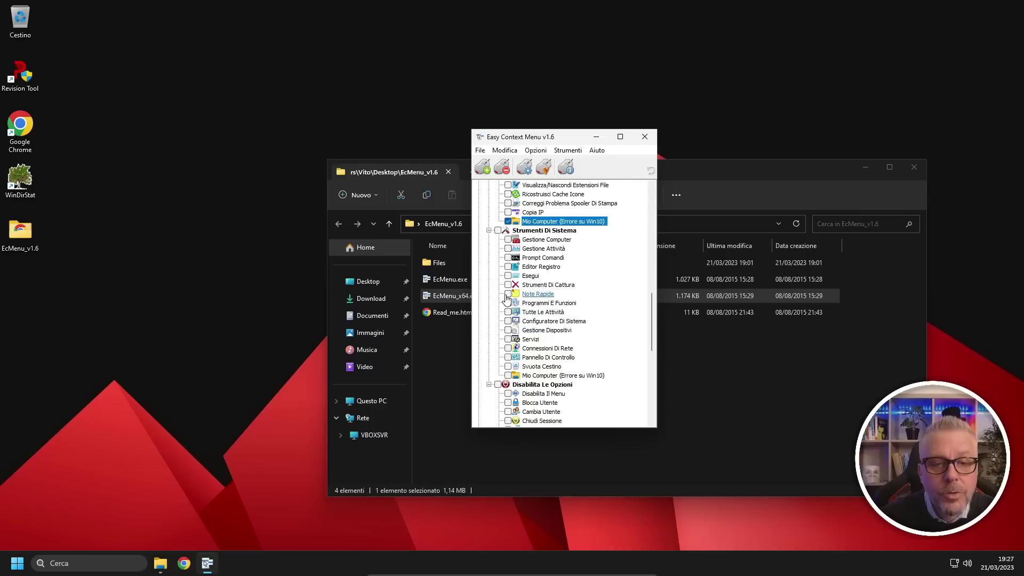
pyautogui.click(508, 295)
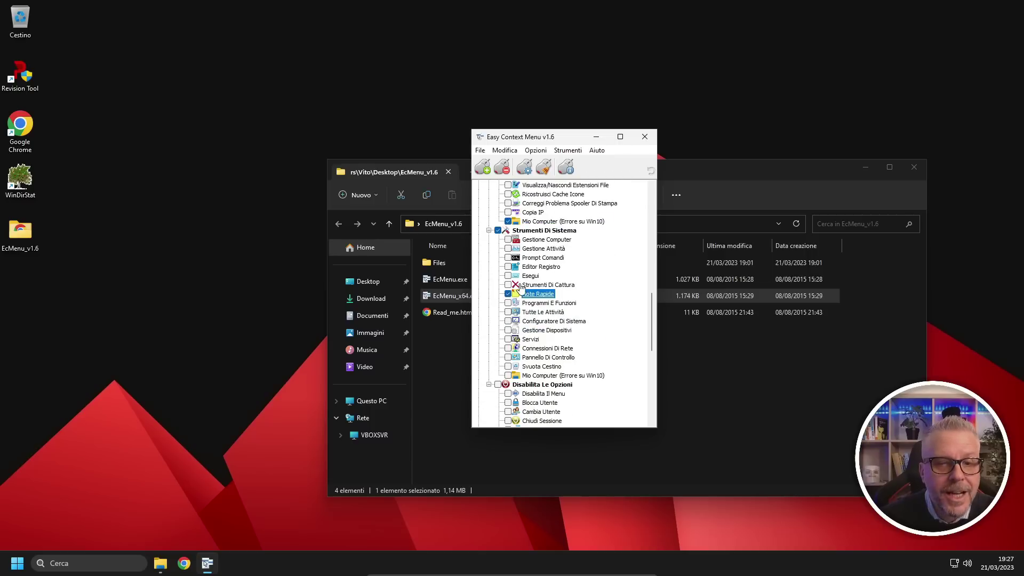
pyautogui.click(508, 239)
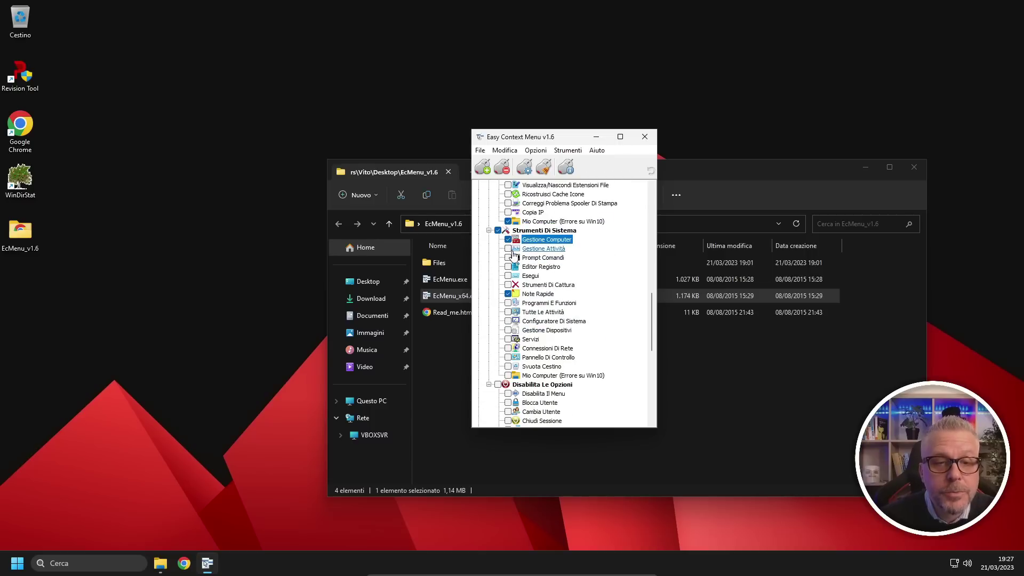
pyautogui.click(509, 248)
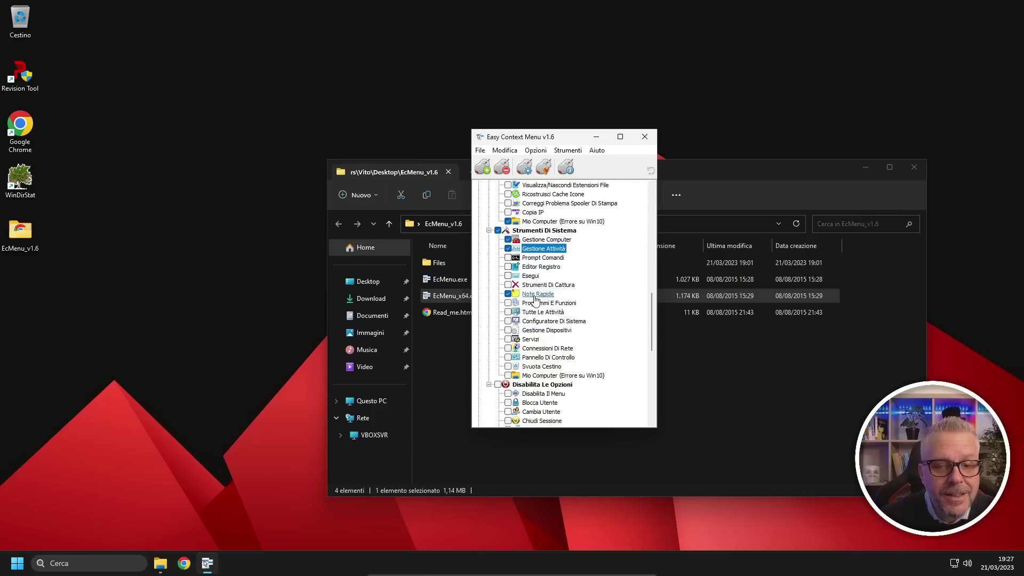
# Enable Windows PowerShell, Cambia Icona and Eliminazione Permanente for the folder context menu, leaving Blocca Accesso off
pyautogui.scroll(-10, 531, 262)
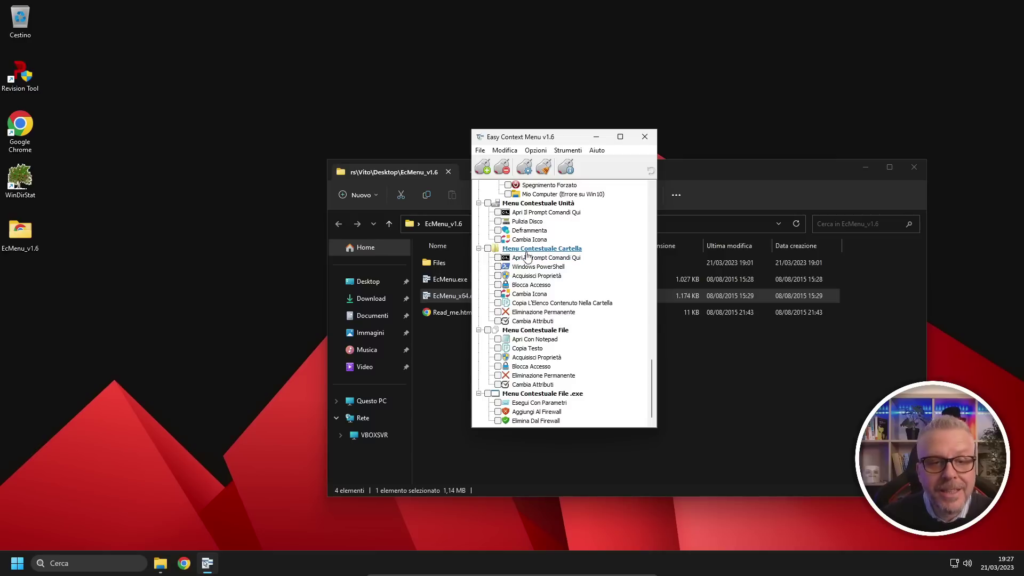
pyautogui.click(498, 267)
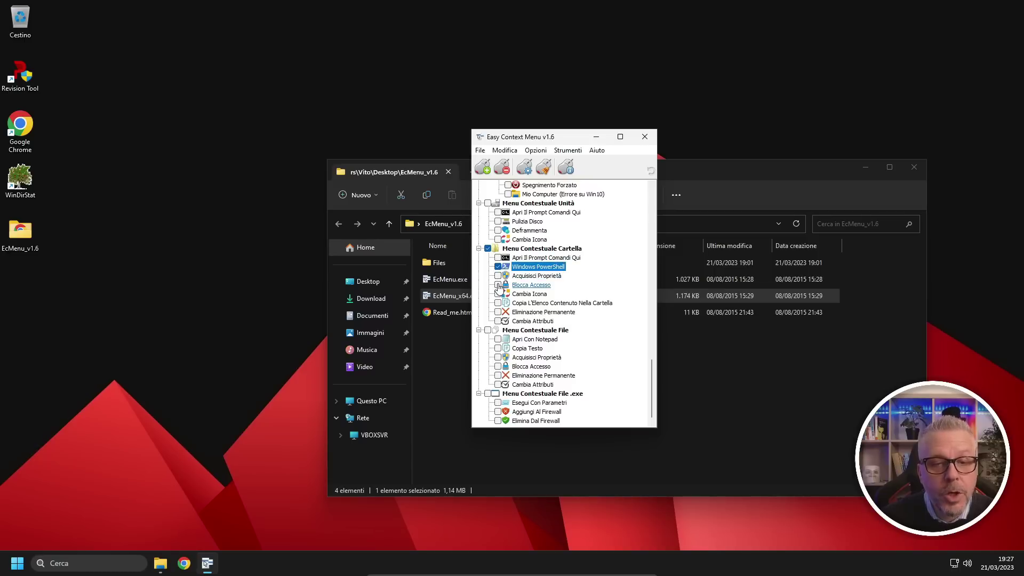
pyautogui.click(497, 285)
pyautogui.click(498, 285)
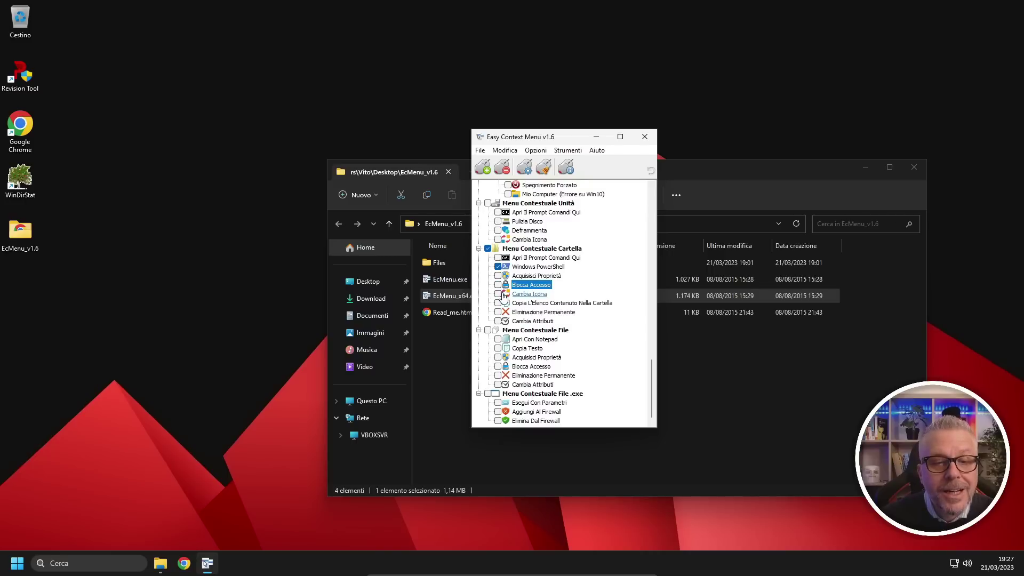
pyautogui.click(498, 294)
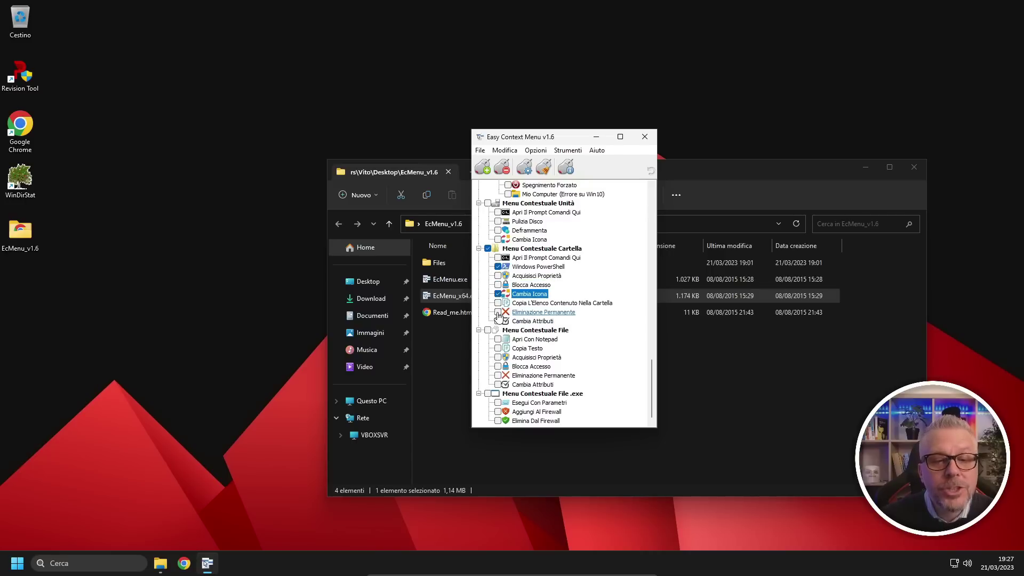
pyautogui.click(498, 313)
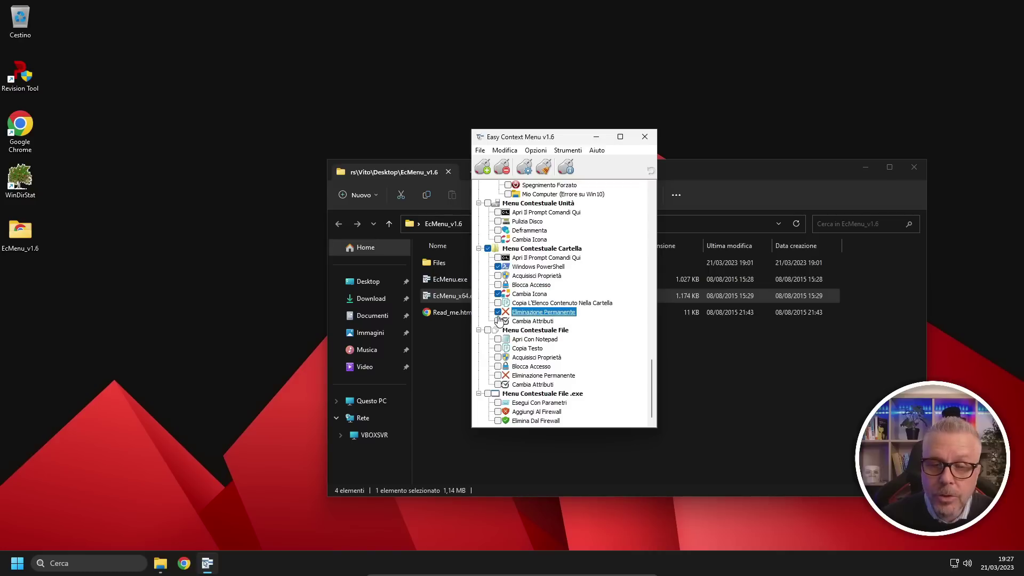
# Enable Apri Con Notepad, Copia Testo and Eliminazione Permanente for the file context menu, and apply all selected entries
pyautogui.click(498, 340)
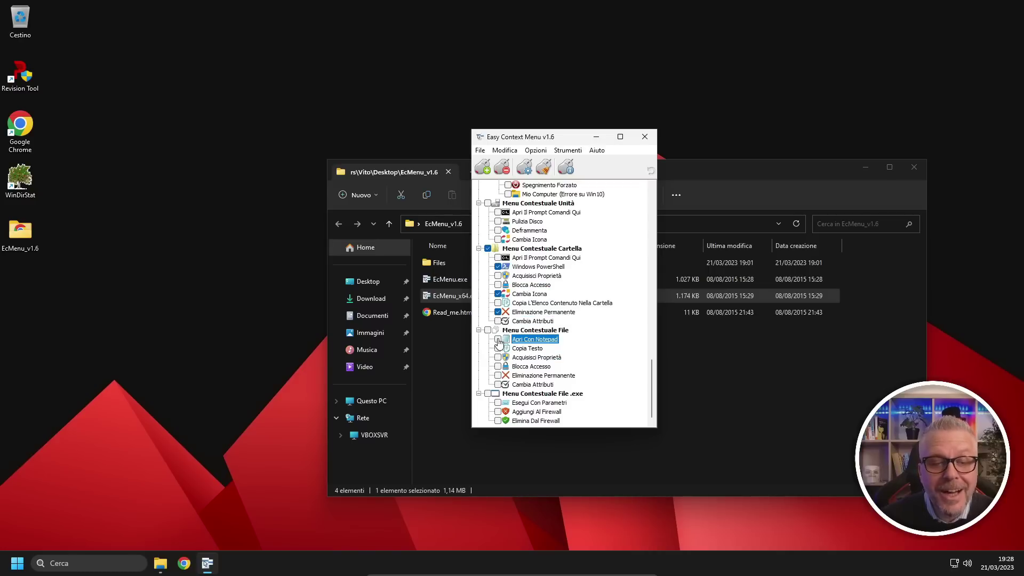
pyautogui.click(498, 340)
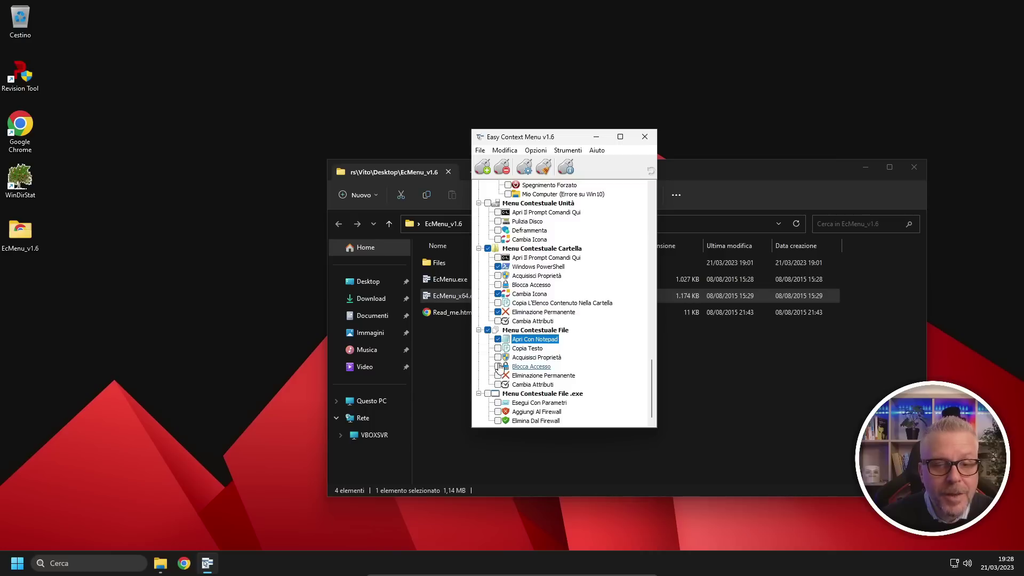
pyautogui.click(498, 349)
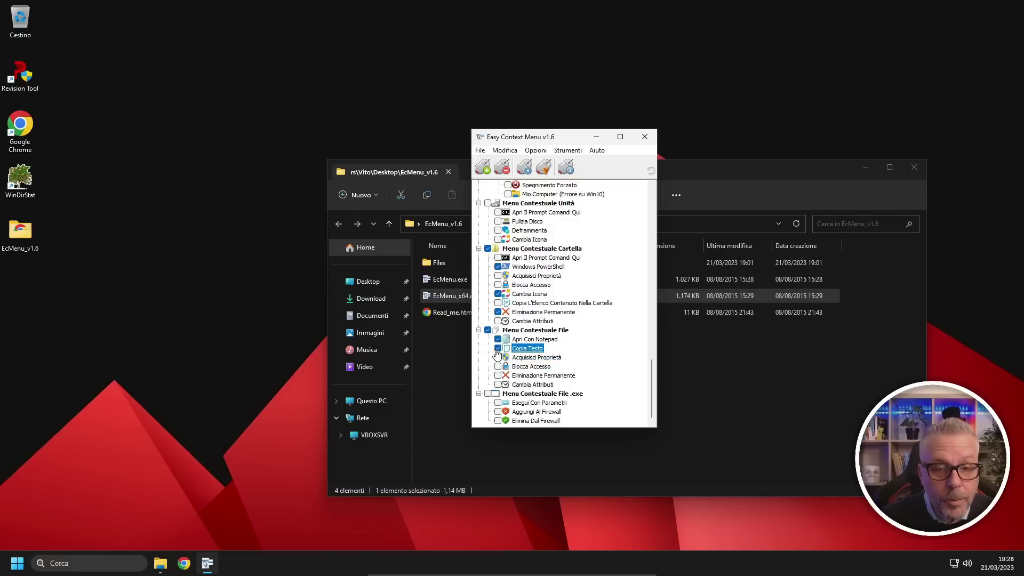
pyautogui.click(498, 377)
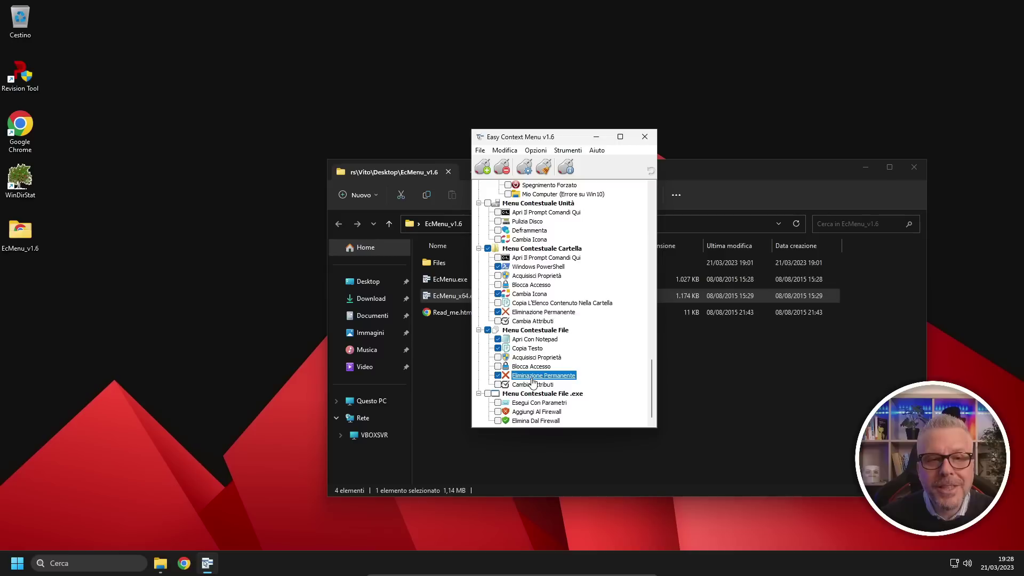
pyautogui.click(486, 169)
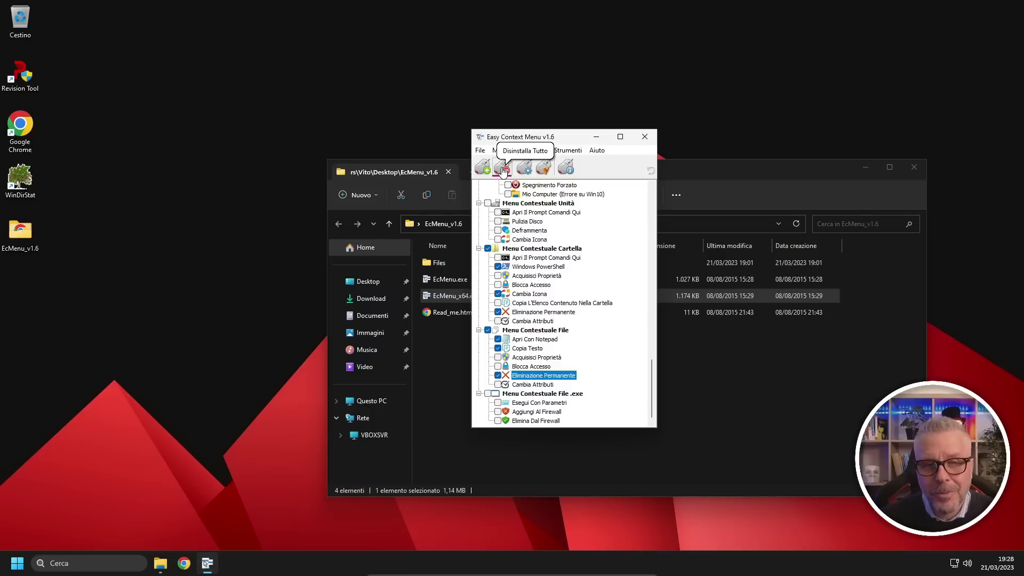
# Close Easy Context Menu and the EcMenu_v1.6 folder window
pyautogui.moveTo(577, 140); pyautogui.dragTo(209, 153)
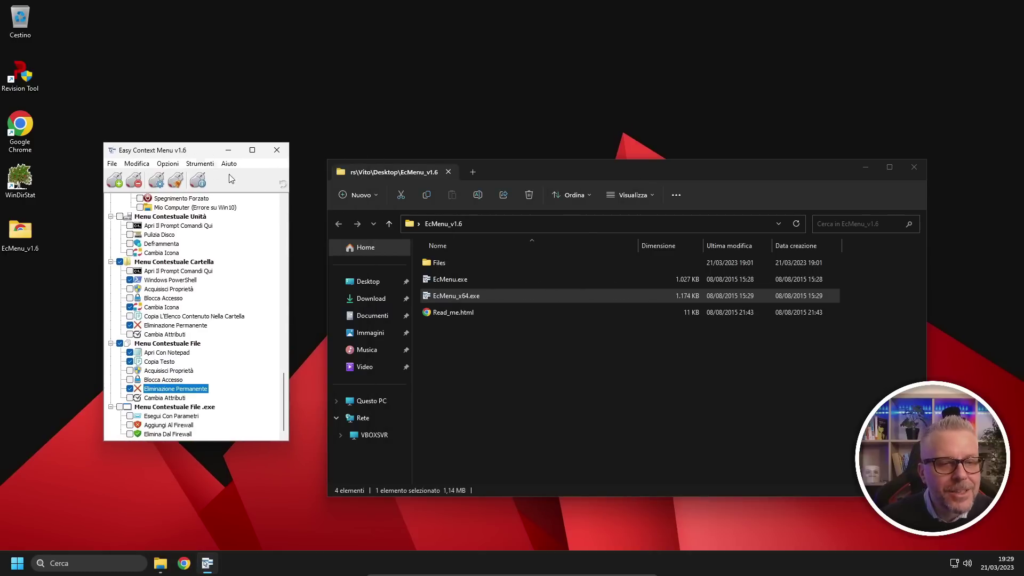
pyautogui.click(277, 149)
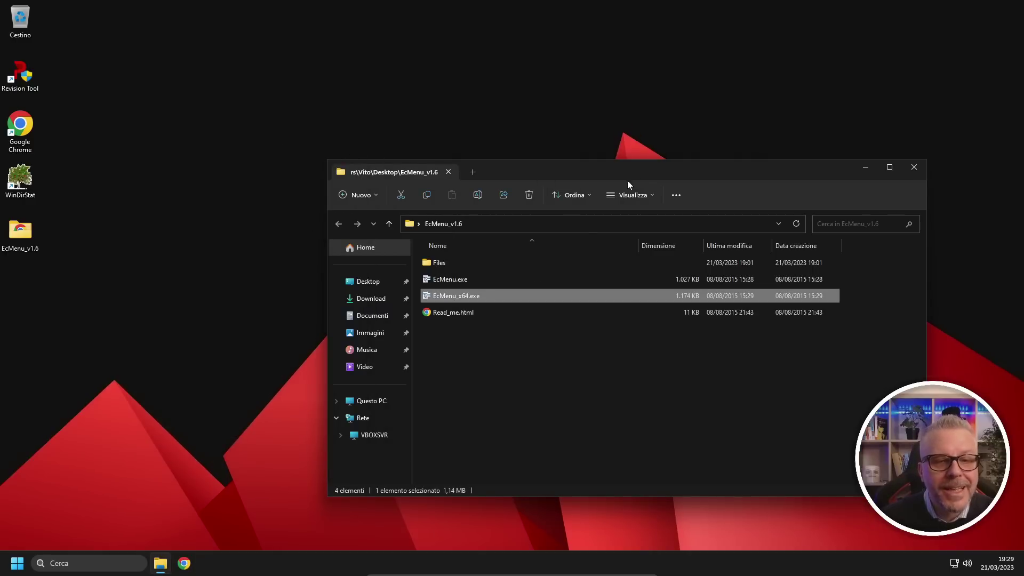
pyautogui.click(914, 168)
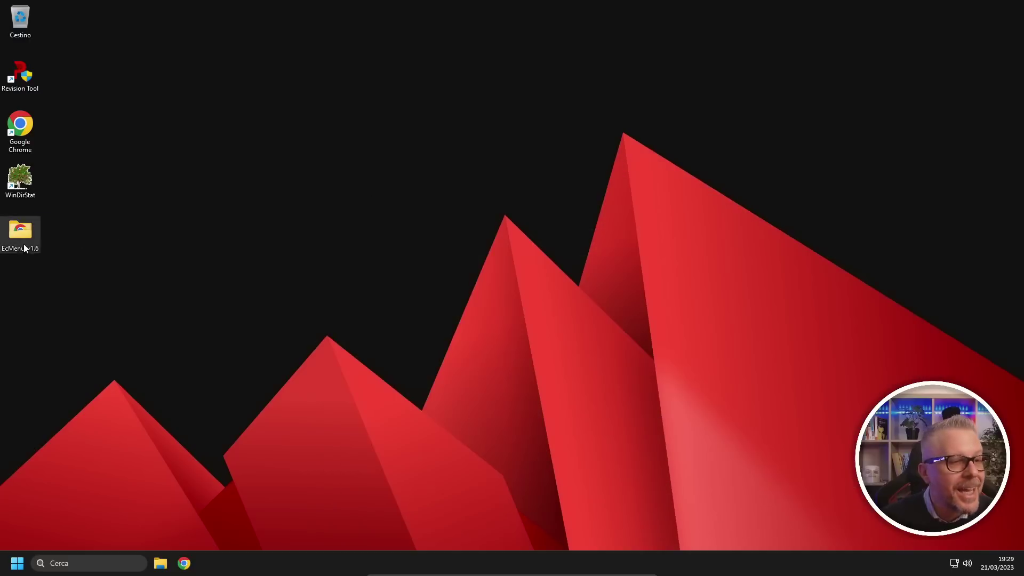
# Move the EcMenu_v1.6 folder from the desktop to the Recycle Bin and check the entries in the desktop context menu
pyautogui.moveTo(23, 244); pyautogui.dragTo(28, 29)
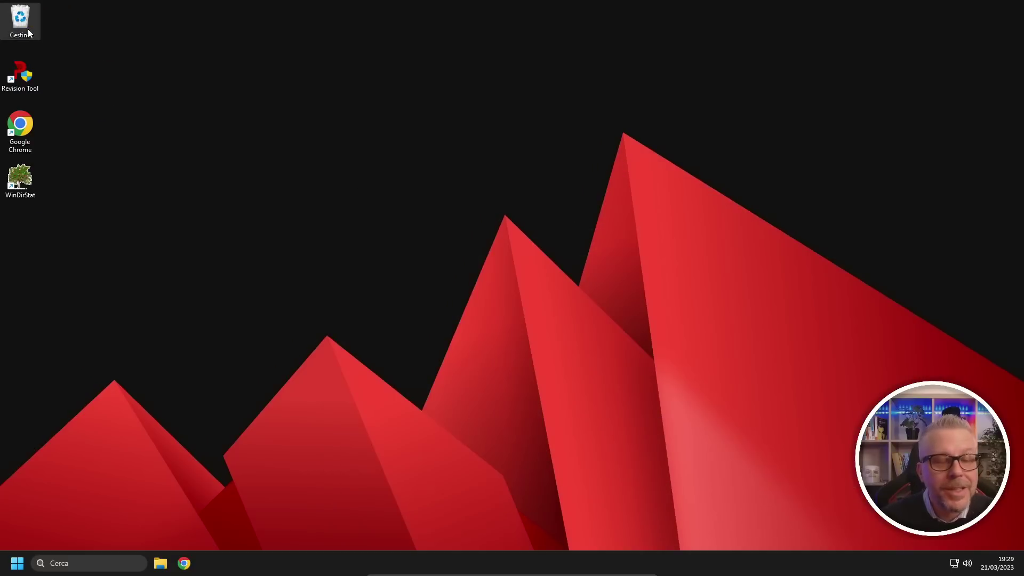
pyautogui.rightClick(125, 197)
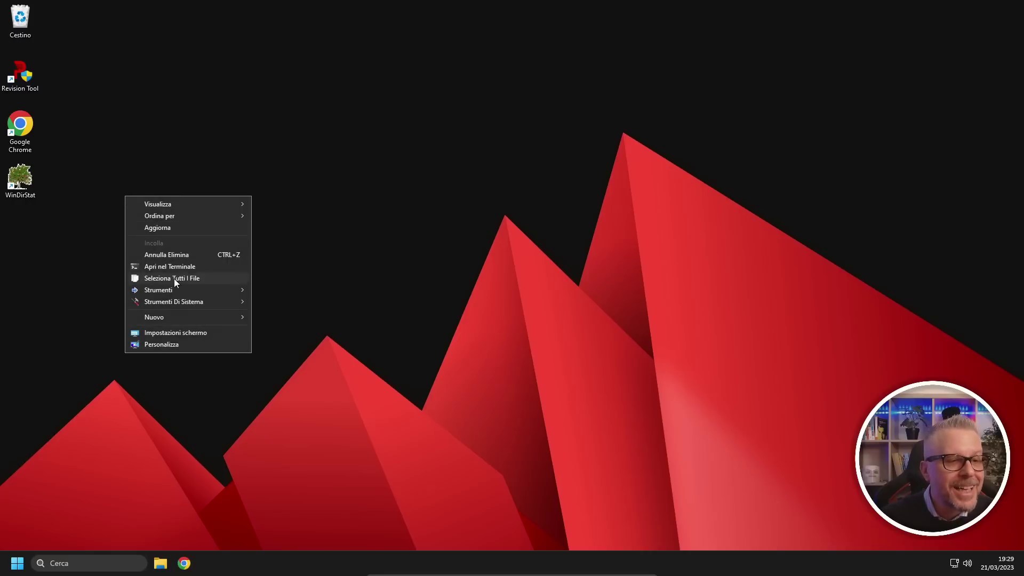
pyautogui.moveTo(173, 290)
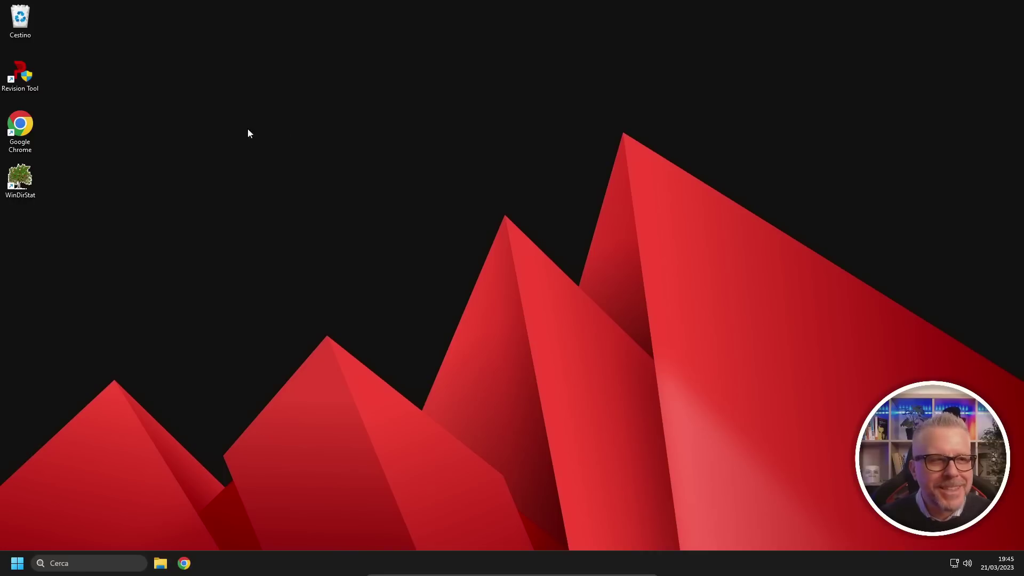
# Search Google for lightshot in Chrome and open the Lightshot screenshot tool's site on prntscr.com
pyautogui.doubleClick(18, 133)
pyautogui.click(505, 208)
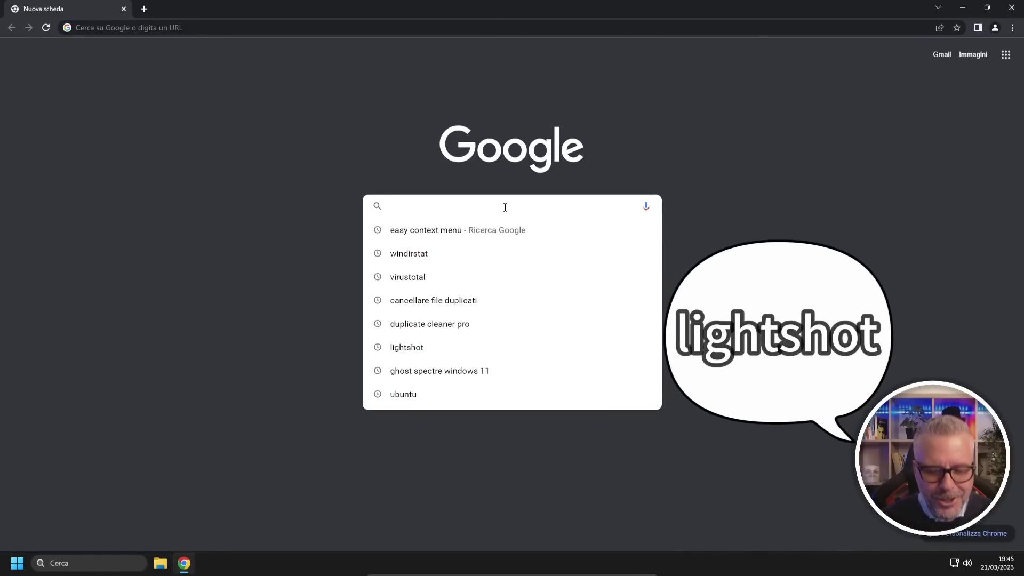
pyautogui.write('lightshot')
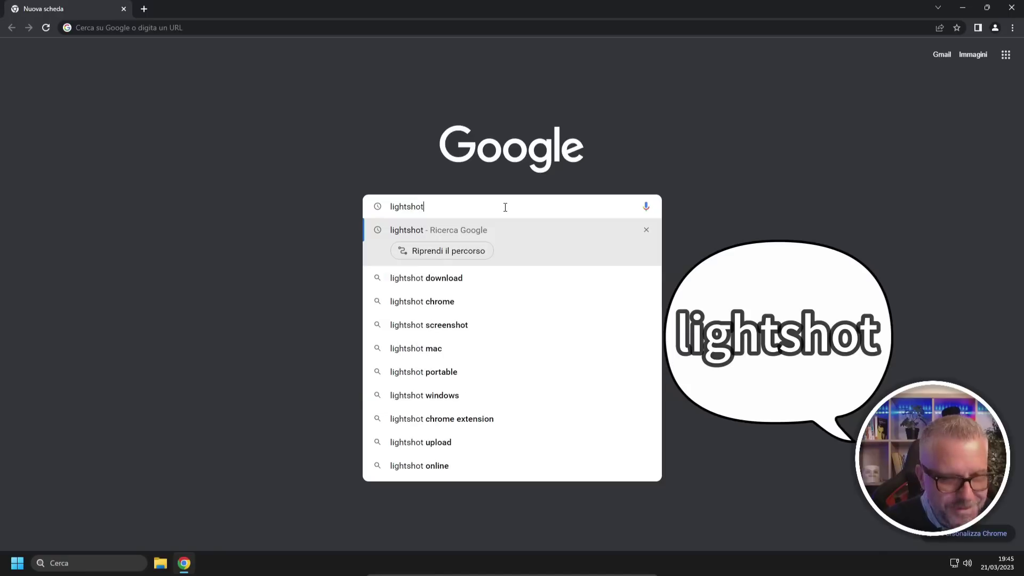
pyautogui.press('Return')
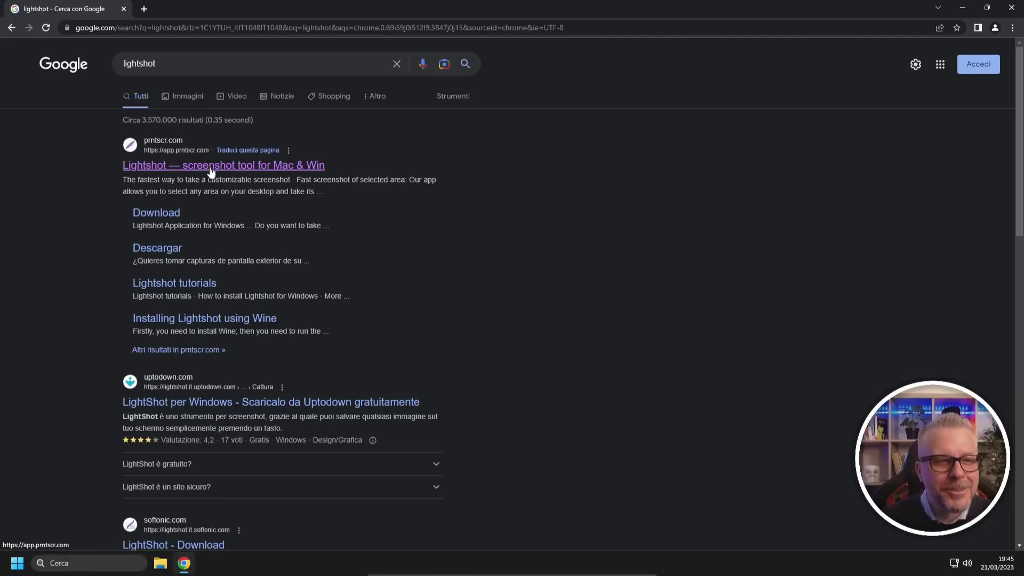
pyautogui.click(211, 168)
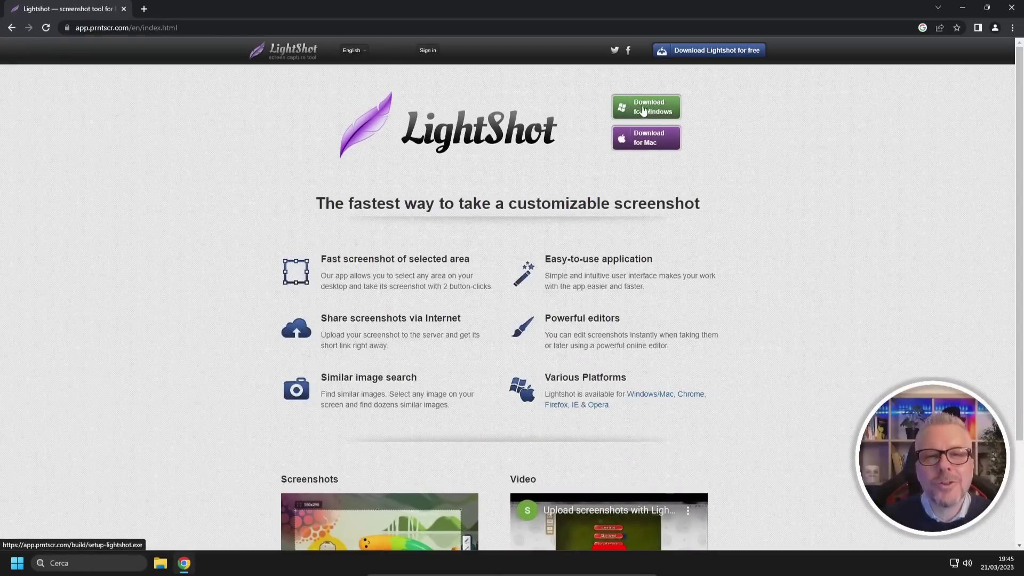
# Download Lightshot for Windows, start setup-lightshot.exe with permission to change the device, and close the browser
pyautogui.click(654, 111)
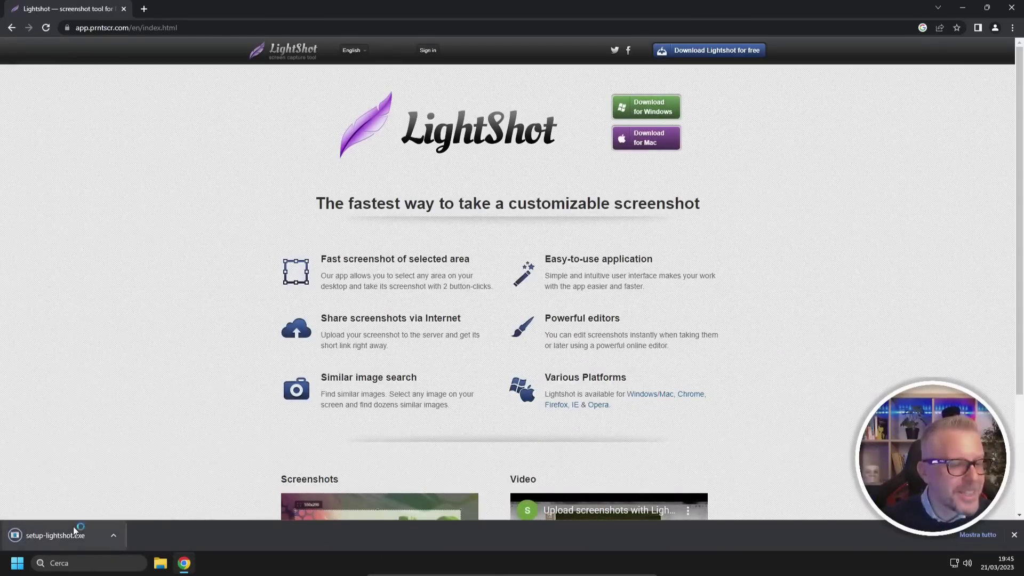
pyautogui.click(46, 538)
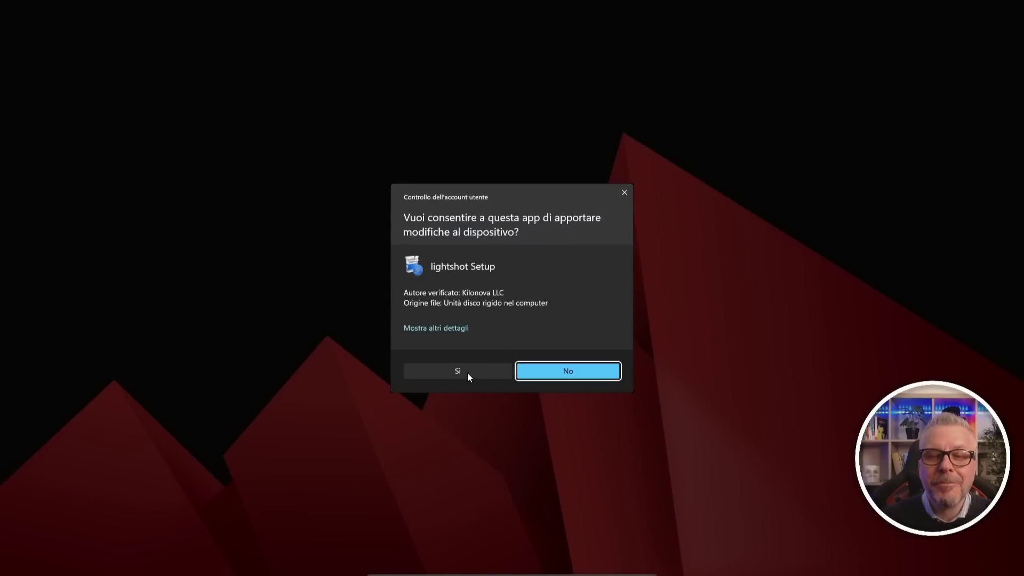
pyautogui.click(468, 373)
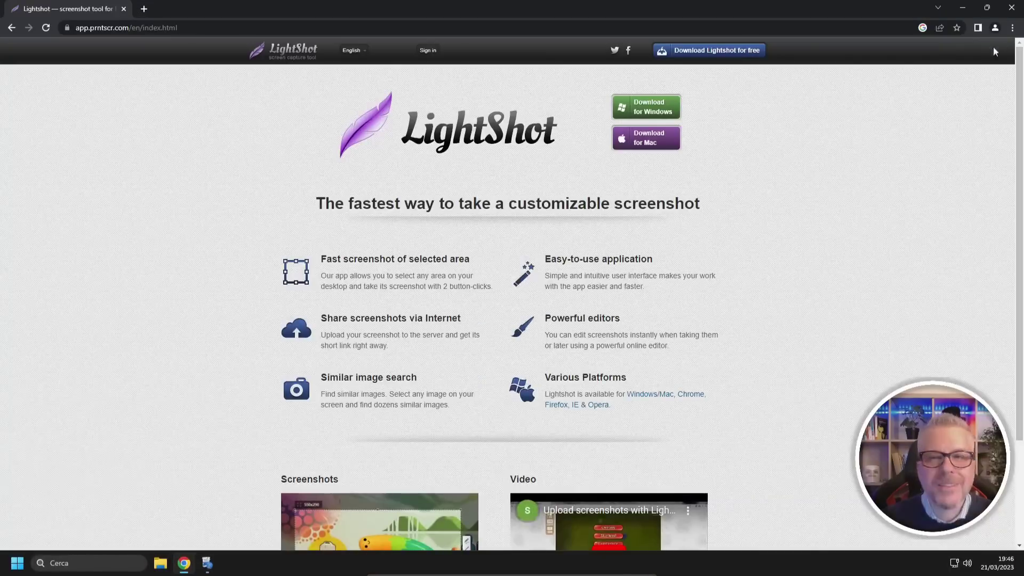
pyautogui.click(1012, 9)
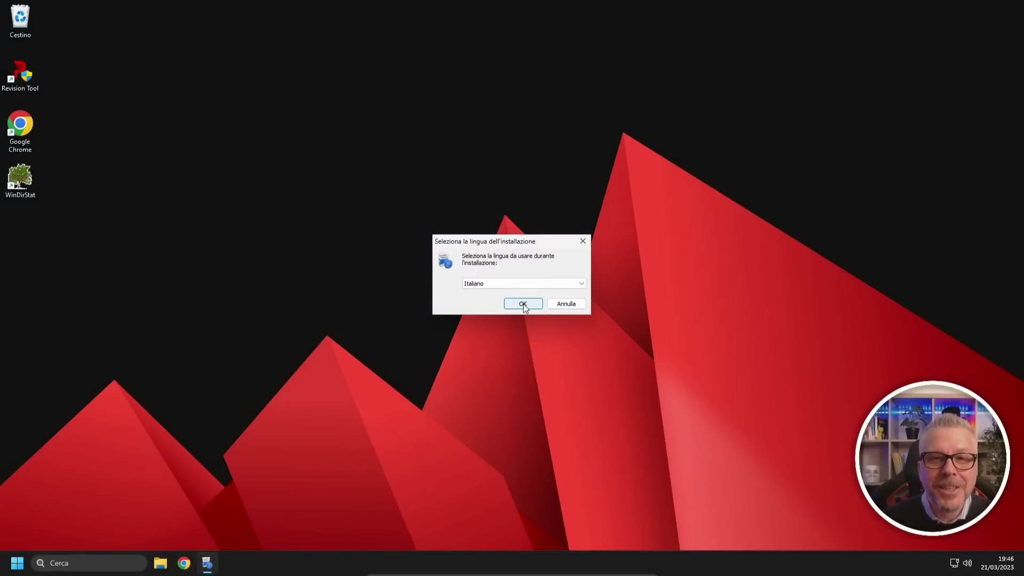
# Install Lightshot in Italian, accepting the licence terms, and look for its icon among the hidden system tray icons
pyautogui.click(523, 305)
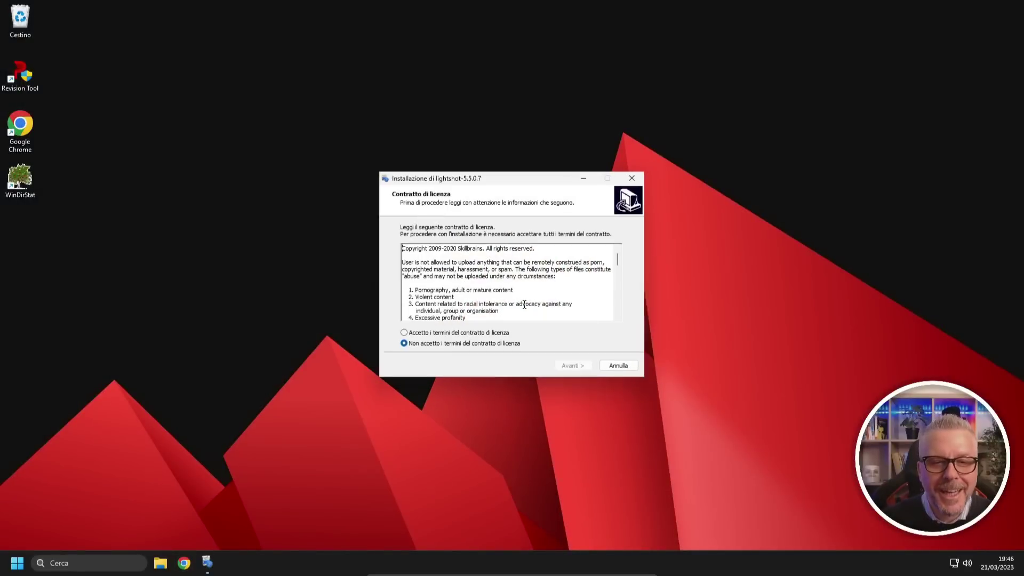
pyautogui.click(415, 334)
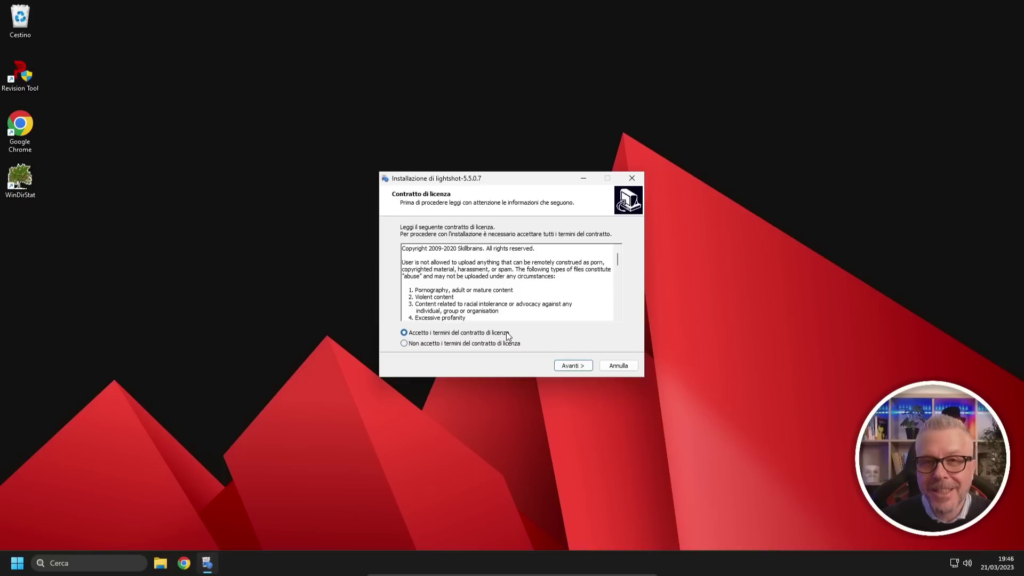
pyautogui.click(581, 367)
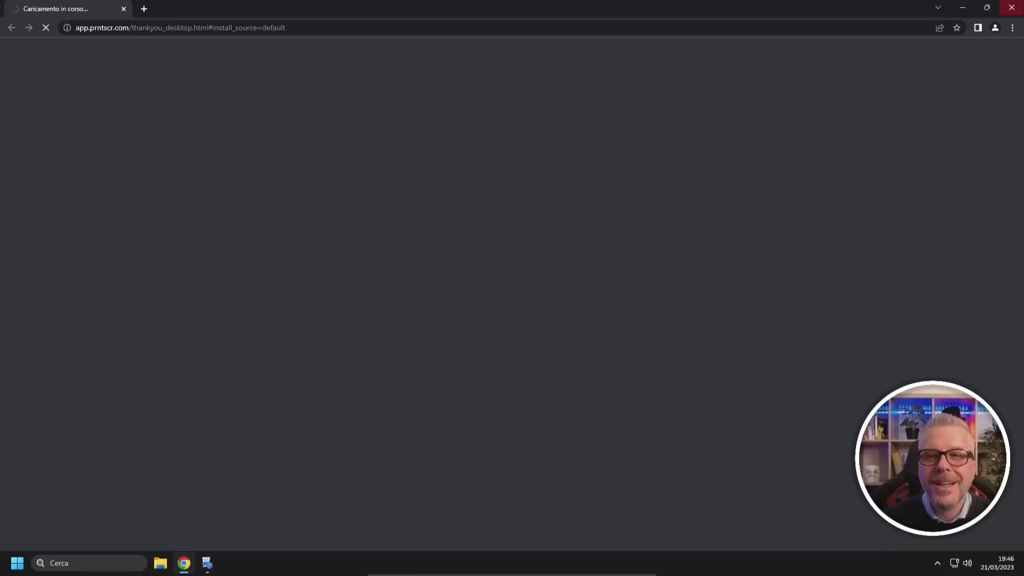
pyautogui.click(1010, 8)
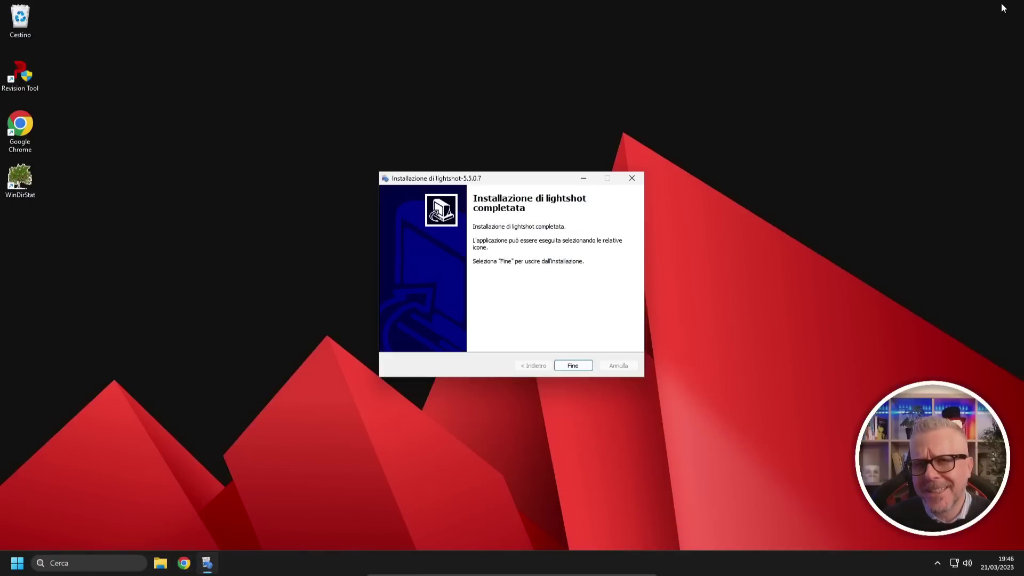
pyautogui.click(574, 366)
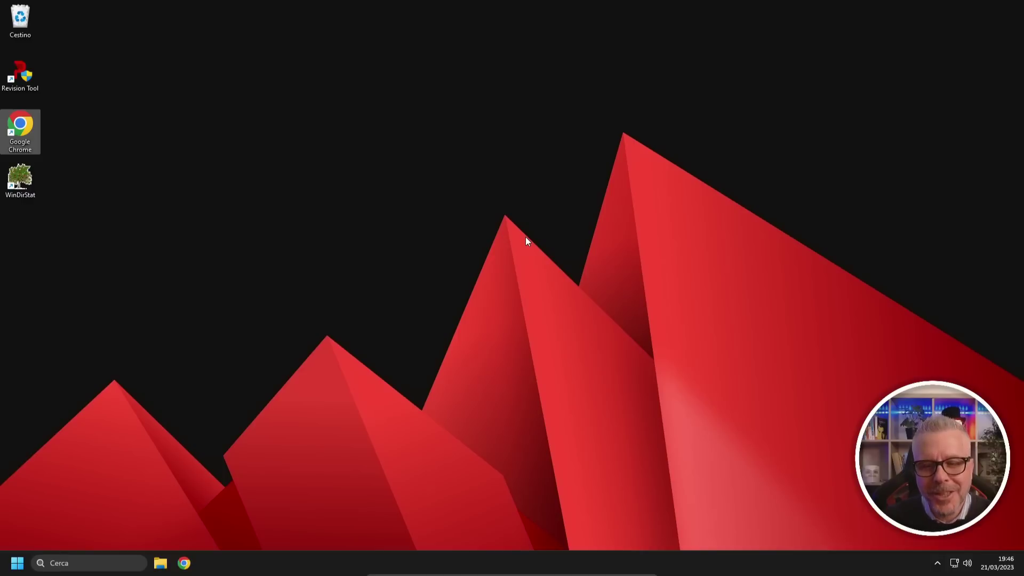
pyautogui.click(938, 566)
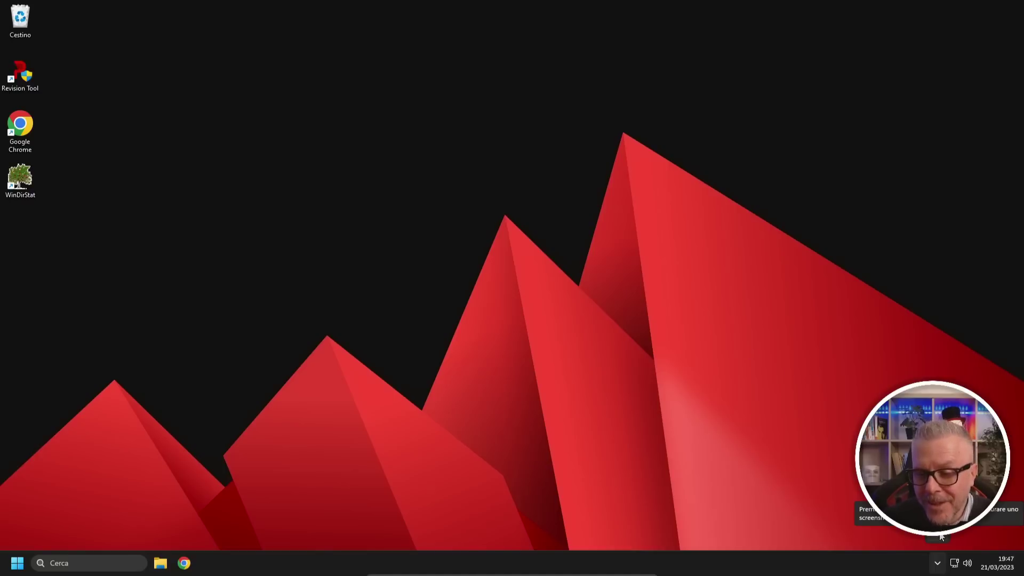
pyautogui.click(686, 303)
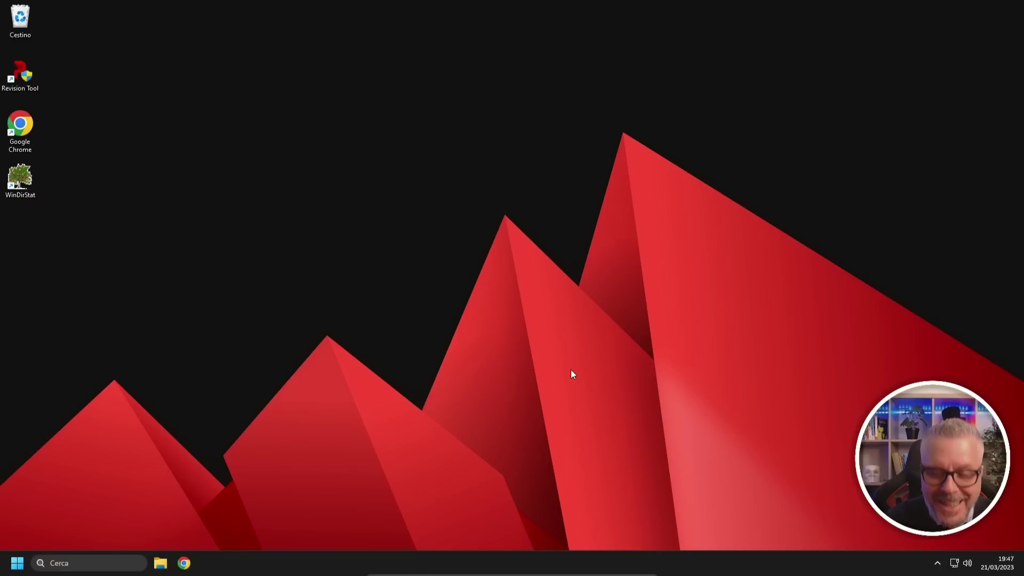
# Capture a desktop area of about 958x715 pixels with Lightshot and save it as Screenshot_1.png in the Immagini folder
pyautogui.press('super+shift+s')
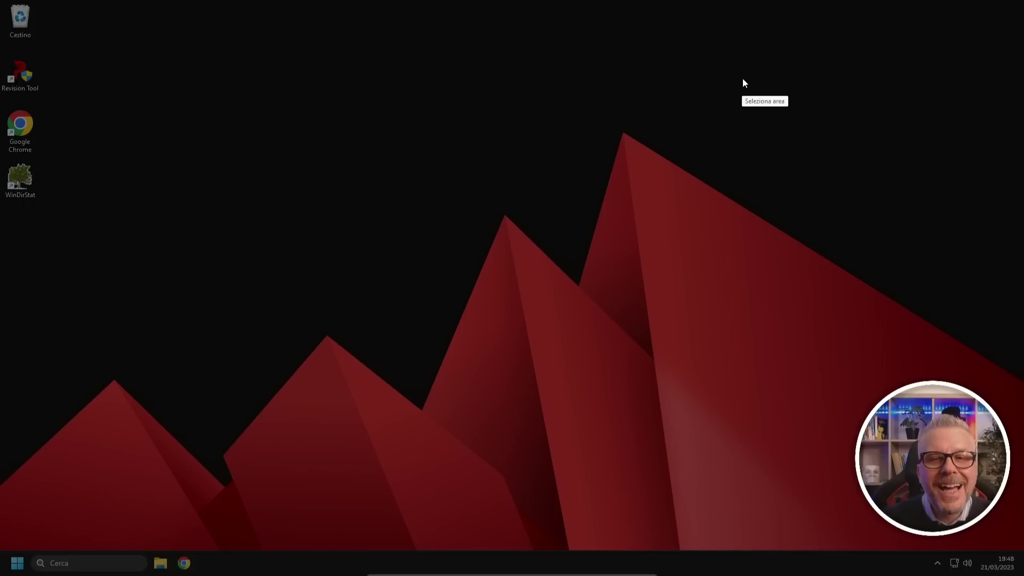
pyautogui.moveTo(746, 70); pyautogui.dragTo(235, 452)
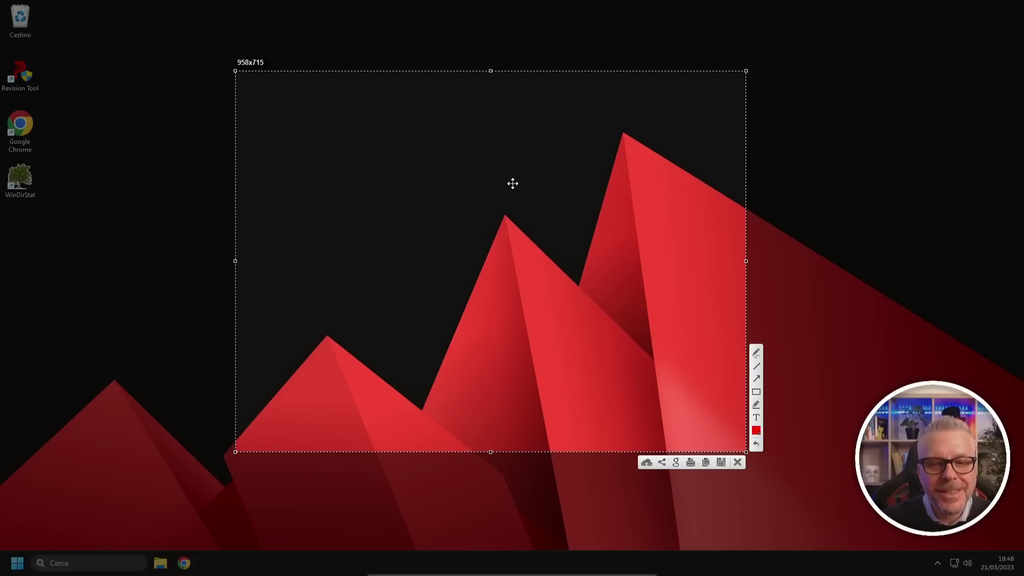
pyautogui.click(721, 463)
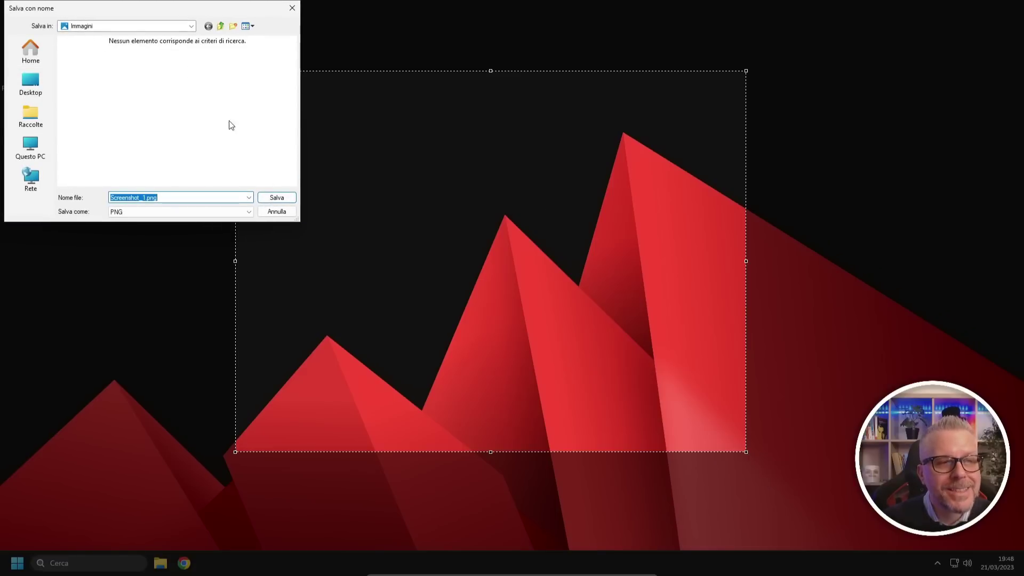
pyautogui.click(277, 200)
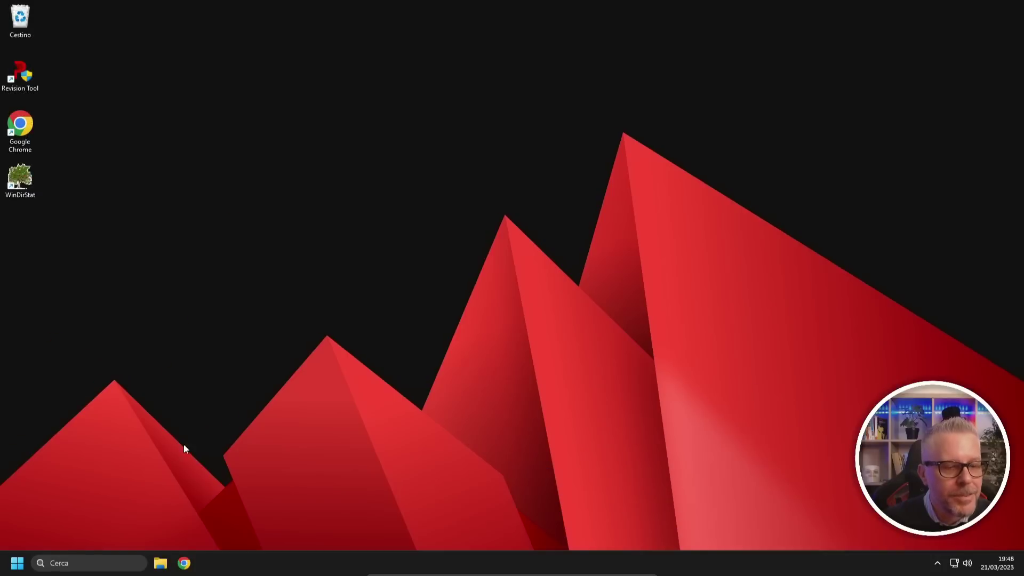
# View Screenshot_1.png from the Immagini folder in File Explorer and close it
pyautogui.click(160, 561)
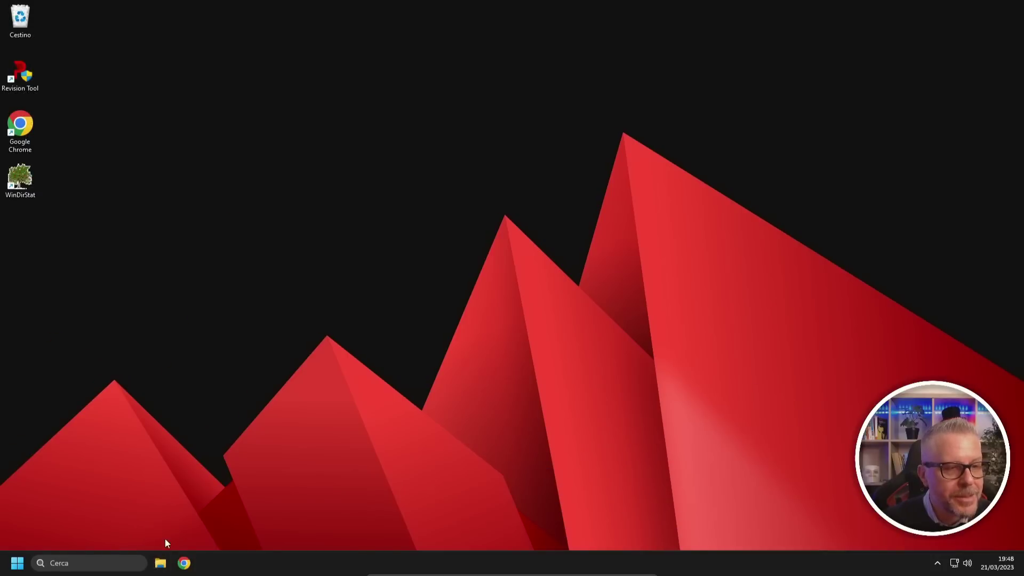
pyautogui.click(382, 334)
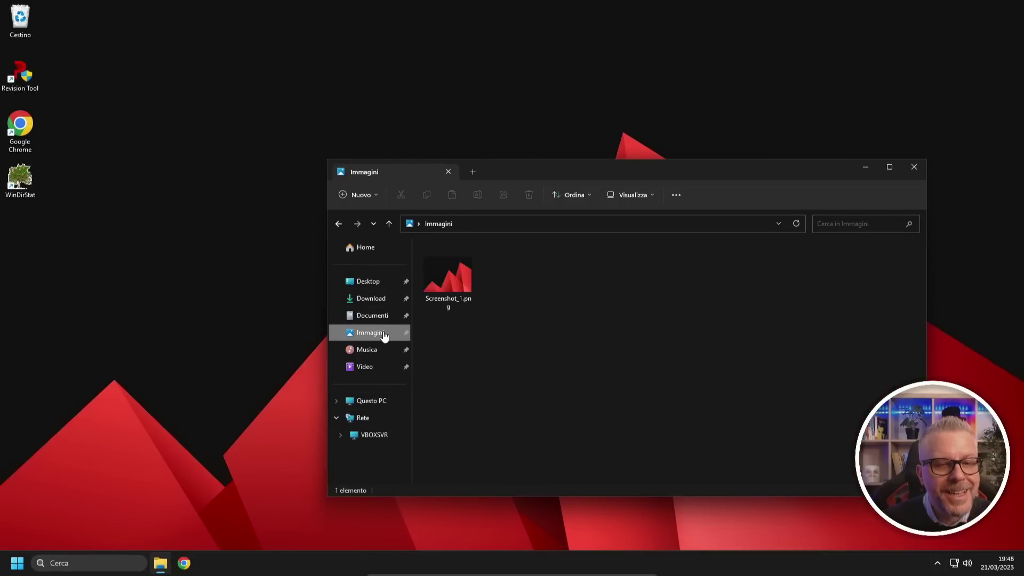
pyautogui.doubleClick(454, 277)
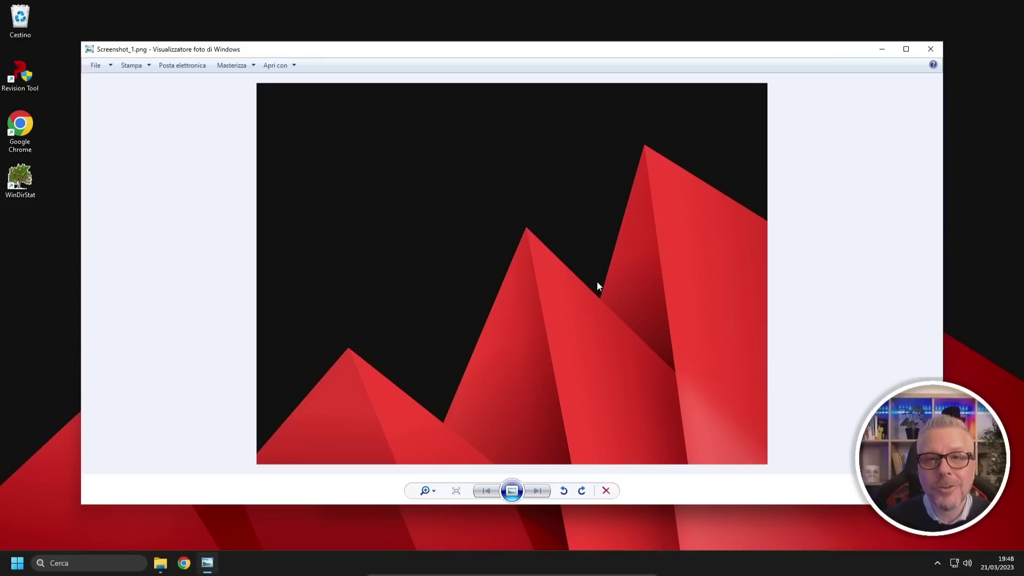
pyautogui.click(931, 49)
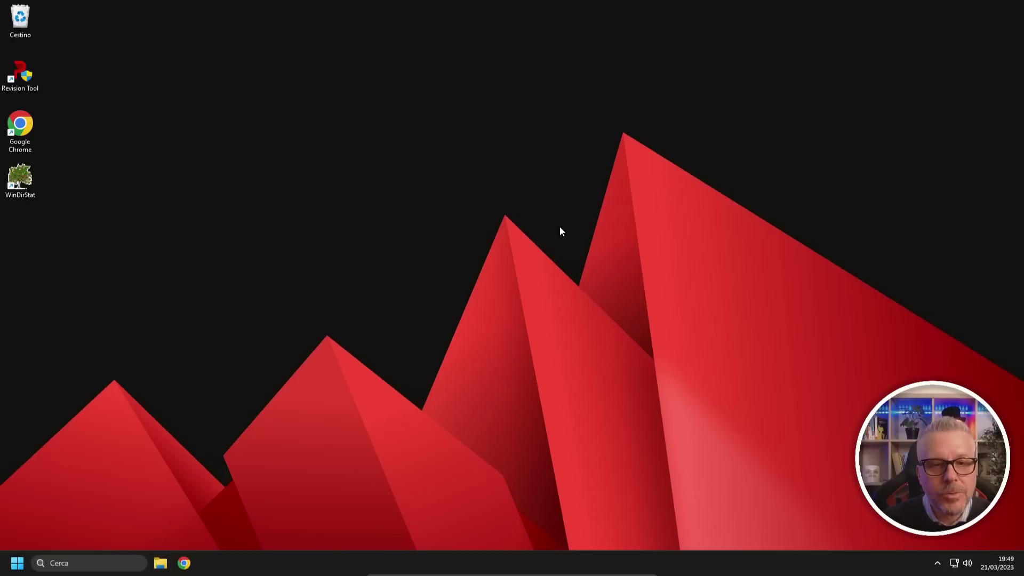
# Capture a File Explorer window, about 1124x630 pixels, with Lightshot and save it as Screenshot_2.png in the Immagini folder
pyautogui.click(160, 563)
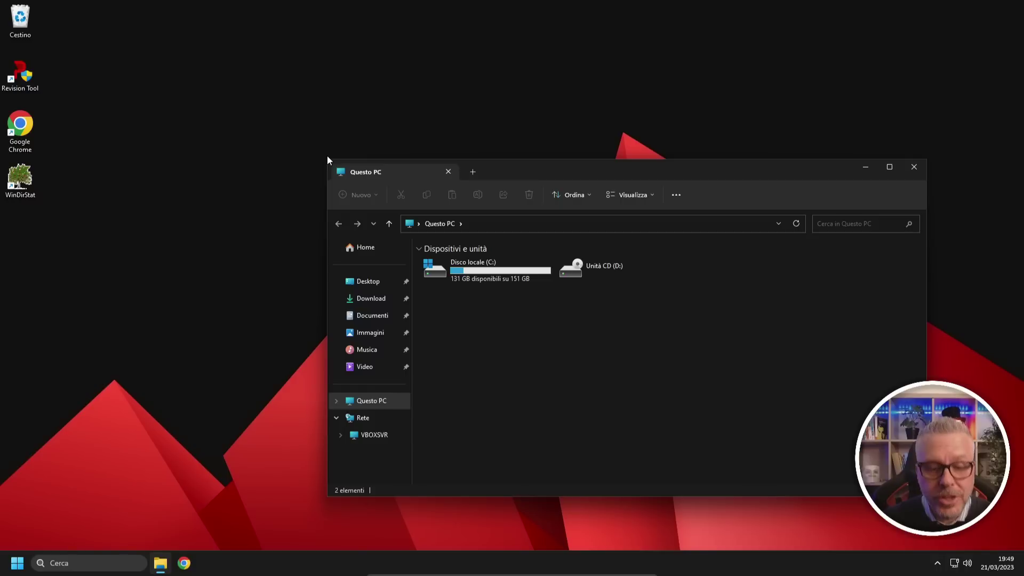
pyautogui.press('super+shift+s')
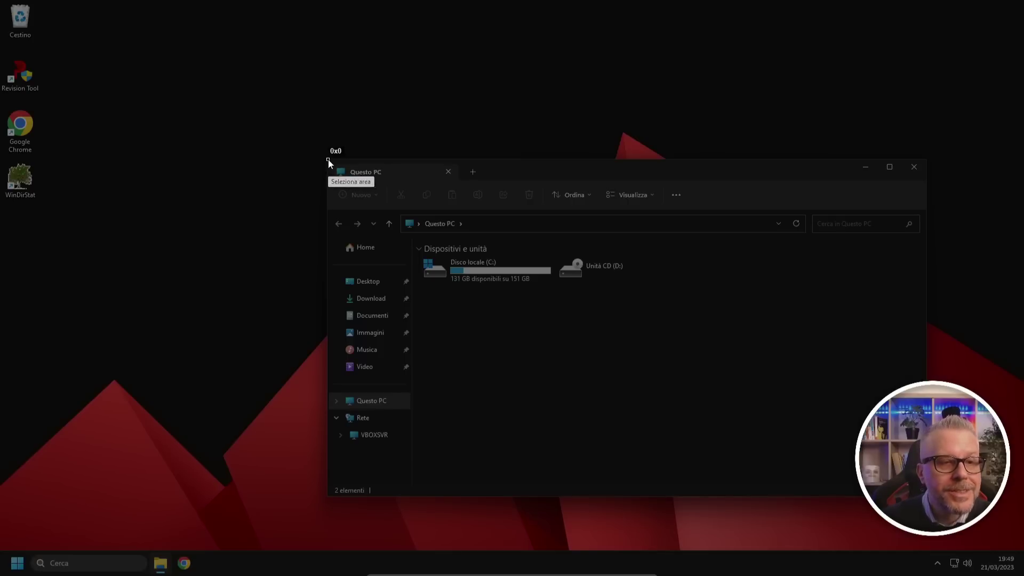
pyautogui.moveTo(328, 159); pyautogui.dragTo(927, 495)
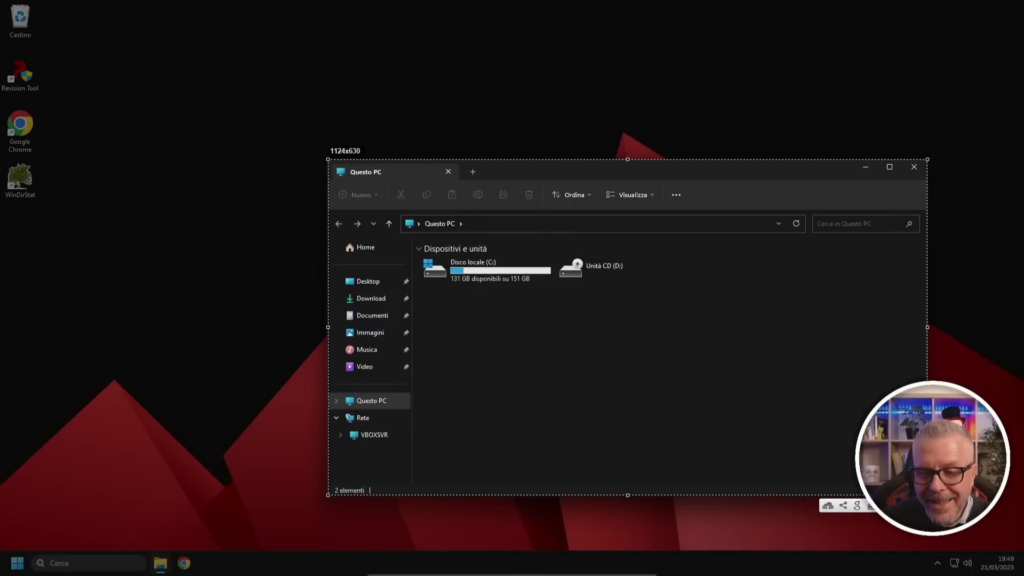
pyautogui.hotkey('ctrl', 's')
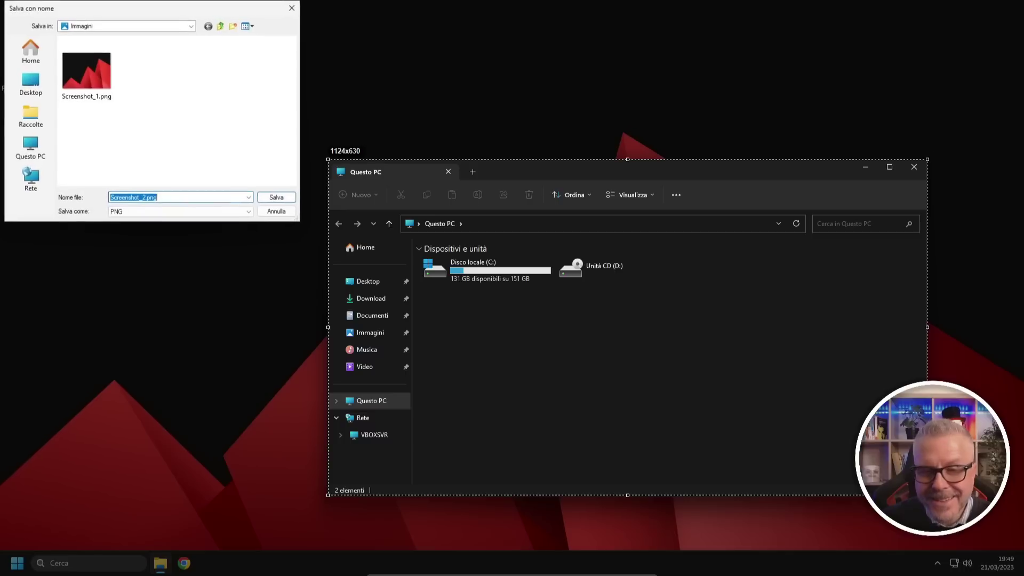
pyautogui.click(291, 201)
# View Screenshot_2.png from the Immagini folder, and close the picture and the folder window
pyautogui.moveTo(170, 566)
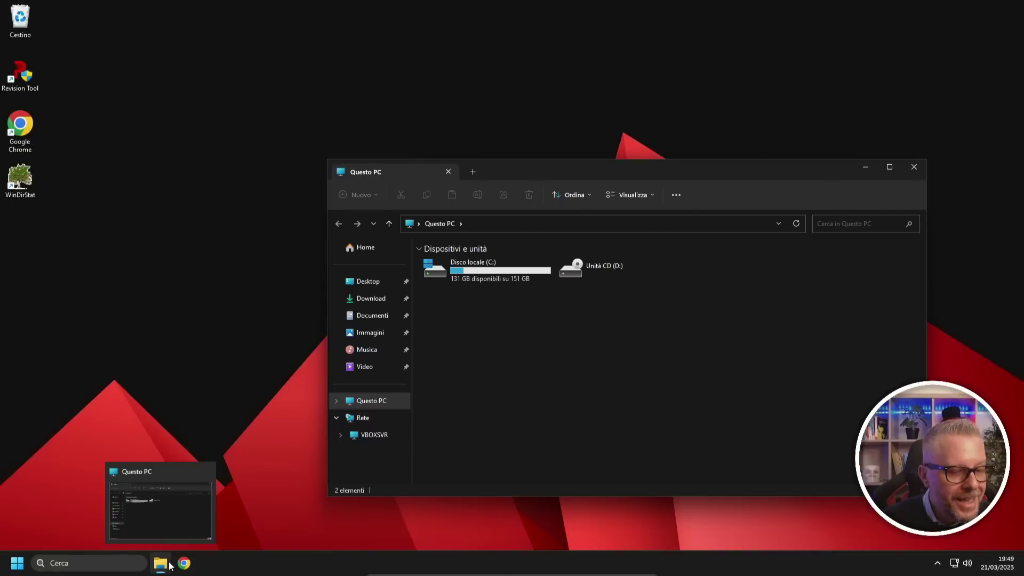
pyautogui.click(370, 333)
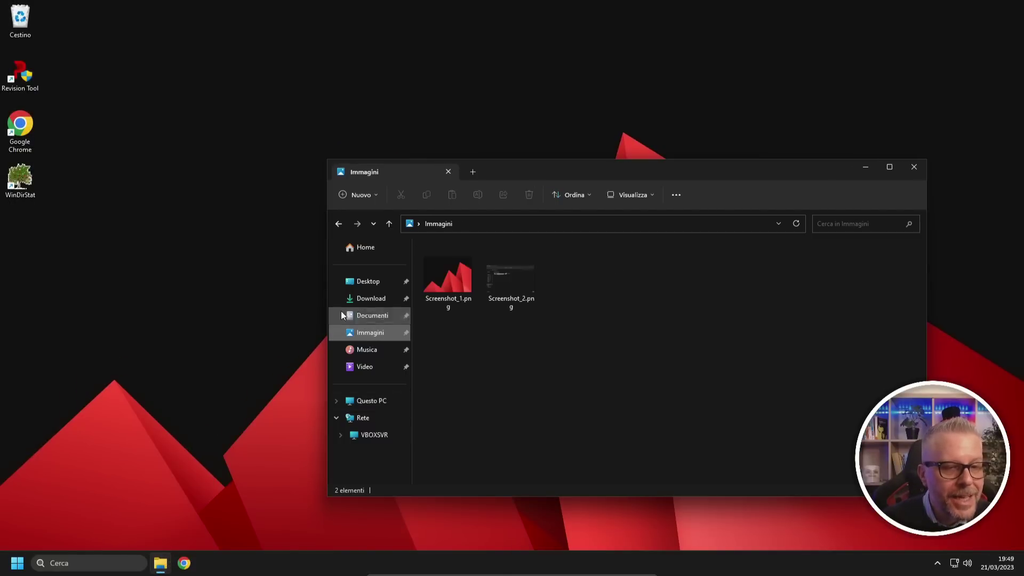
pyautogui.click(505, 283)
pyautogui.doubleClick(506, 282)
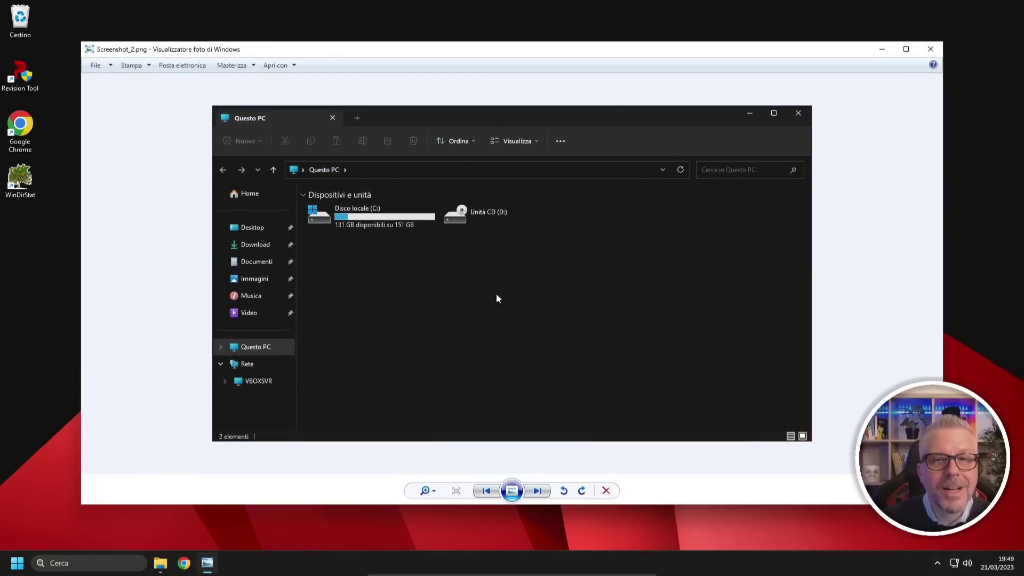
pyautogui.click(931, 49)
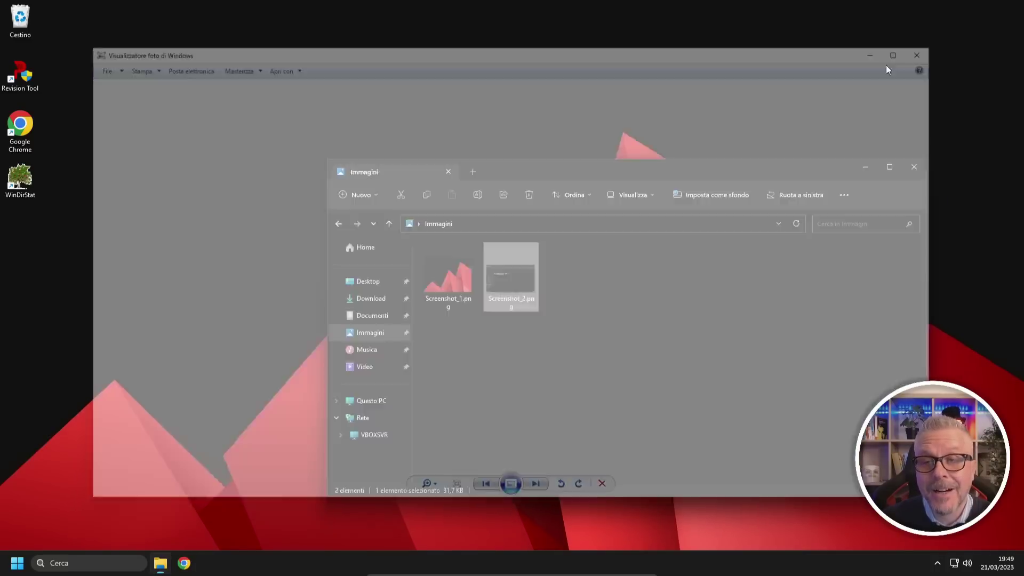
pyautogui.click(914, 168)
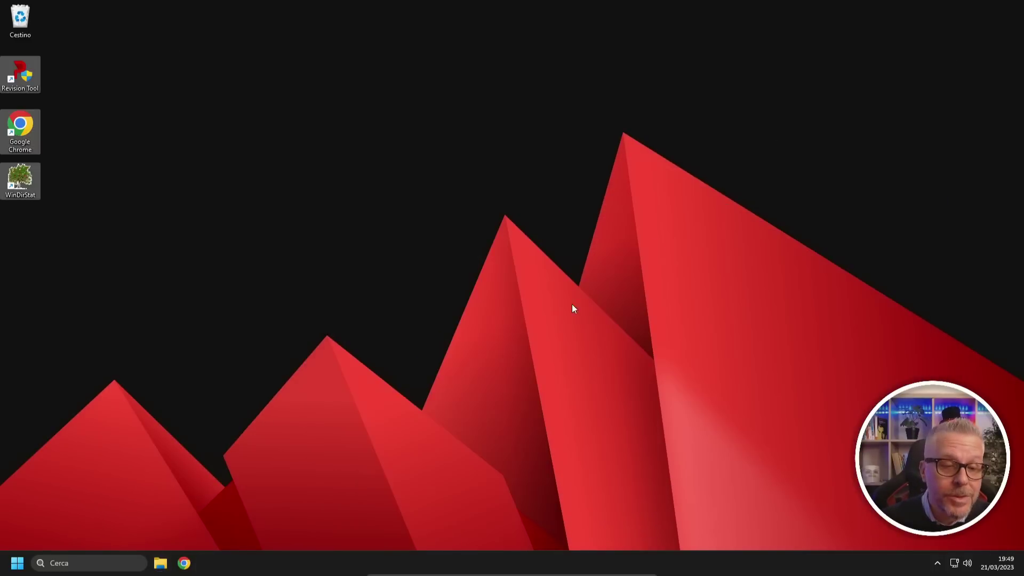
# Search Google Images for cavallo in Chrome and select the Opplà picture of a horse sticking out its tongue
pyautogui.click(184, 563)
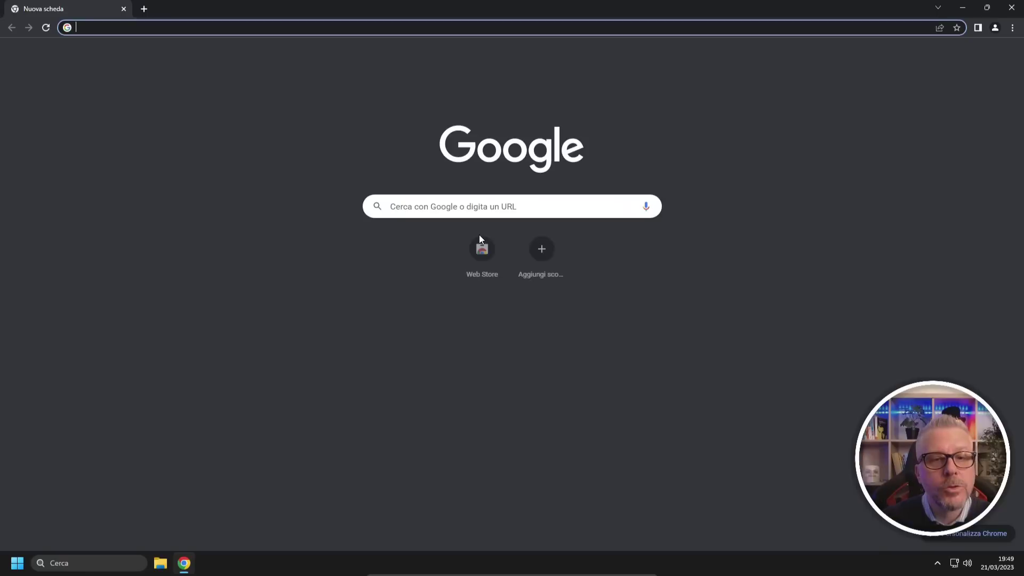
pyautogui.click(496, 204)
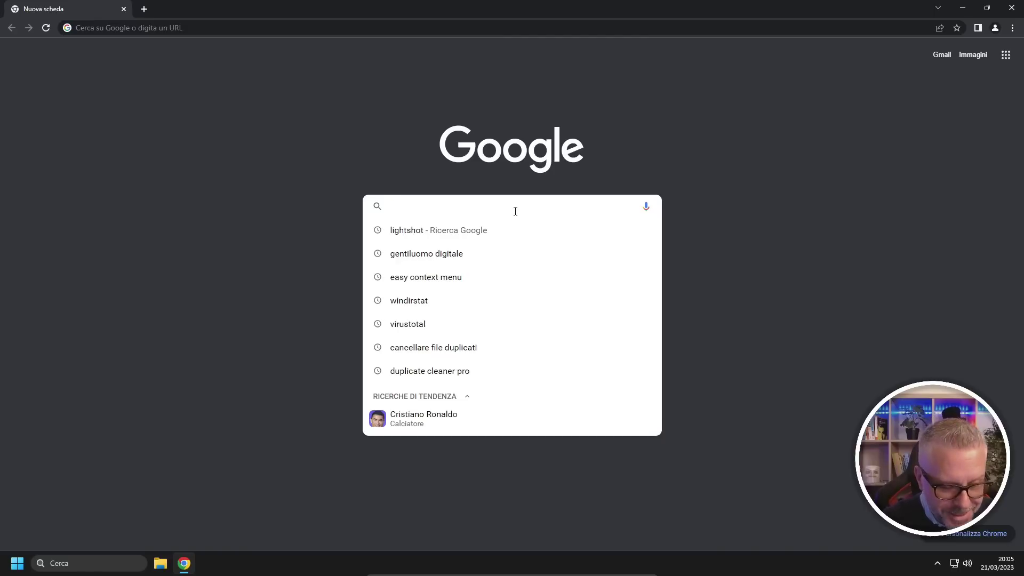
pyautogui.write('cavallo')
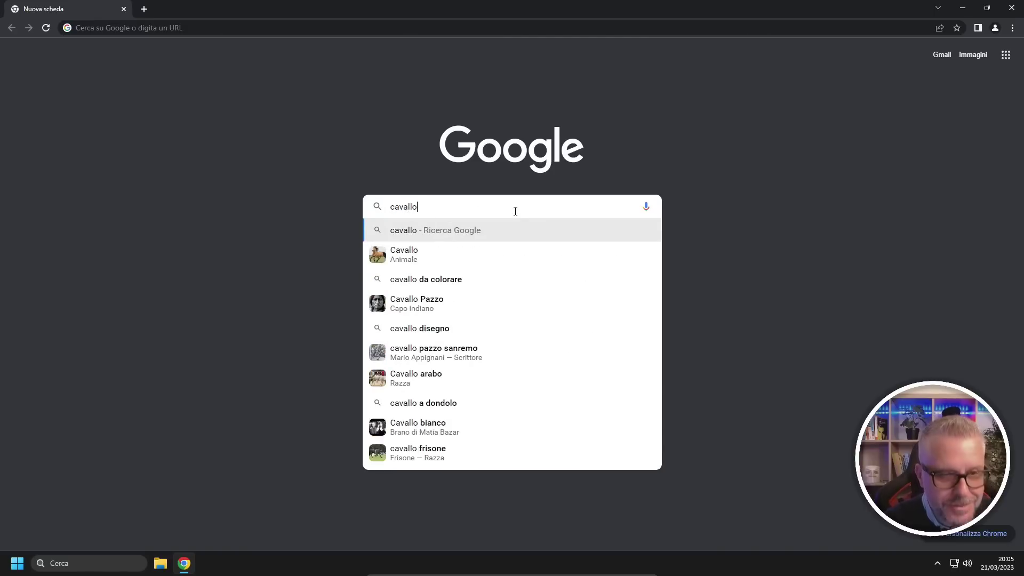
pyautogui.press('Return')
pyautogui.click(226, 106)
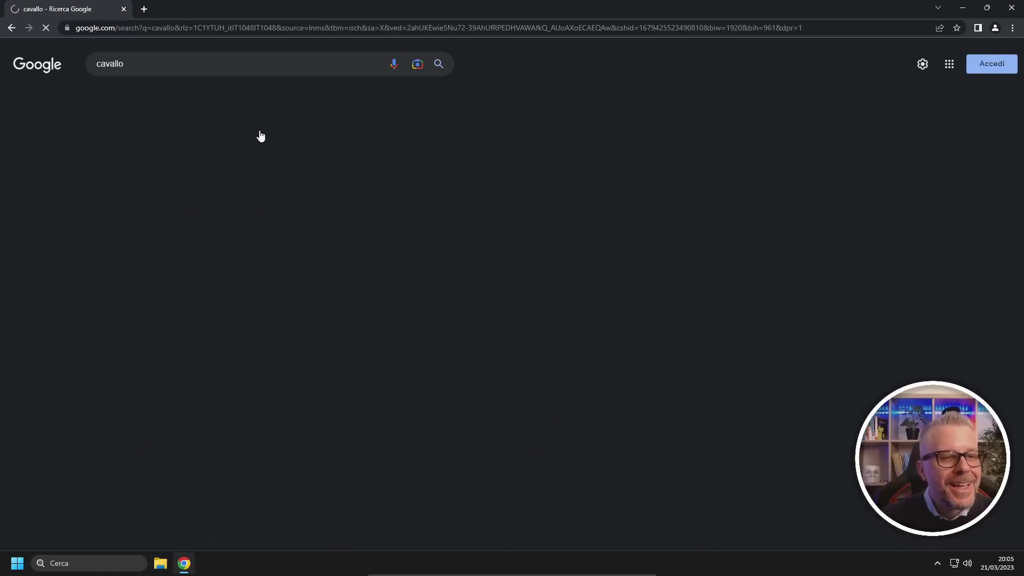
pyautogui.click(247, 427)
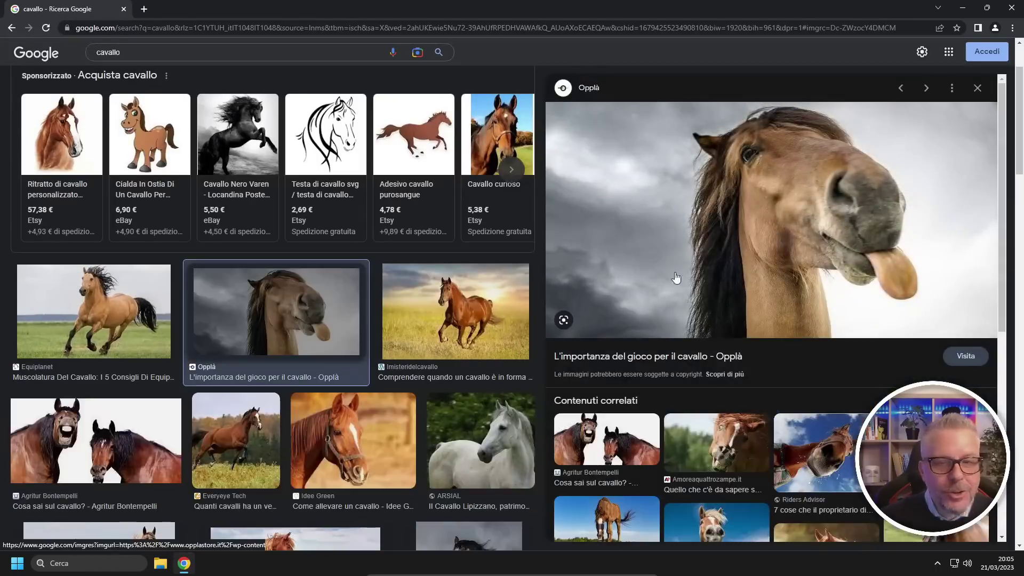
# Open the selected horse picture by itself in a new browser tab and switch to it
pyautogui.rightClick(711, 256)
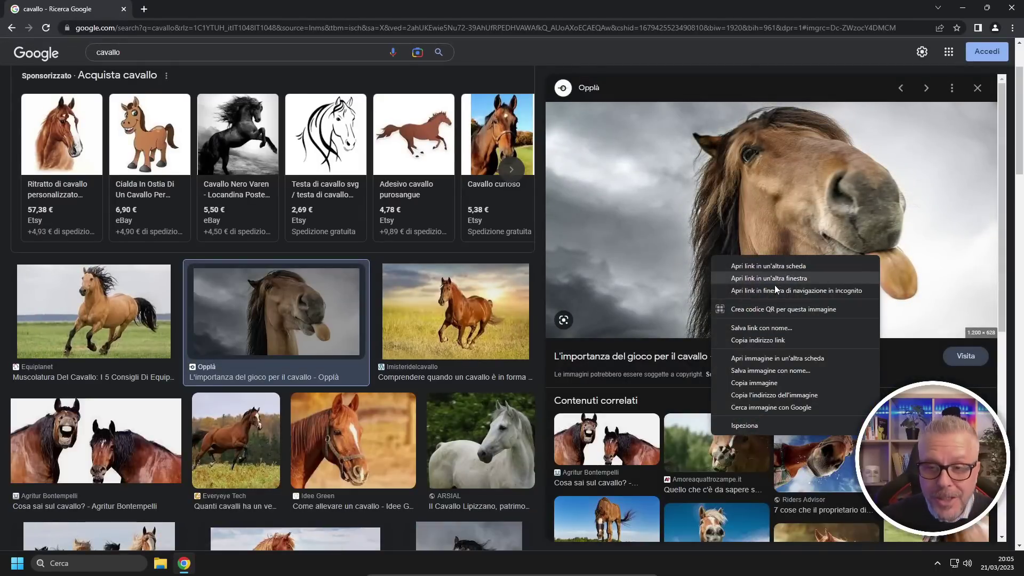
pyautogui.click(776, 359)
pyautogui.click(242, 17)
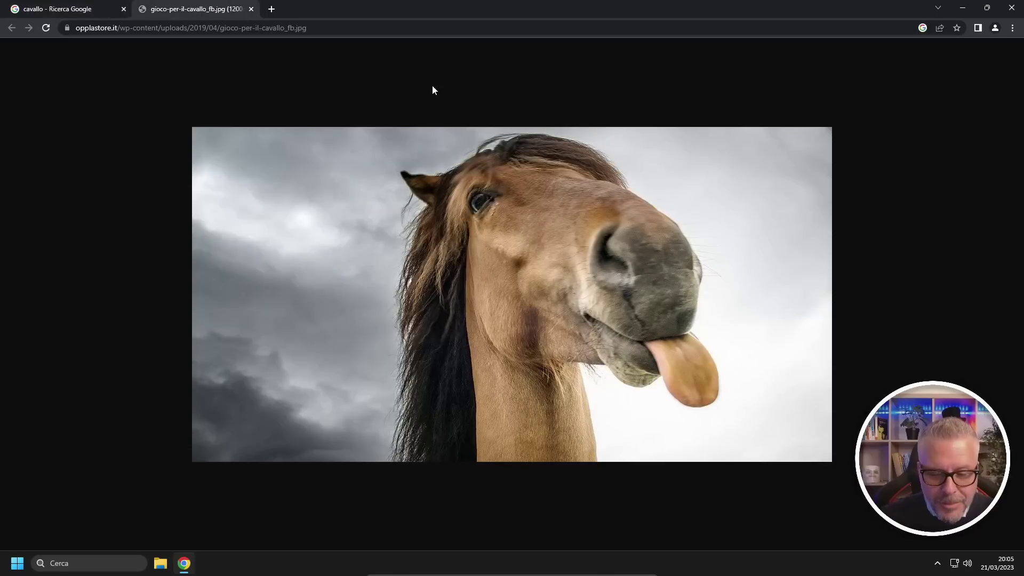
# Capture the whole horse picture, 1200x628 pixels, with Lightshot and save it as Screenshot_3.png in the Immagini folder
pyautogui.press('Print')
pyautogui.moveTo(193, 127); pyautogui.dragTo(832, 462)
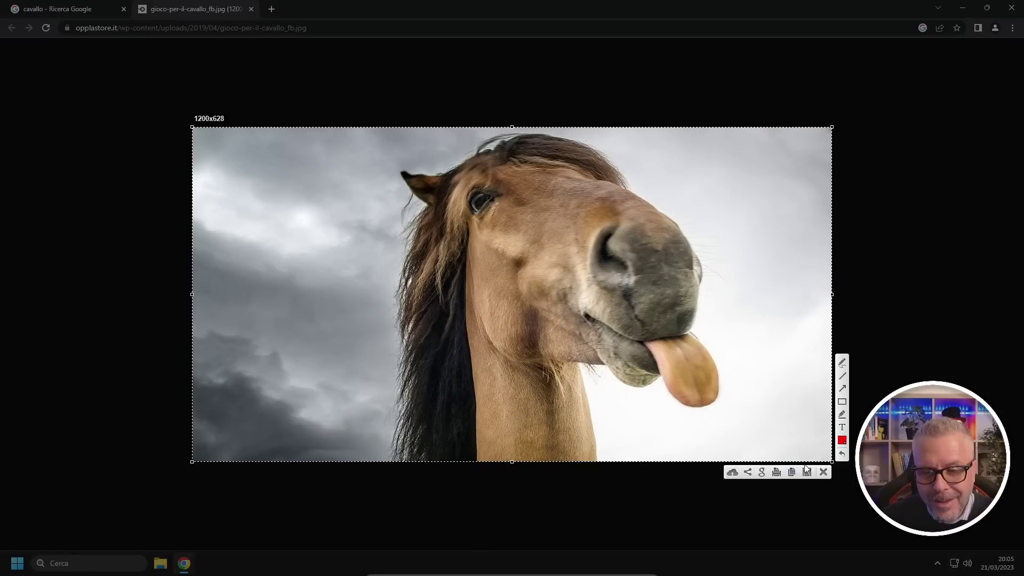
pyautogui.click(807, 472)
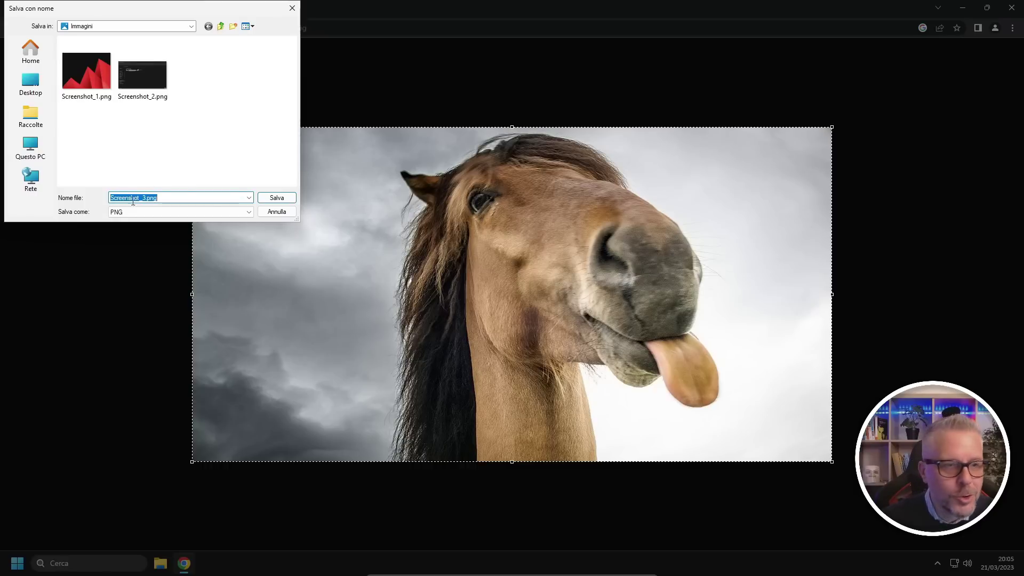
pyautogui.click(277, 198)
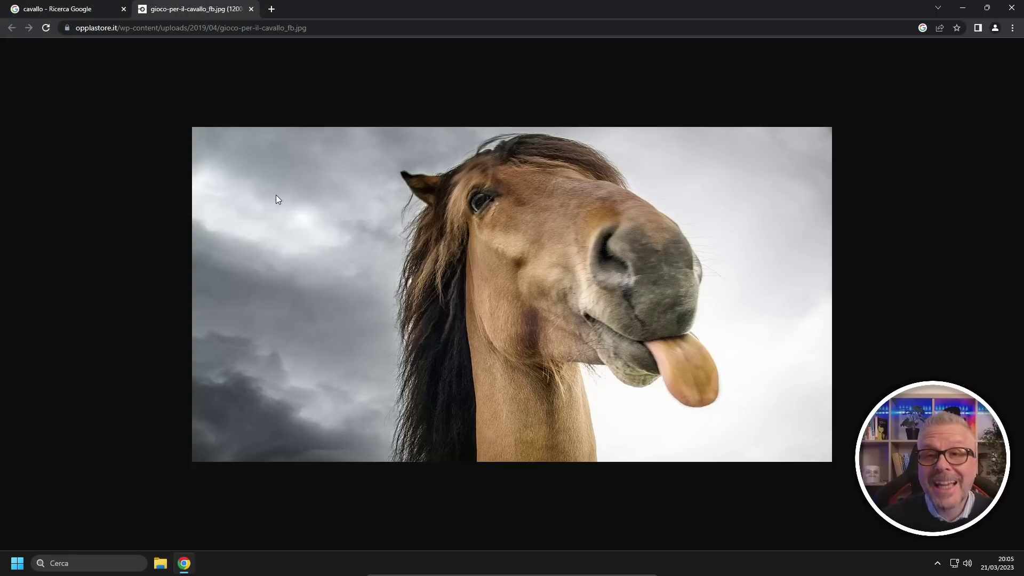
# Bring up the browser's save dialog for the horse picture and select a Lightshot area about 326x171 pixels over the dialog's Salva and Annulla buttons
pyautogui.rightClick(325, 201)
pyautogui.click(373, 224)
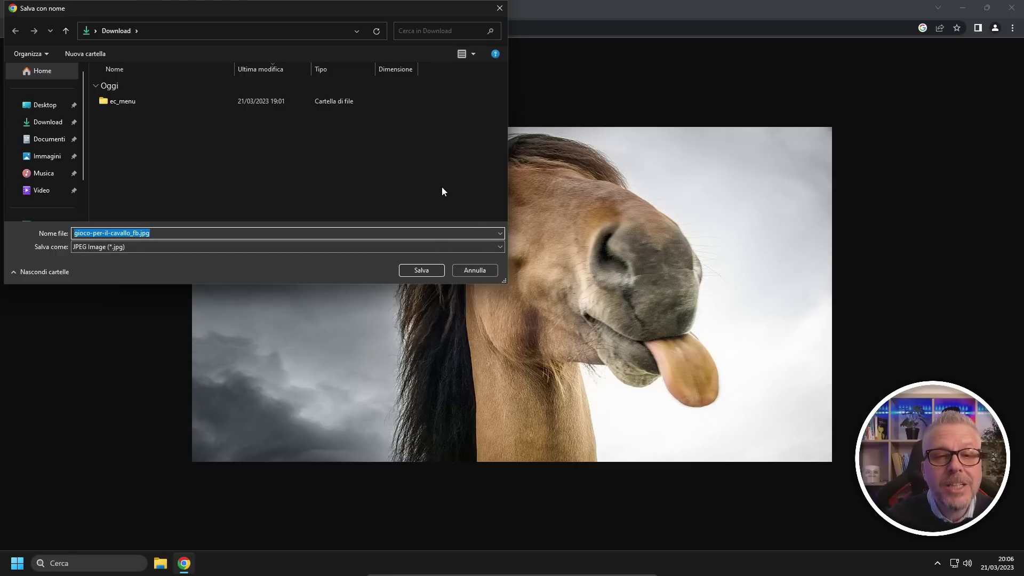
pyautogui.press('Print')
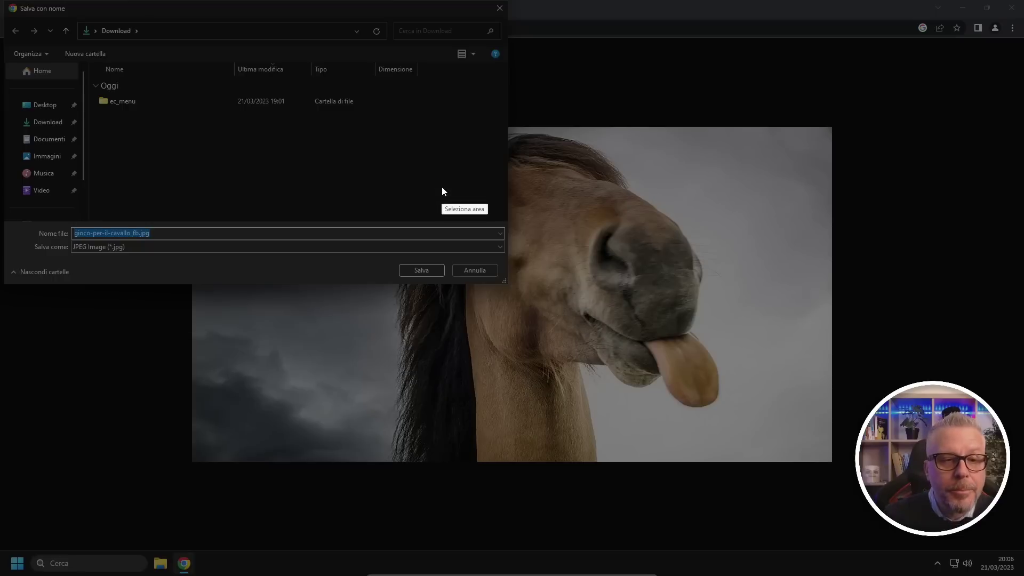
pyautogui.moveTo(364, 213)
pyautogui.mouseDown()
pyautogui.moveTo(435, 275)
pyautogui.moveTo(538, 305)
pyautogui.mouseUp()
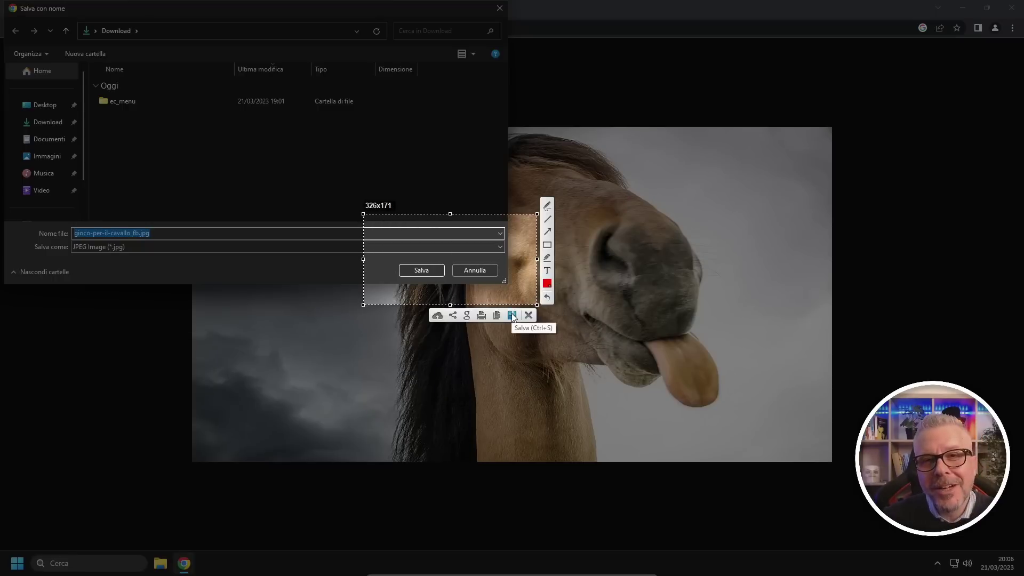